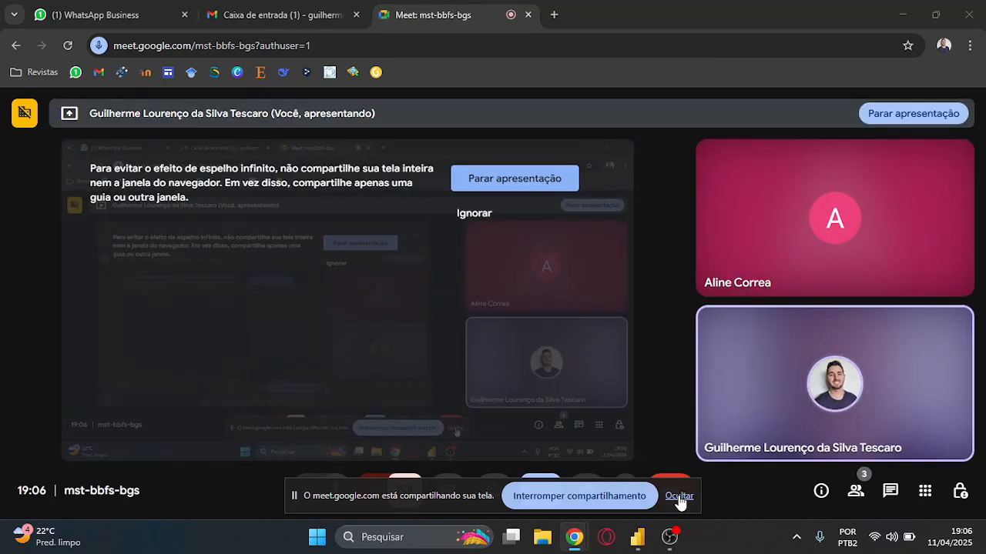
# Hide the screen-sharing notice and switch to the Aula report in Power BI Desktop
pyautogui.click(679, 496)
pyautogui.moveTo(639, 550)
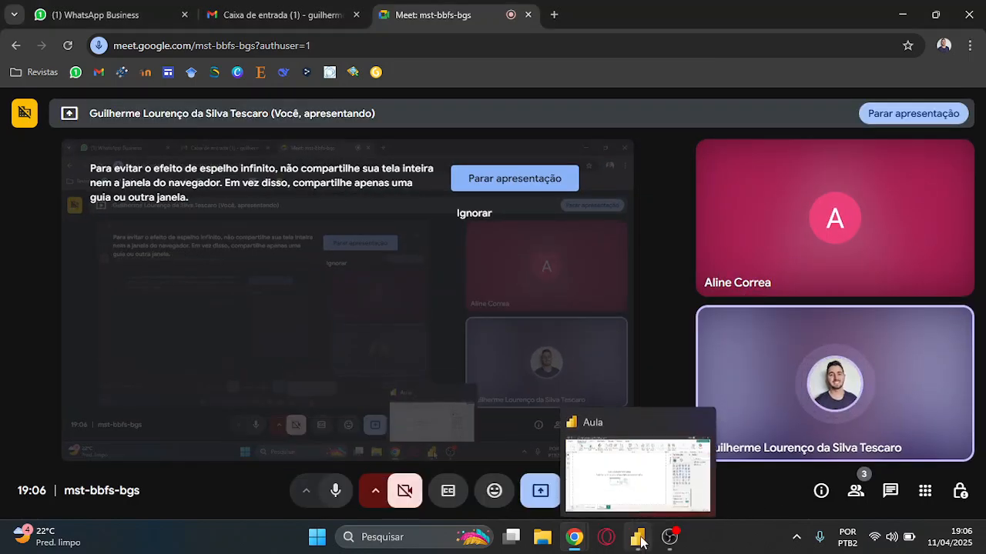
pyautogui.click(639, 474)
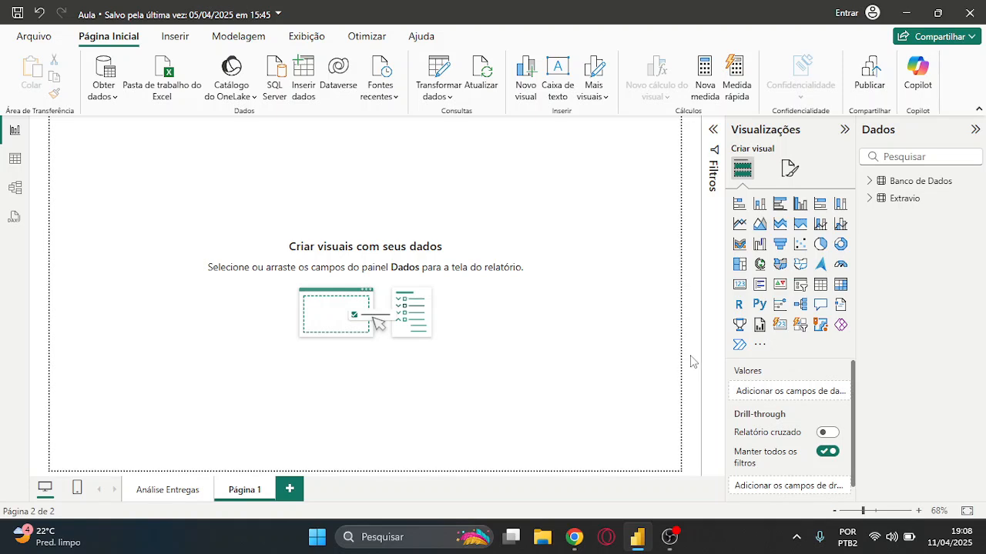
# Insert a table visual enlarged over most of Página 1 and expand the Extravio fields in a wider data pane
pyautogui.click(822, 286)
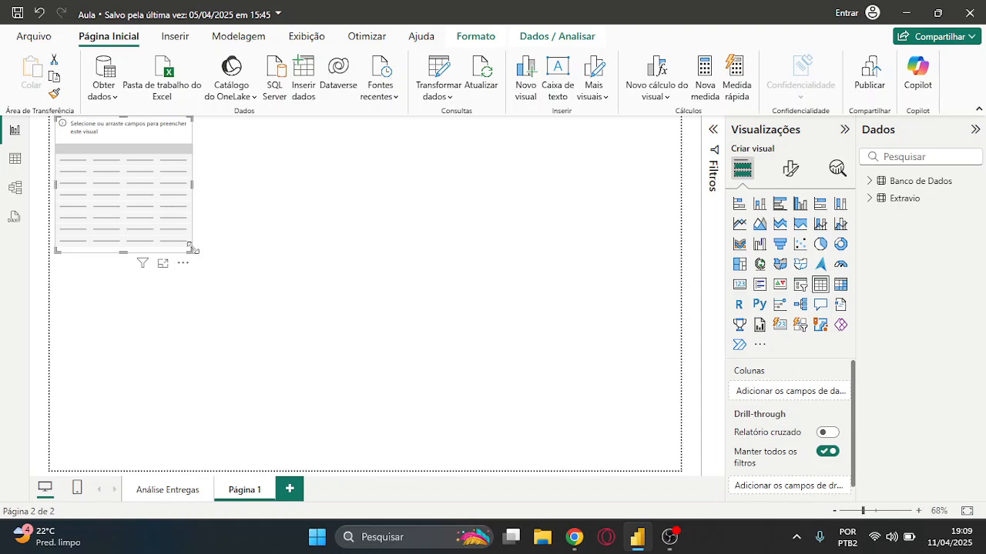
pyautogui.moveTo(192, 251); pyautogui.dragTo(607, 424)
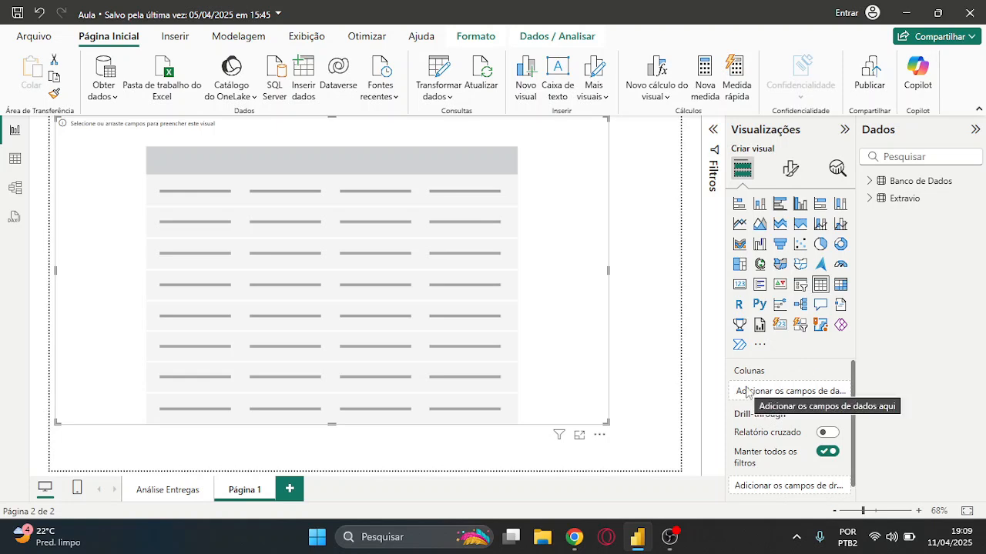
pyautogui.click(870, 200)
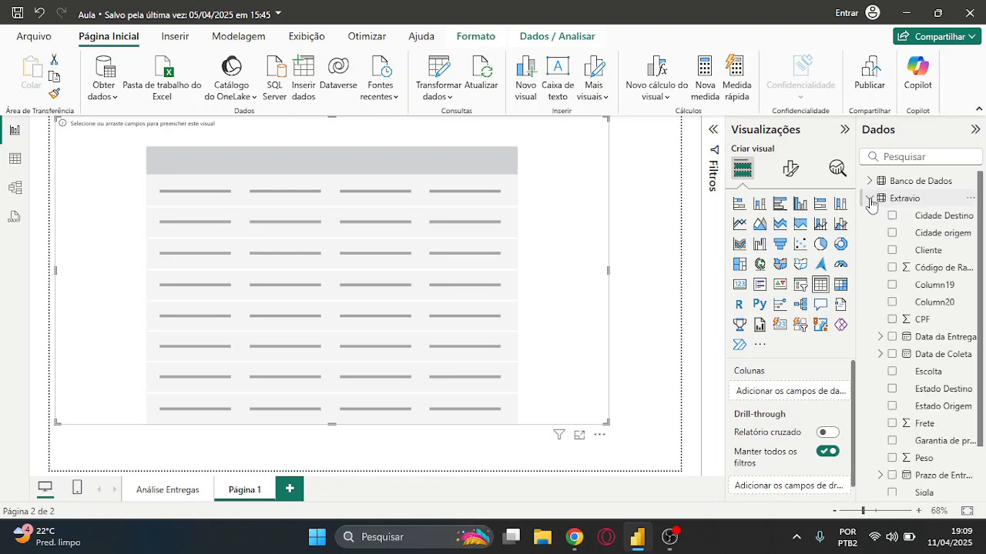
pyautogui.moveTo(847, 178); pyautogui.dragTo(799, 187)
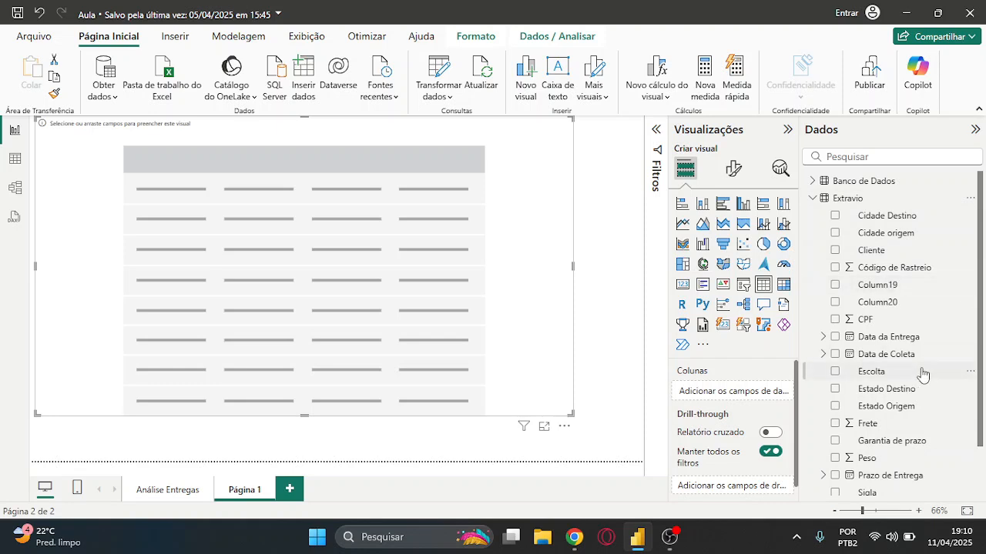
# Add the Cliente field from Extravio as a table column and look through the client rows
pyautogui.scroll(-1, 922, 375)
pyautogui.scroll(1, 920, 374)
pyautogui.moveTo(870, 249); pyautogui.dragTo(736, 392)
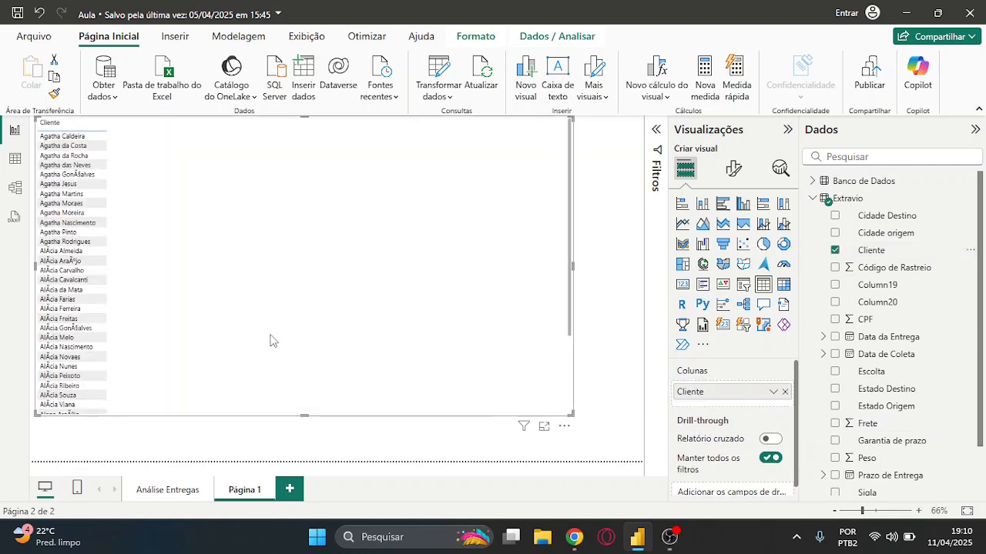
pyautogui.scroll(-20, 170, 255)
pyautogui.scroll(-10, 170, 255)
pyautogui.scroll(20, 169, 255)
pyautogui.scroll(15, 169, 255)
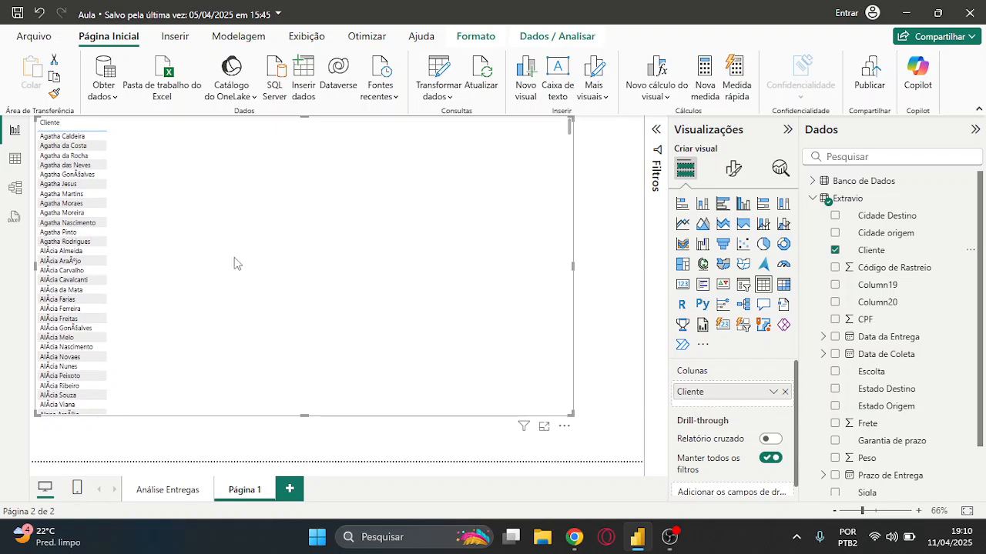
# Try summarizing the Cliente column as Contagem, and set it back to Não resumir
pyautogui.click(774, 395)
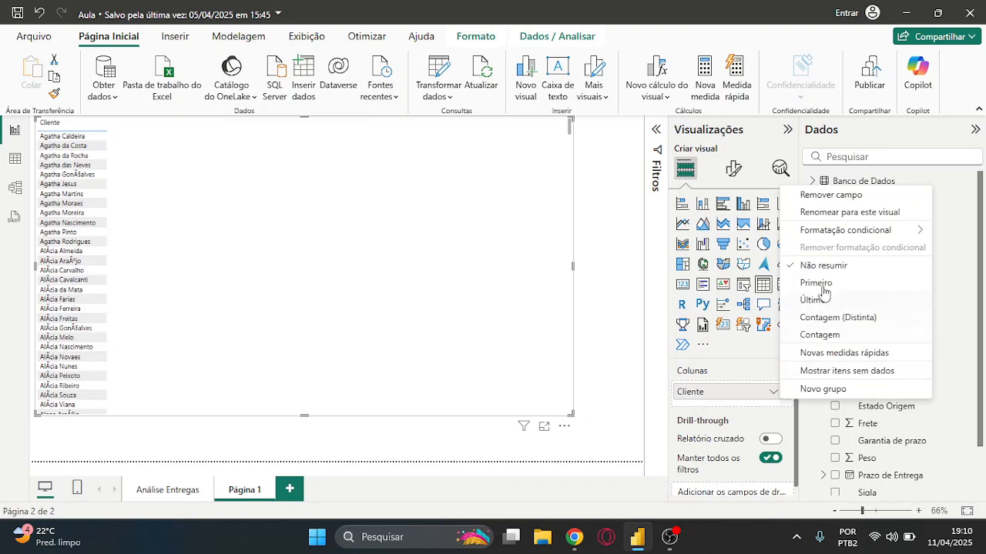
pyautogui.click(808, 339)
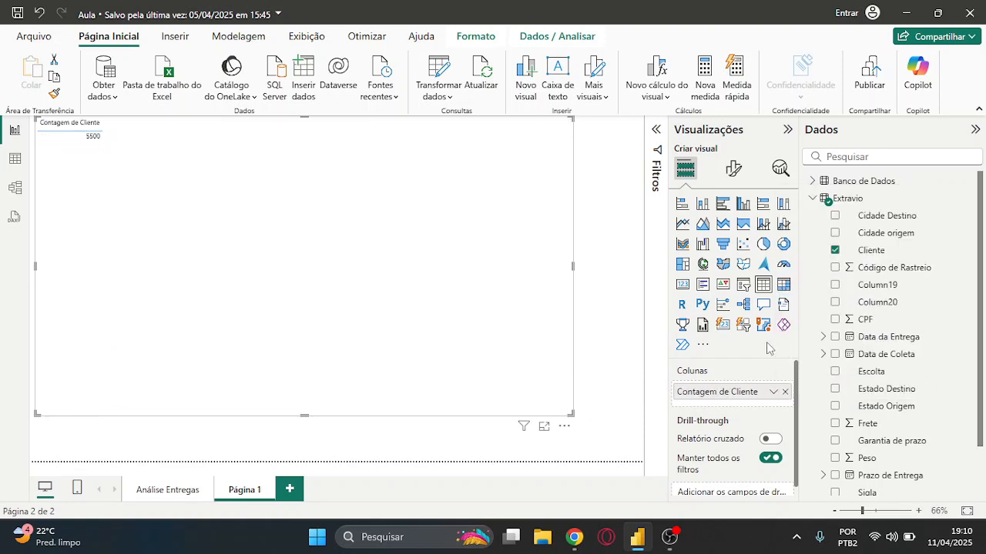
pyautogui.click(773, 393)
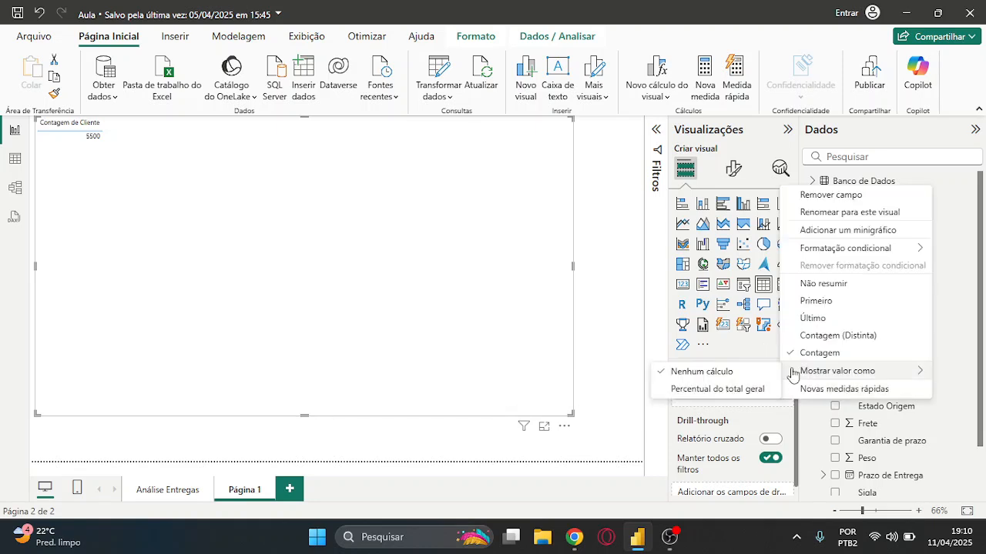
pyautogui.click(822, 285)
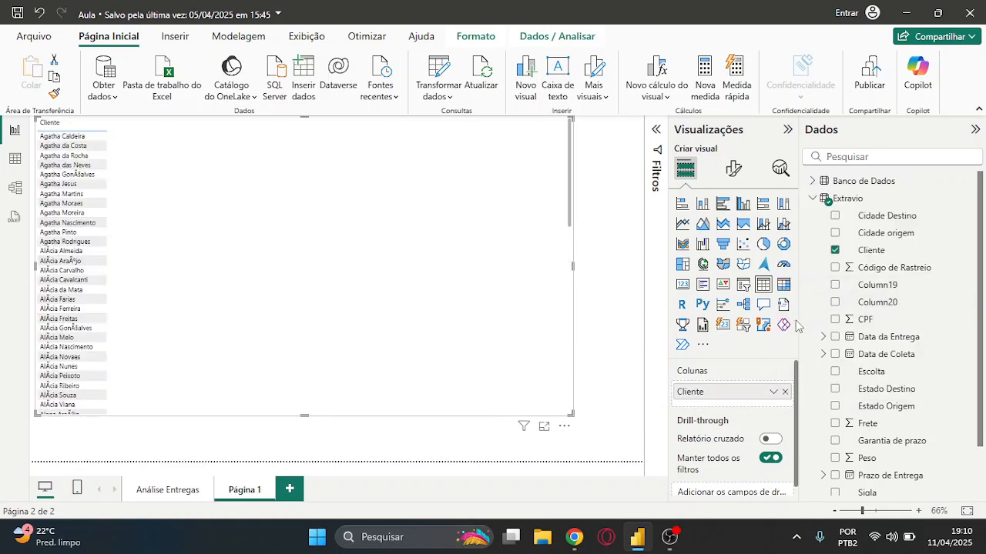
pyautogui.click(773, 392)
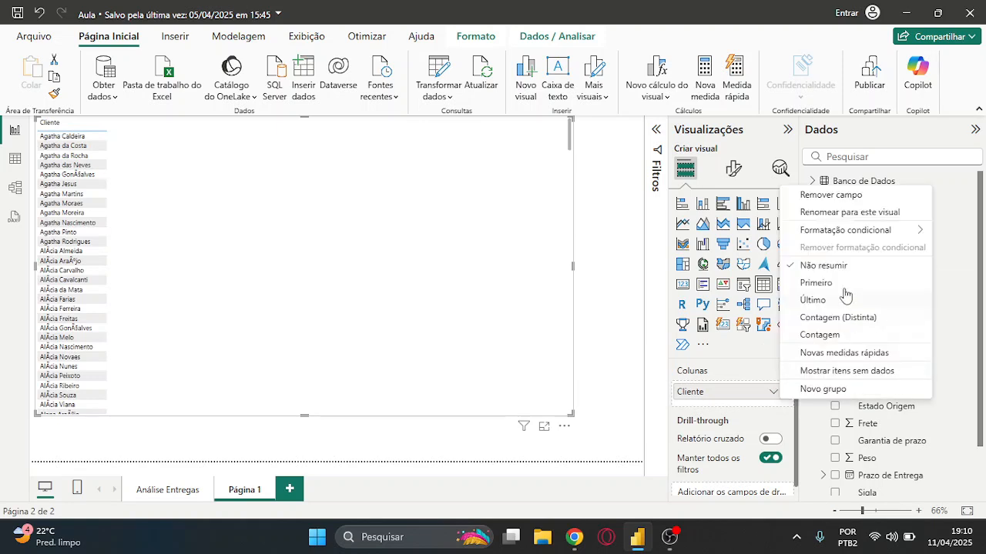
pyautogui.click(755, 370)
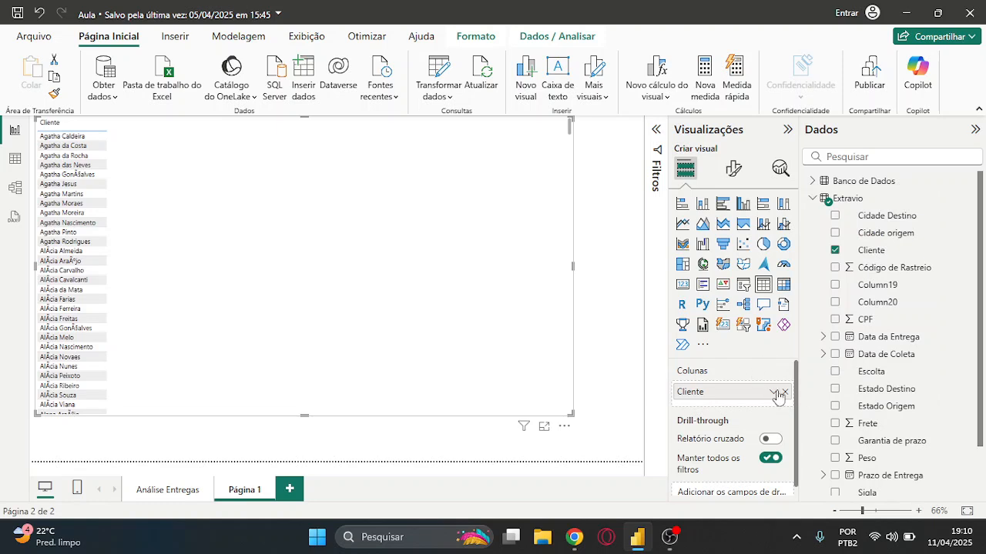
# Replace the Cliente column with Estado Destino, and add Cliente summarized as Contagem and Frete as further columns
pyautogui.moveTo(782, 394); pyautogui.dragTo(739, 394)
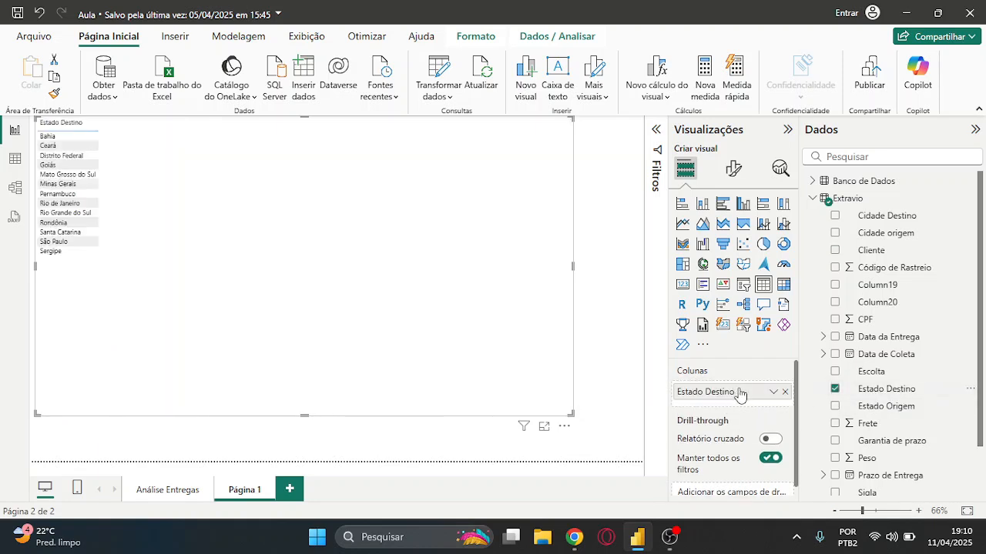
pyautogui.moveTo(880, 252); pyautogui.dragTo(744, 402)
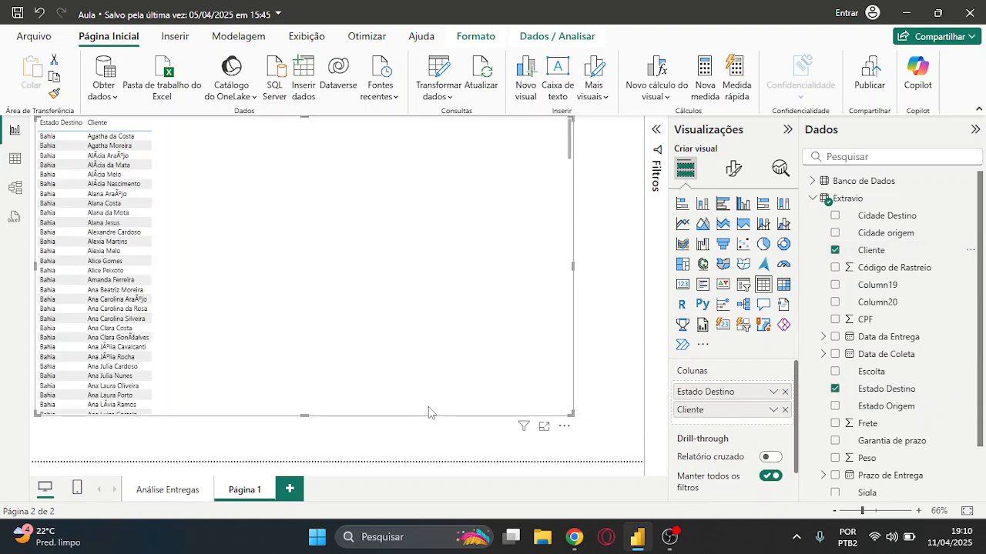
pyautogui.click(773, 409)
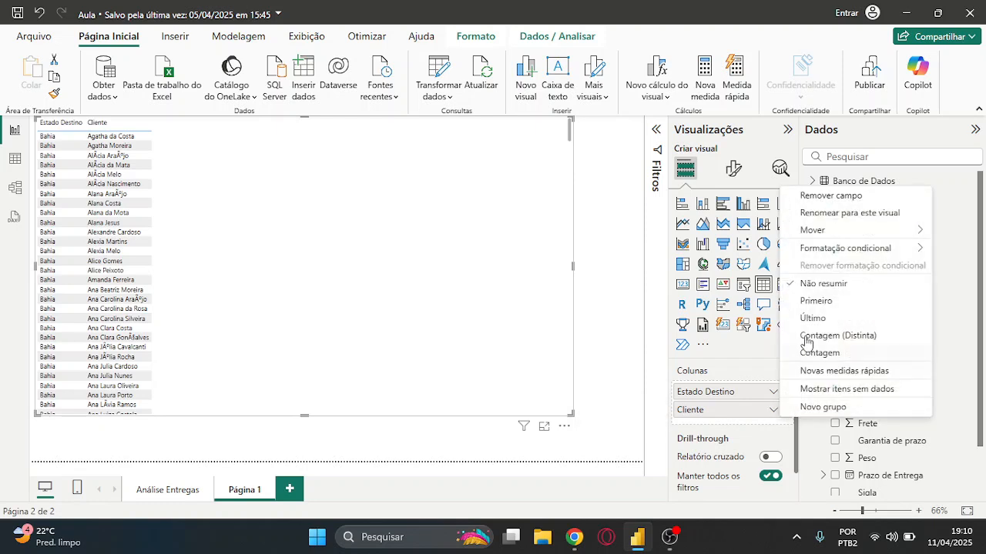
pyautogui.click(819, 353)
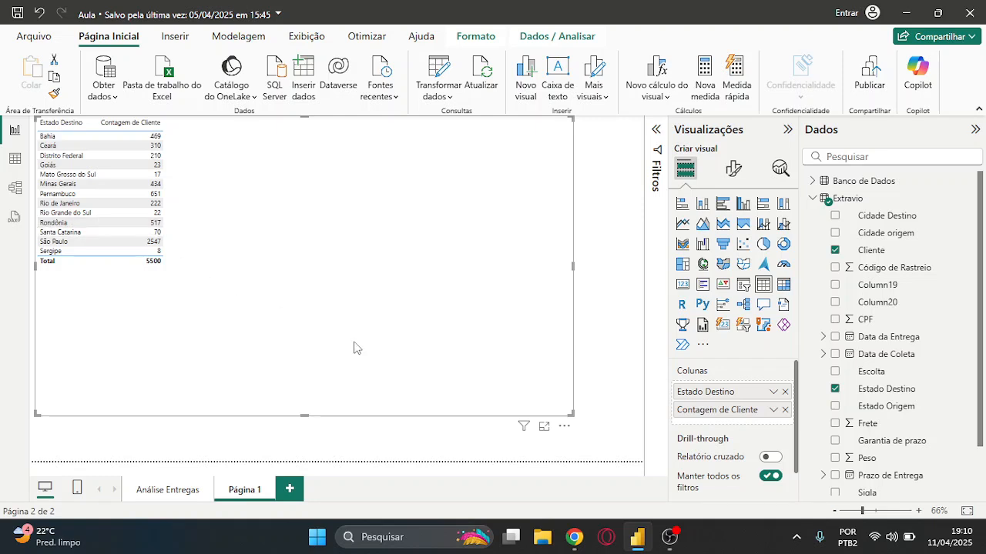
pyautogui.moveTo(867, 423); pyautogui.dragTo(741, 430)
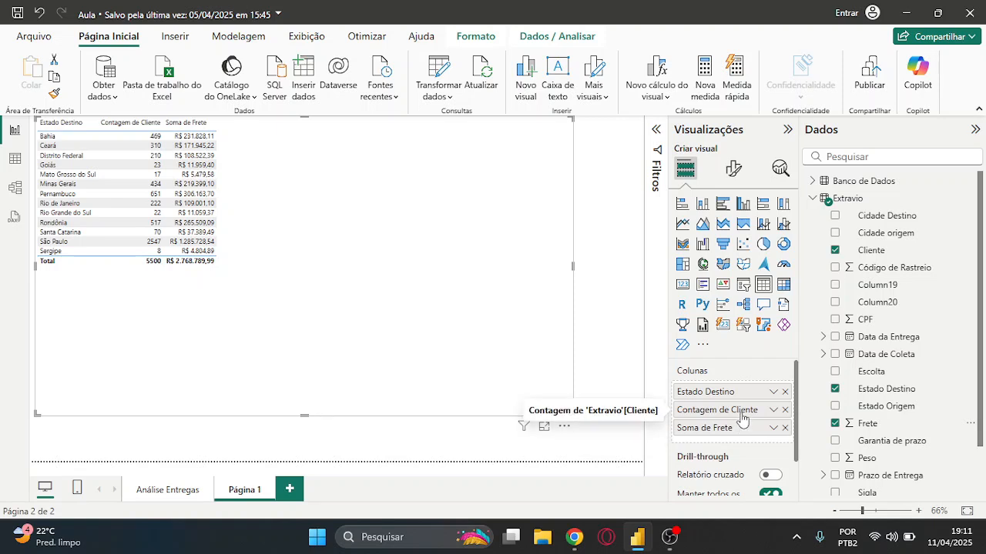
# Move the Cliente count ahead of Estado Destino and set it to Não resumir
pyautogui.moveTo(741, 418); pyautogui.dragTo(742, 389)
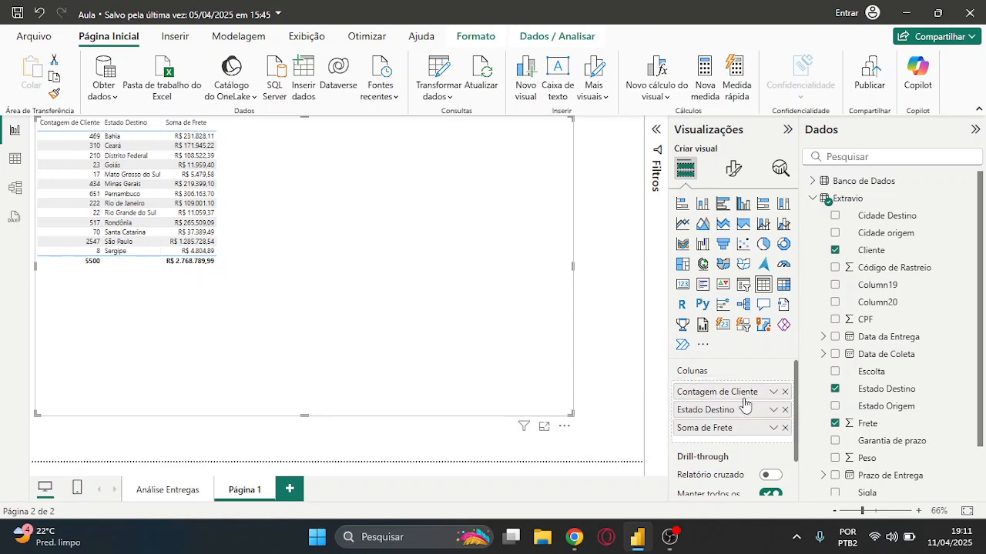
pyautogui.click(773, 393)
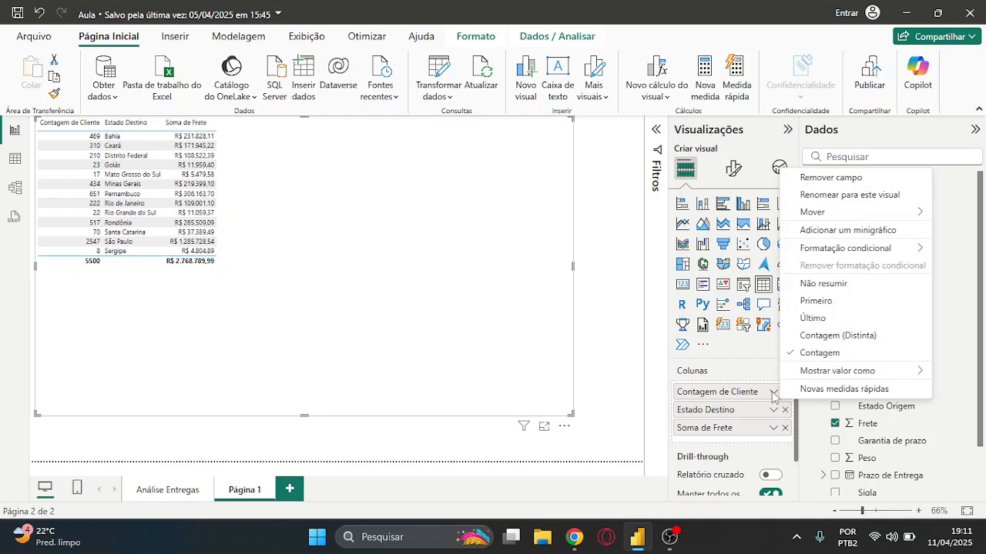
pyautogui.click(818, 283)
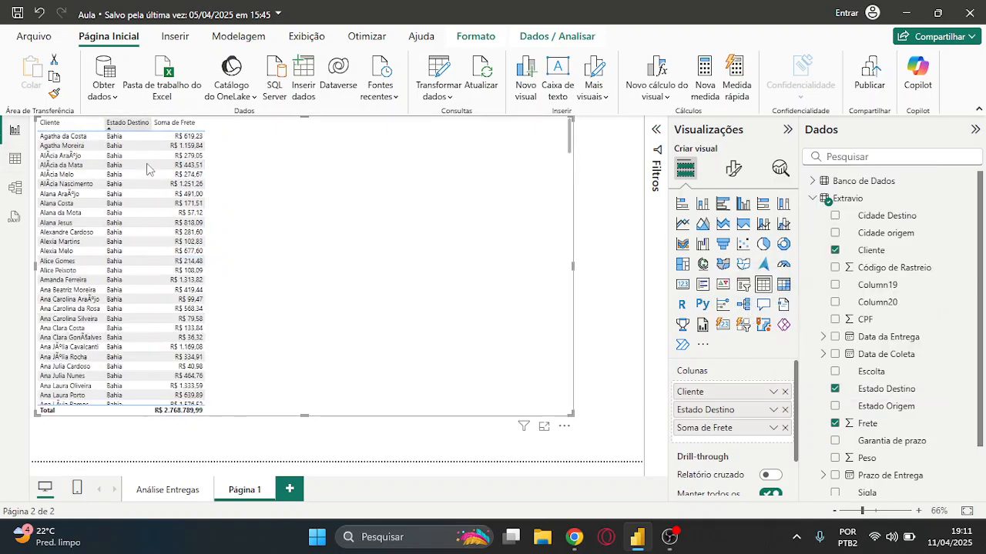
# Check the summarization options of the Frete column and look through the table's client rows
pyautogui.click(773, 429)
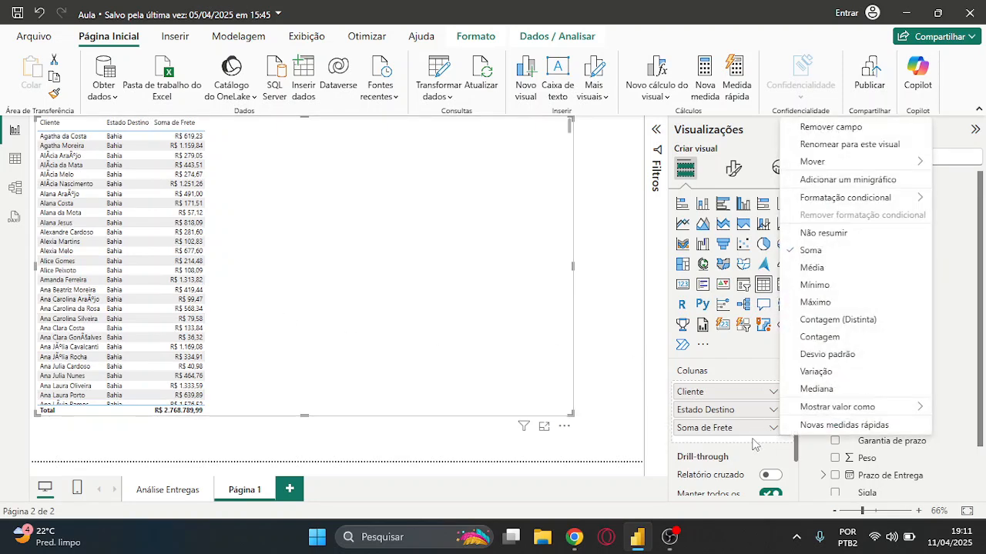
pyautogui.click(753, 444)
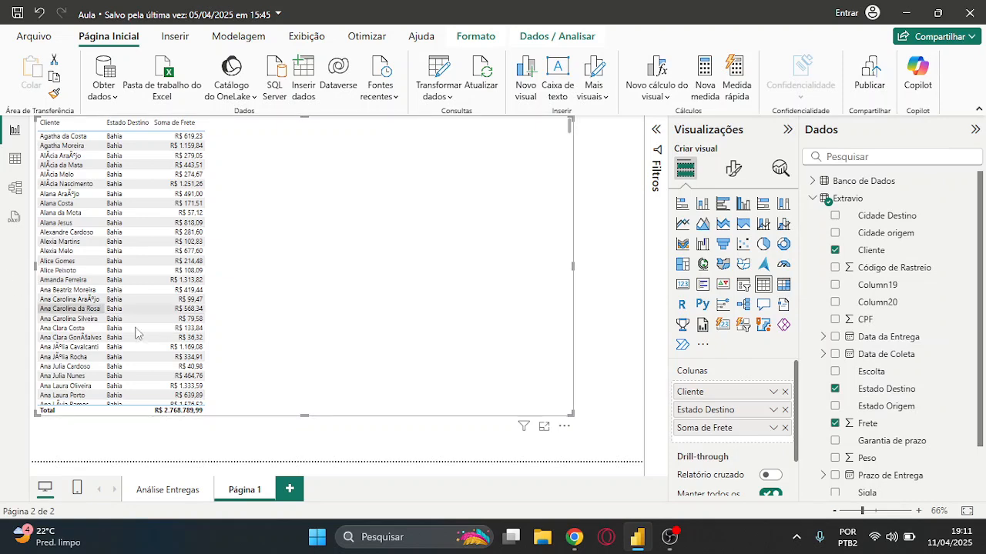
pyautogui.scroll(-10, 192, 339)
pyautogui.scroll(-10, 192, 339)
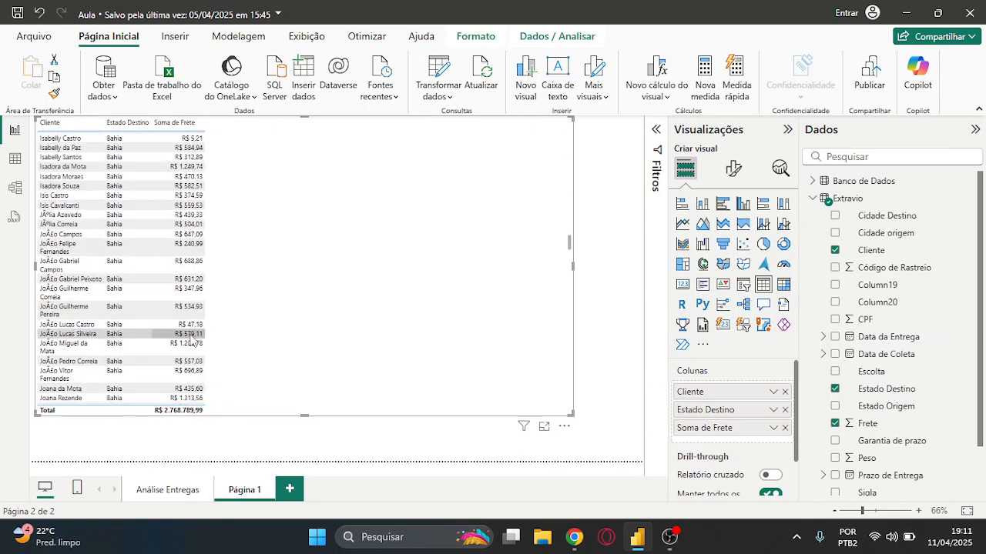
pyautogui.scroll(20, 192, 340)
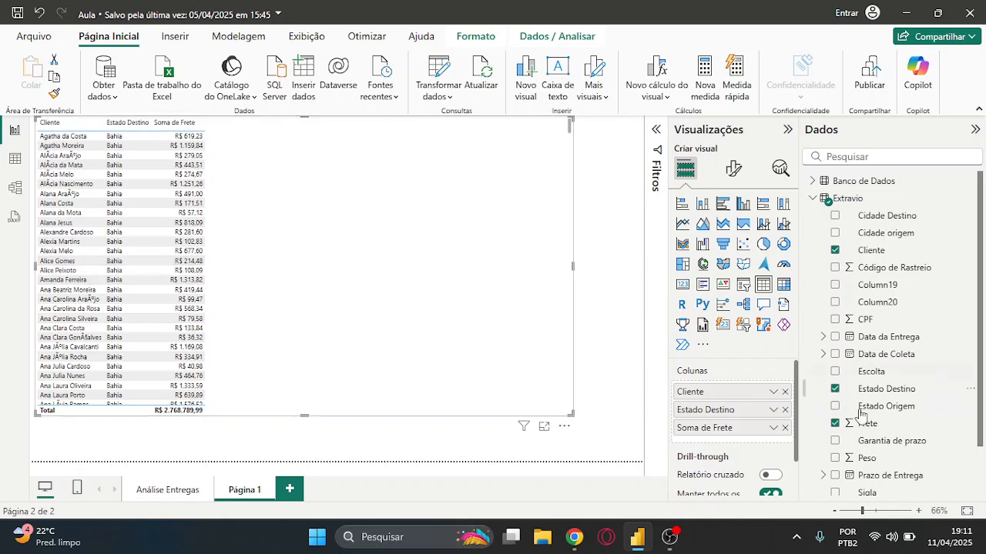
# Try the Frete column with Não resumir, and set its summarization back to Soma
pyautogui.click(773, 428)
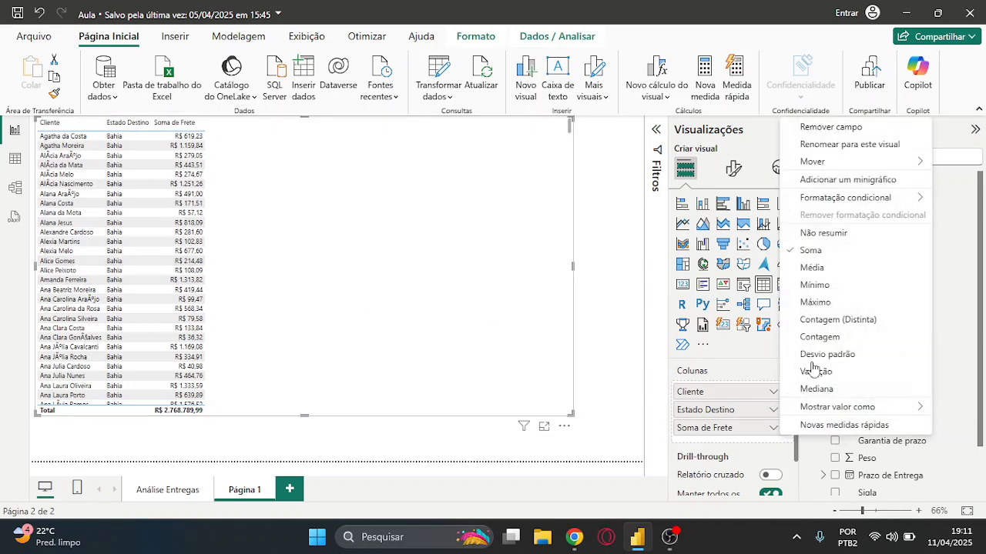
pyautogui.click(822, 233)
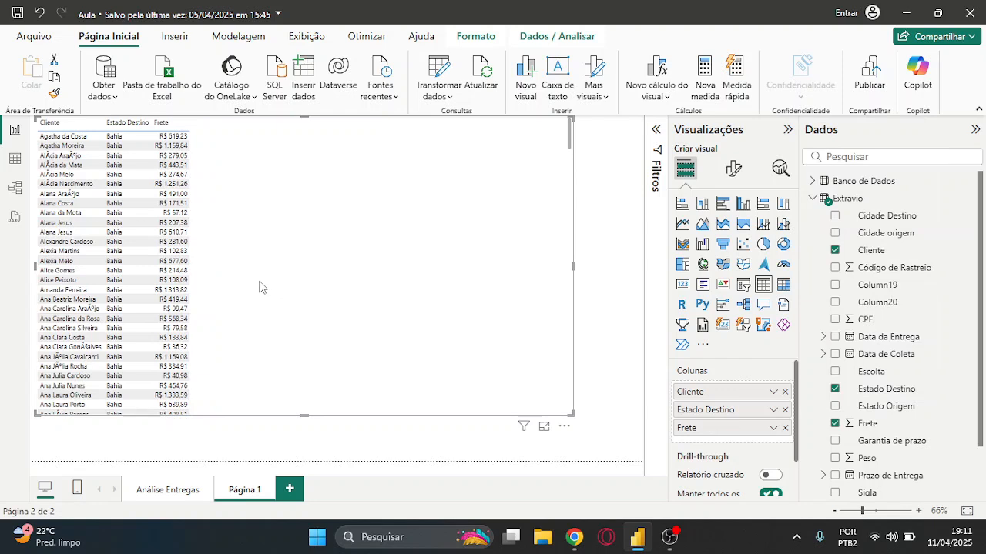
pyautogui.click(773, 428)
pyautogui.click(810, 233)
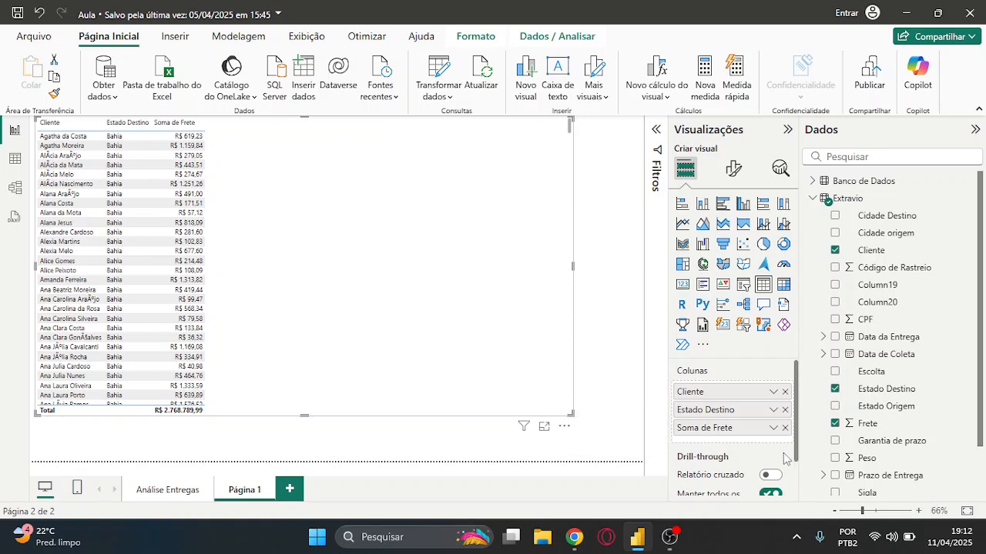
# Insert the Escolta field as a table column between Estado Destino and Soma de Frete
pyautogui.scroll(-1, 891, 404)
pyautogui.scroll(-1, 891, 404)
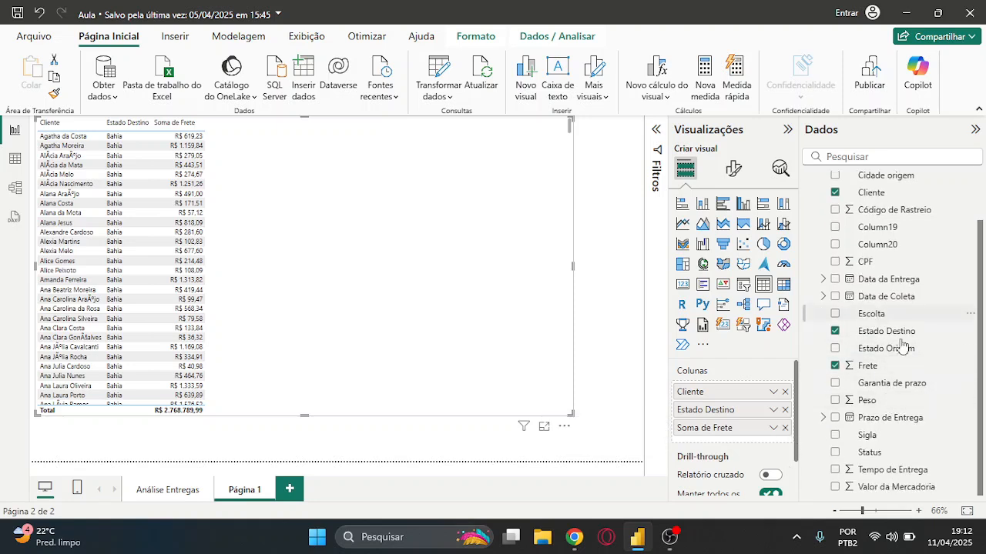
pyautogui.moveTo(871, 313); pyautogui.dragTo(732, 428)
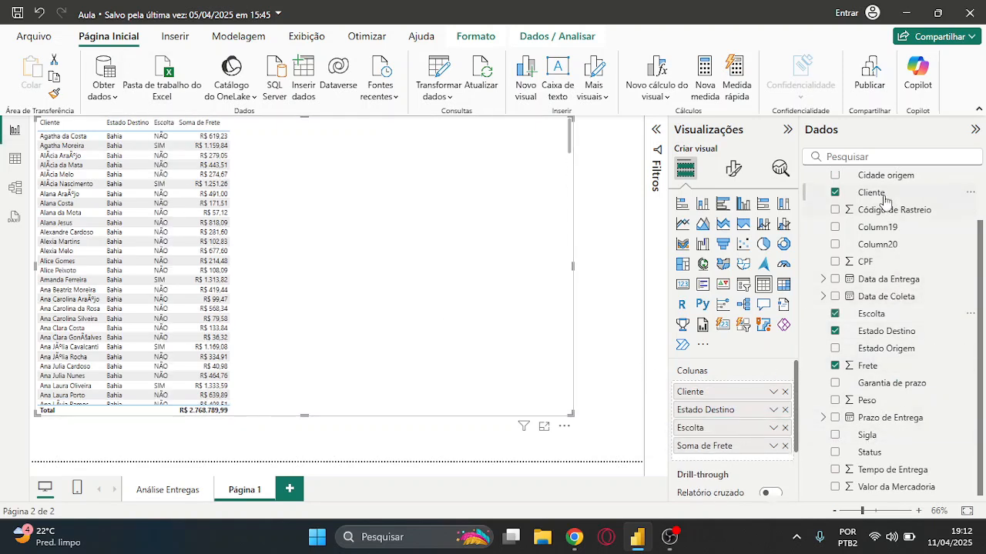
# Add Código de Rastreio as the first column of the table and set it to Não resumir
pyautogui.scroll(2, 886, 228)
pyautogui.moveTo(879, 275); pyautogui.dragTo(721, 393)
pyautogui.click(773, 392)
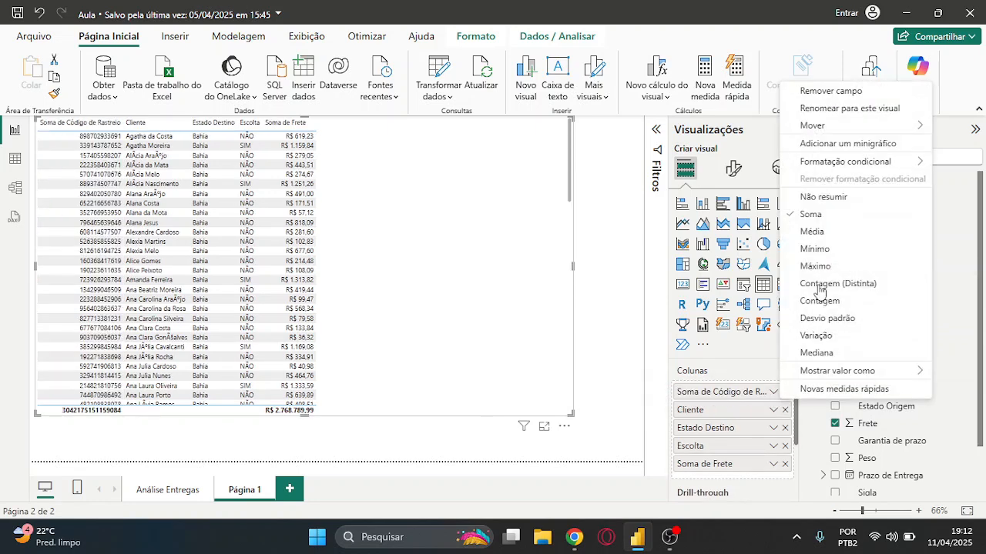
pyautogui.click(821, 197)
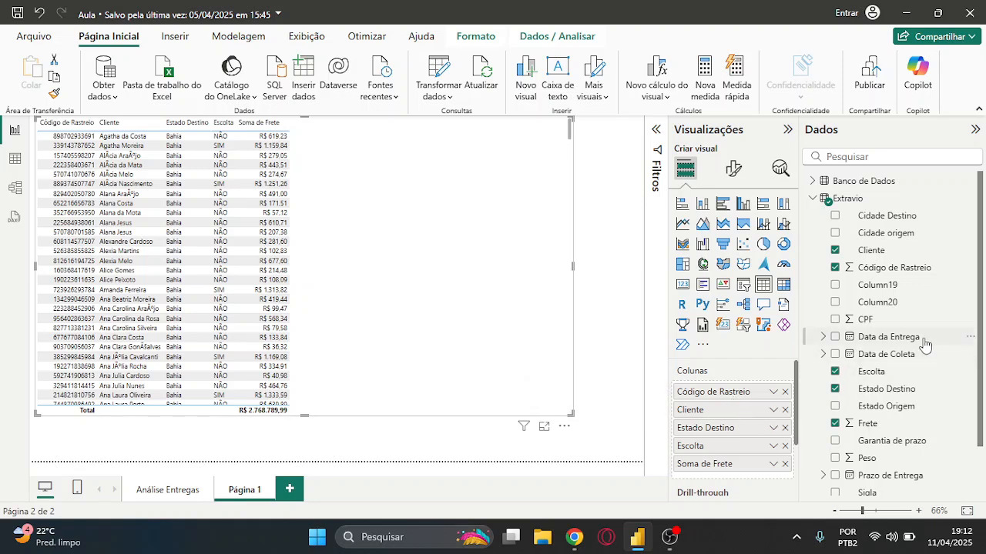
# Insert Cidade Destino between Cliente and Estado Destino, and add Peso between Escolta and Soma de Frete
pyautogui.moveTo(878, 217); pyautogui.dragTo(731, 420)
pyautogui.scroll(-2, 866, 378)
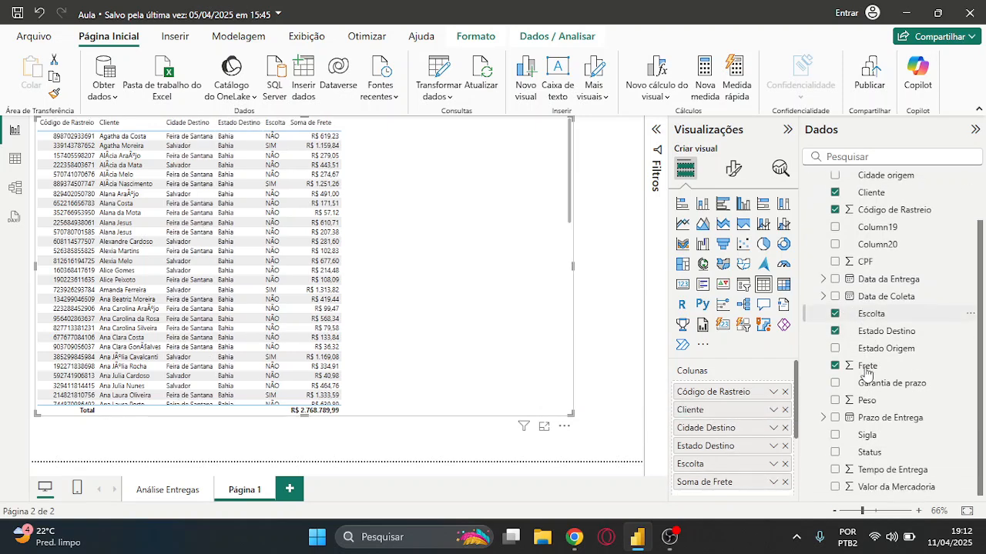
pyautogui.moveTo(867, 400); pyautogui.dragTo(726, 475)
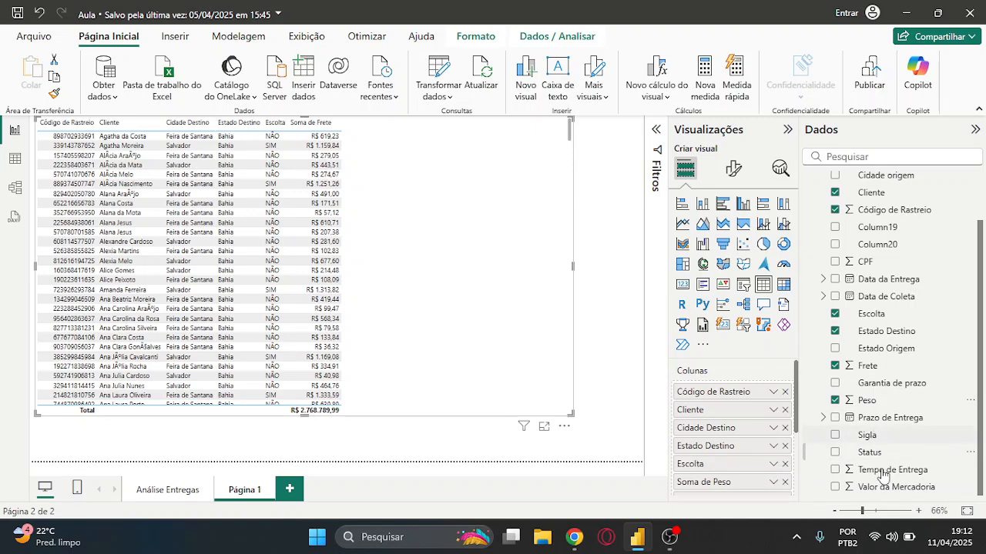
# Add Status as the last table column and insert Valor da Mercadoria between Soma de Frete and Status
pyautogui.moveTo(868, 454); pyautogui.dragTo(728, 401)
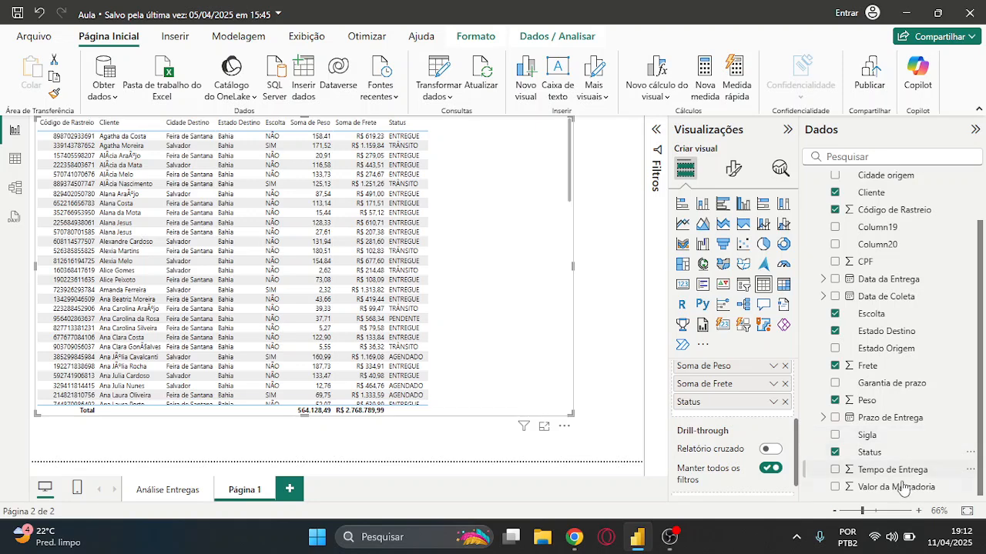
pyautogui.moveTo(894, 486); pyautogui.dragTo(746, 397)
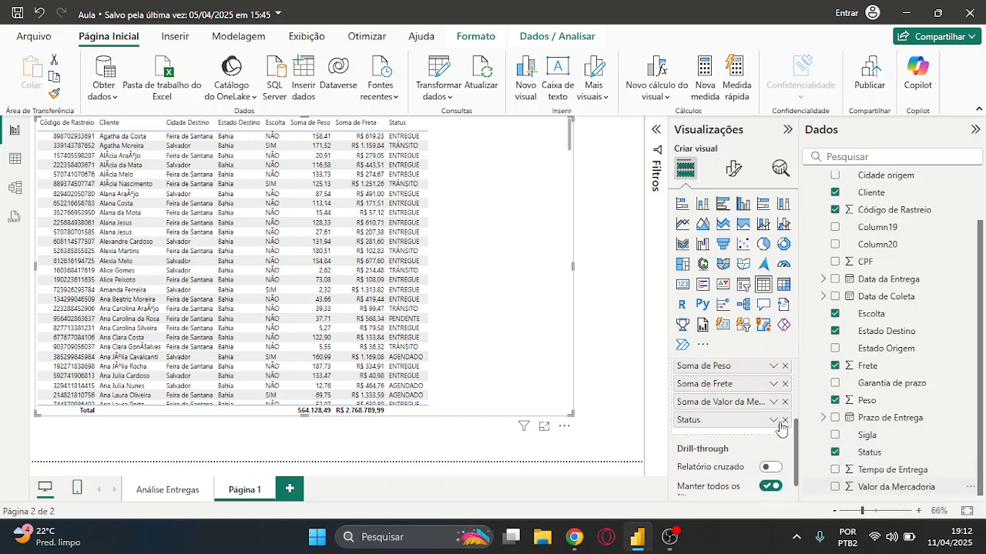
# Set the Valor da Mercadoria and Frete columns of the table to Não resumir
pyautogui.scroll(2, 798, 435)
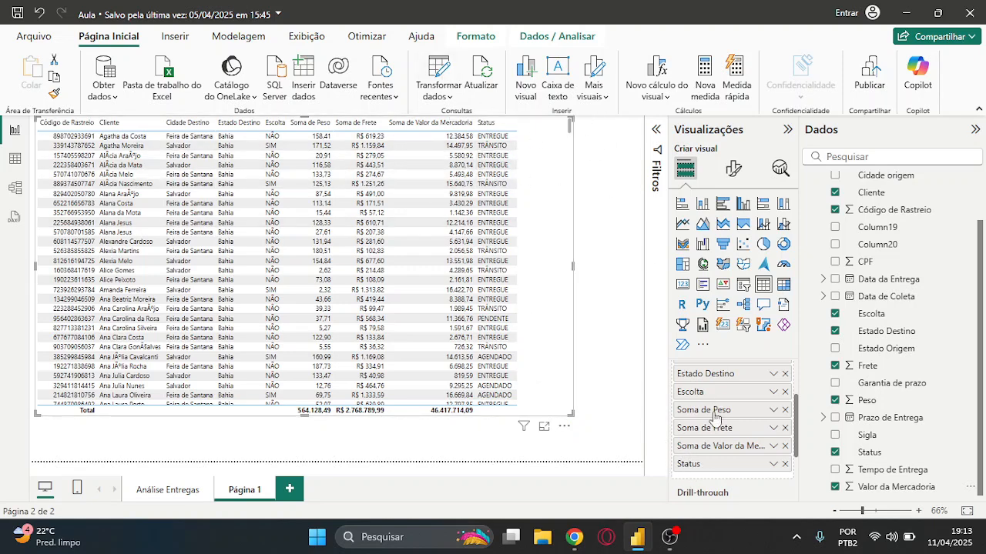
pyautogui.click(774, 446)
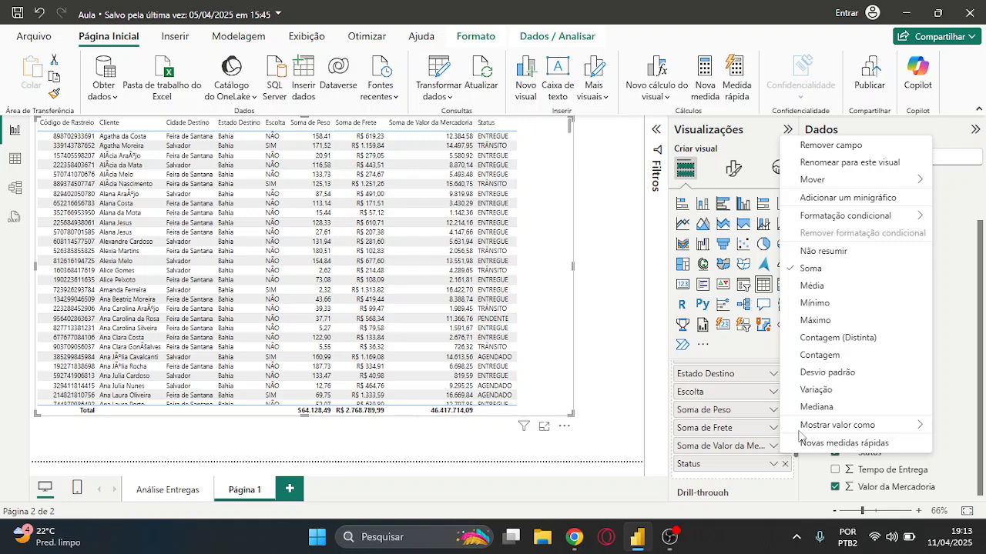
pyautogui.click(818, 252)
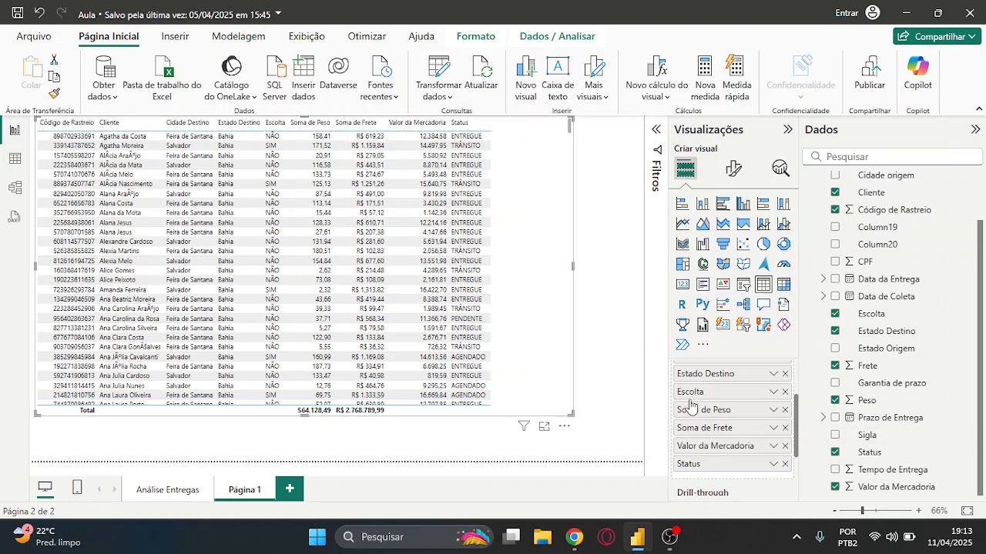
pyautogui.click(774, 446)
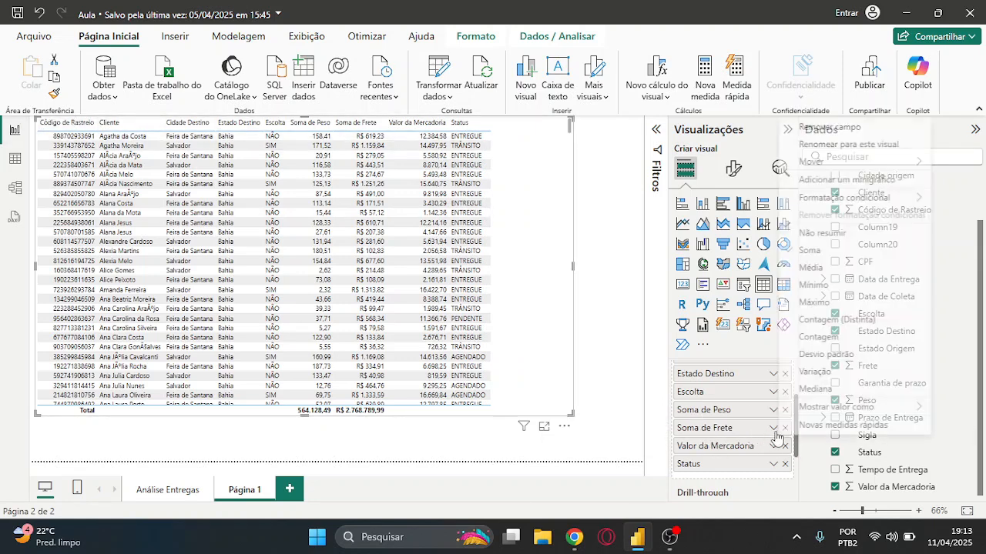
pyautogui.click(823, 233)
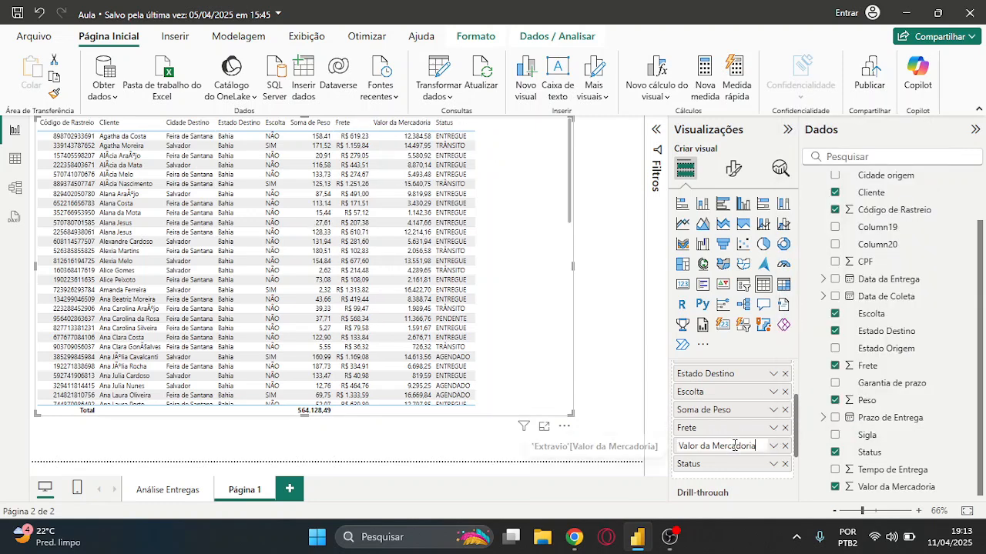
# Rename the Valor da Mercadoria column as Vlr. Mercadoria for this visual and narrow the table frame to fit its columns
pyautogui.doubleClick(734, 446)
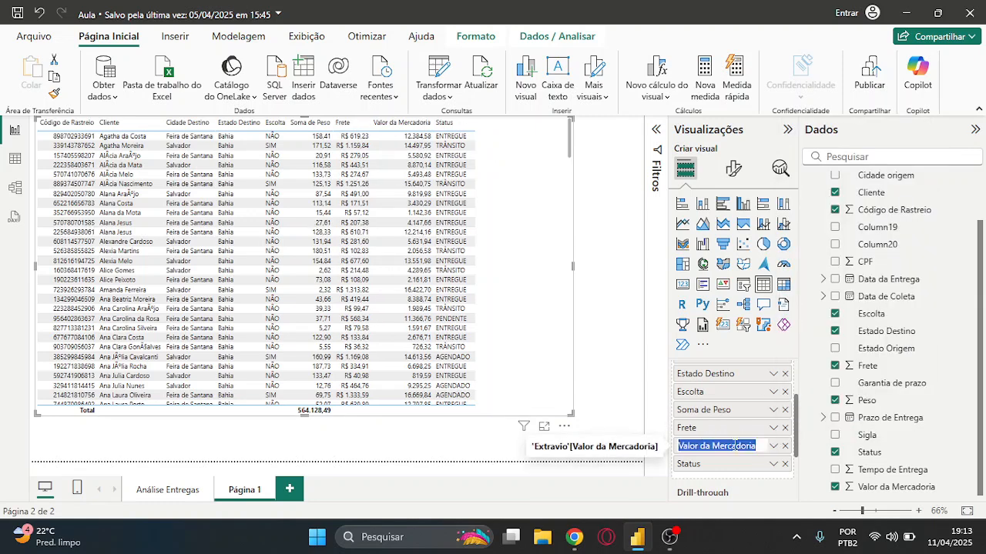
pyautogui.write('Vlr. Mercadoria')
pyautogui.press('Return')
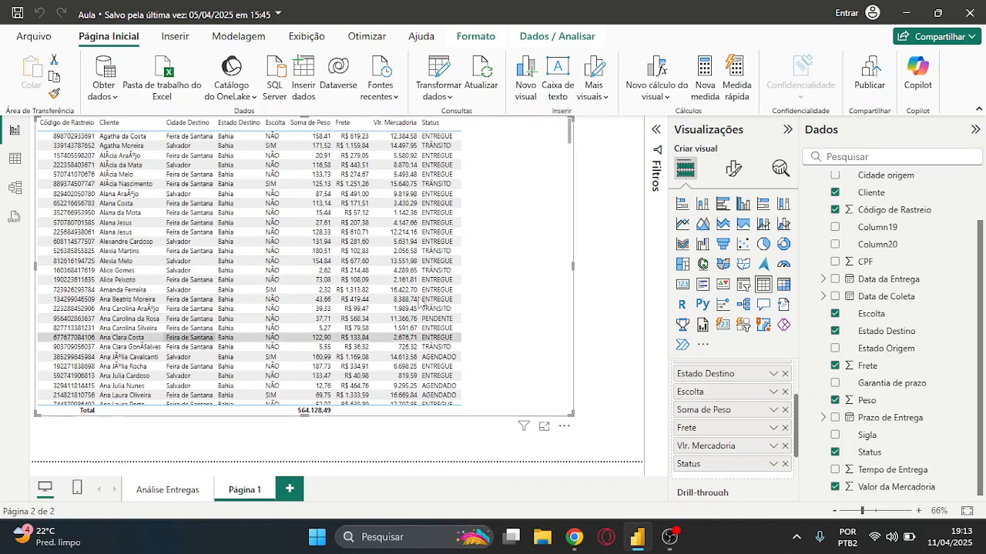
pyautogui.moveTo(571, 415); pyautogui.dragTo(471, 421)
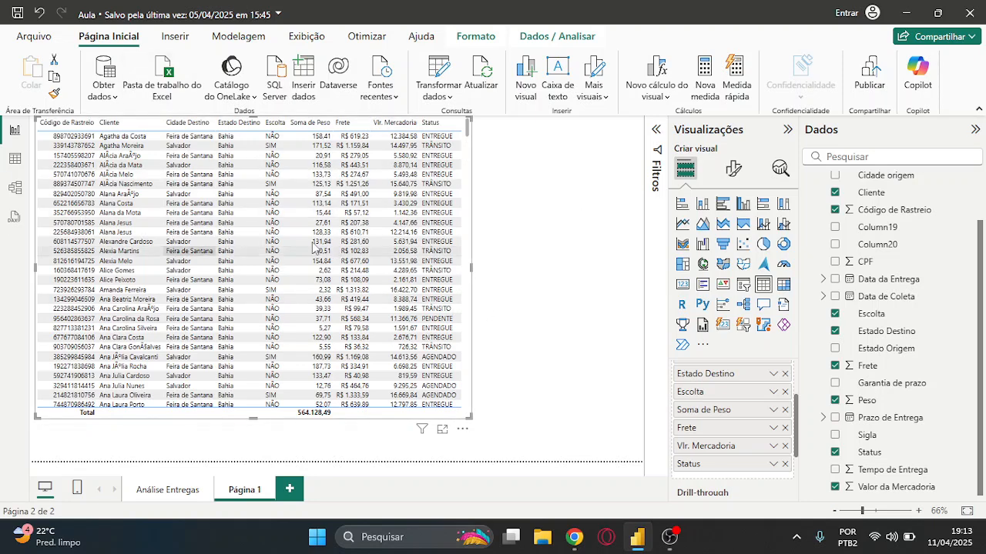
# On the Análise Entregas page, shrink the Soma de Frete por Data de Coleta chart in both width and height
pyautogui.click(168, 493)
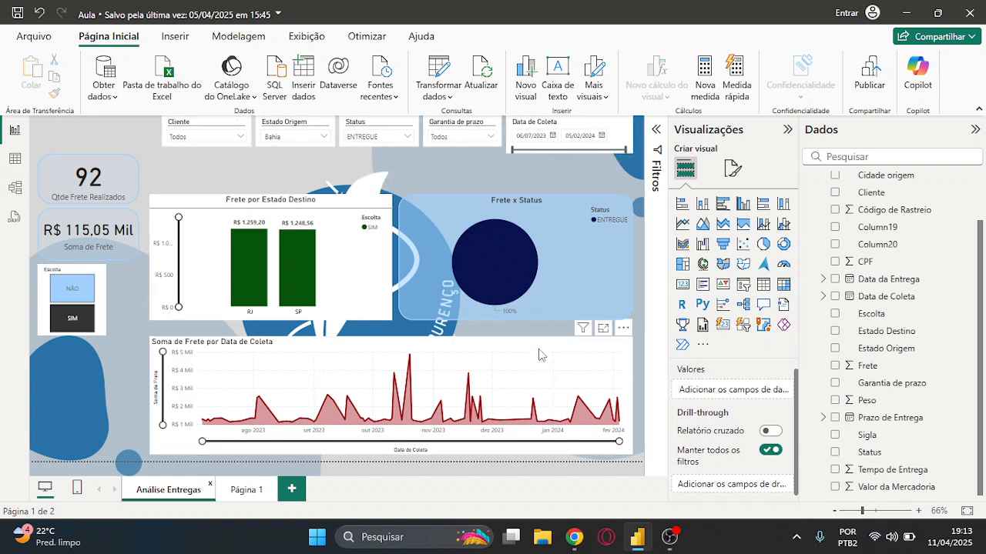
pyautogui.click(633, 399)
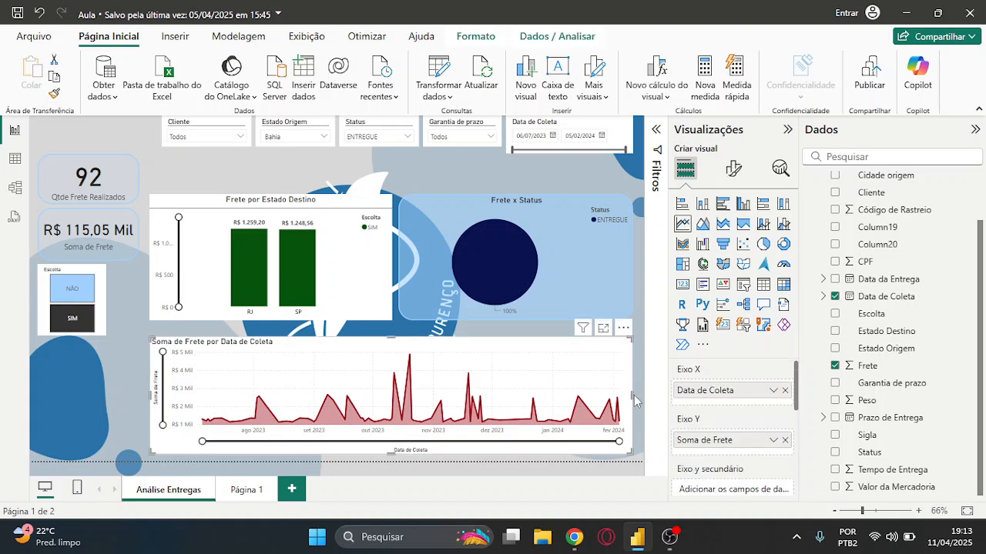
pyautogui.moveTo(633, 395); pyautogui.dragTo(294, 386)
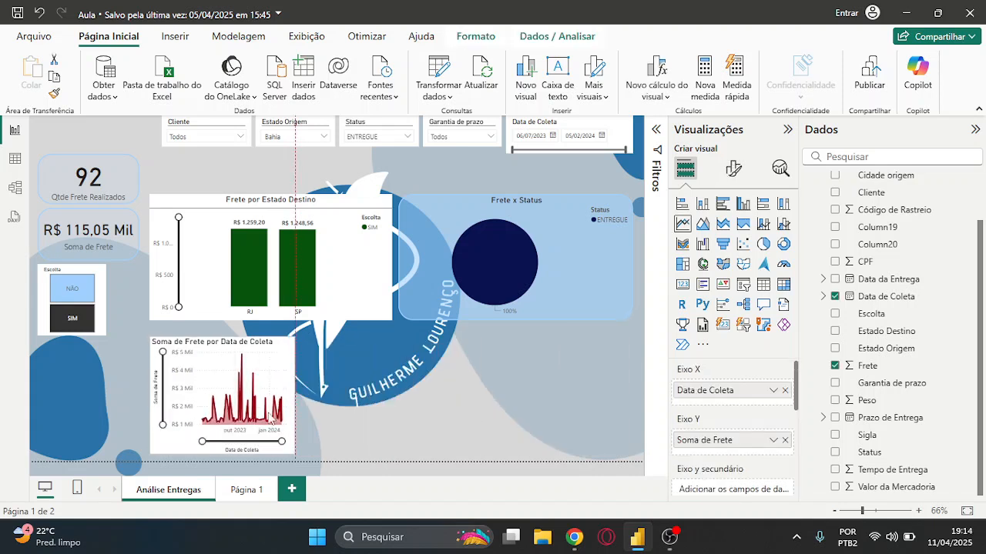
pyautogui.moveTo(222, 454); pyautogui.dragTo(231, 407)
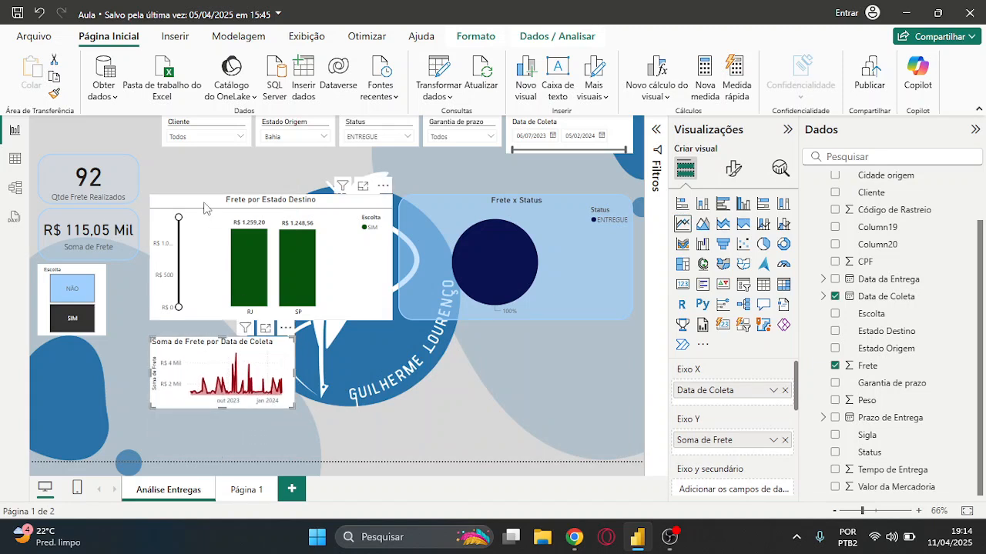
# Reduce the width and height of the Frete por Estado Destino chart and move the Soma de Frete por Data de Coleta chart above it
pyautogui.click(151, 229)
pyautogui.moveTo(152, 256); pyautogui.dragTo(186, 263)
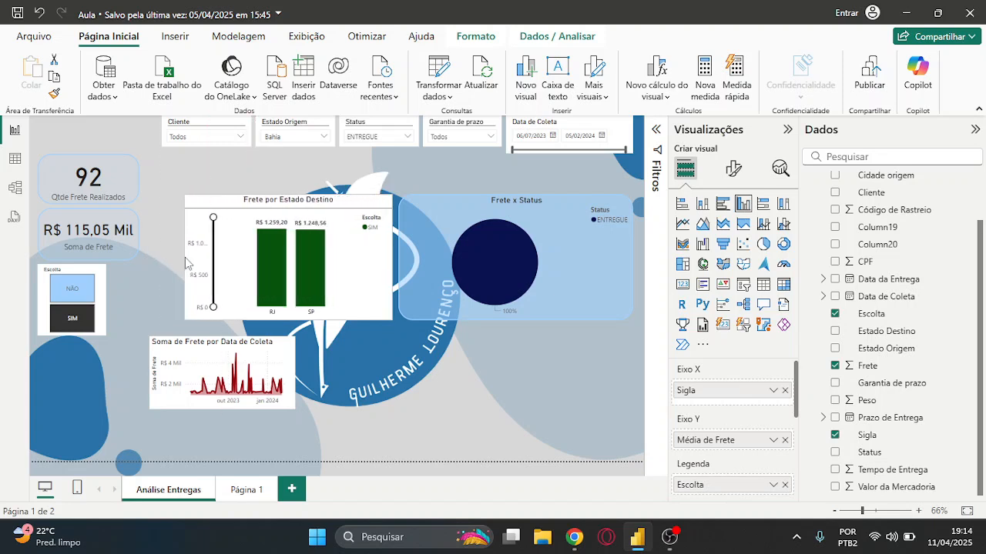
pyautogui.moveTo(276, 195); pyautogui.dragTo(289, 230)
pyautogui.moveTo(253, 353); pyautogui.dragTo(326, 168)
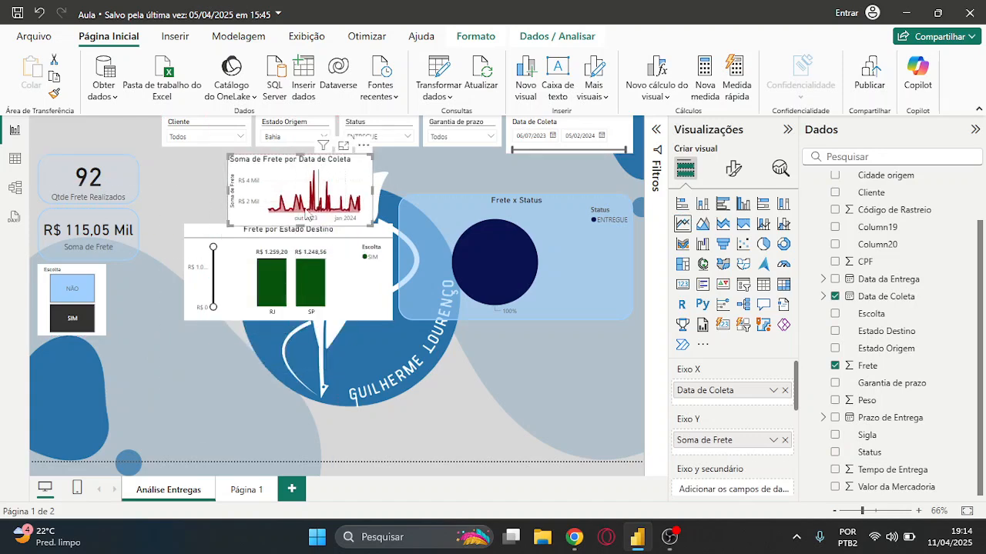
pyautogui.moveTo(299, 228); pyautogui.dragTo(290, 256)
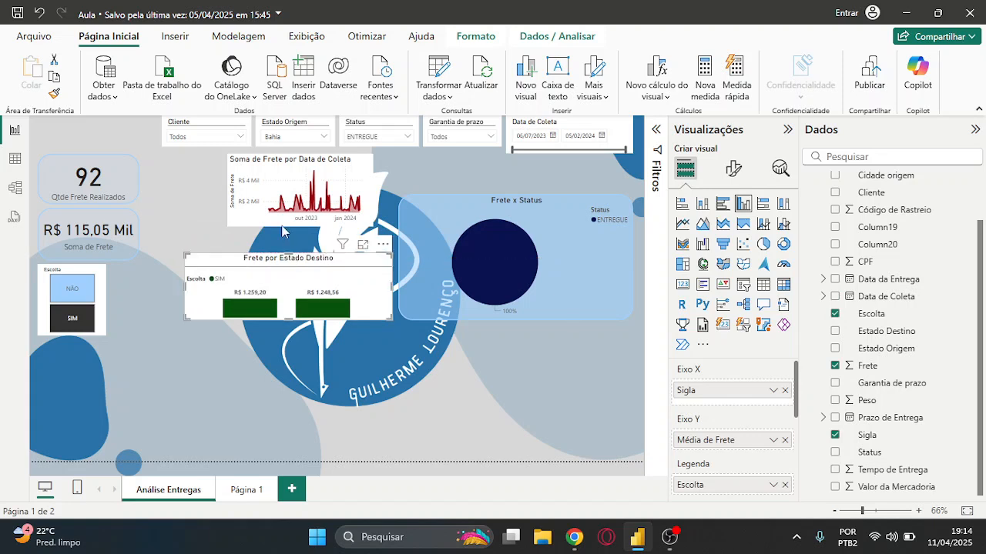
# Fit the Soma de Frete por Data de Coleta chart directly above Frete por Estado Destino, matching that chart's width
pyautogui.moveTo(272, 180); pyautogui.dragTo(271, 191)
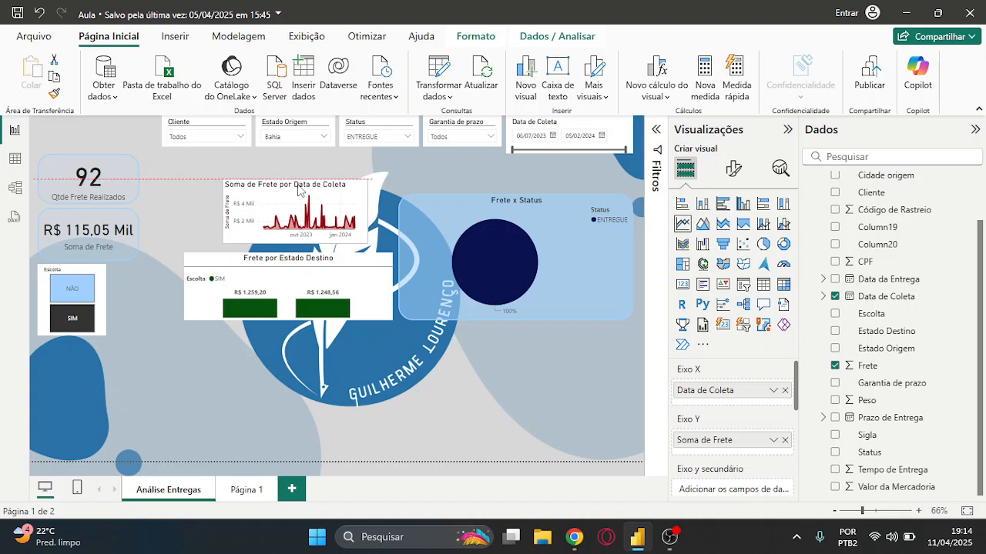
pyautogui.moveTo(367, 212); pyautogui.dragTo(395, 219)
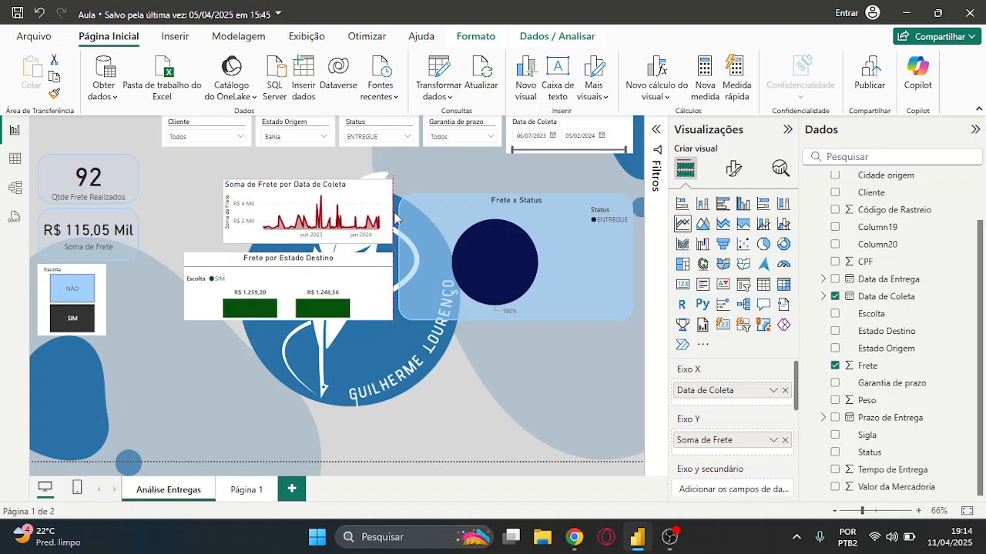
pyautogui.moveTo(214, 218); pyautogui.dragTo(175, 219)
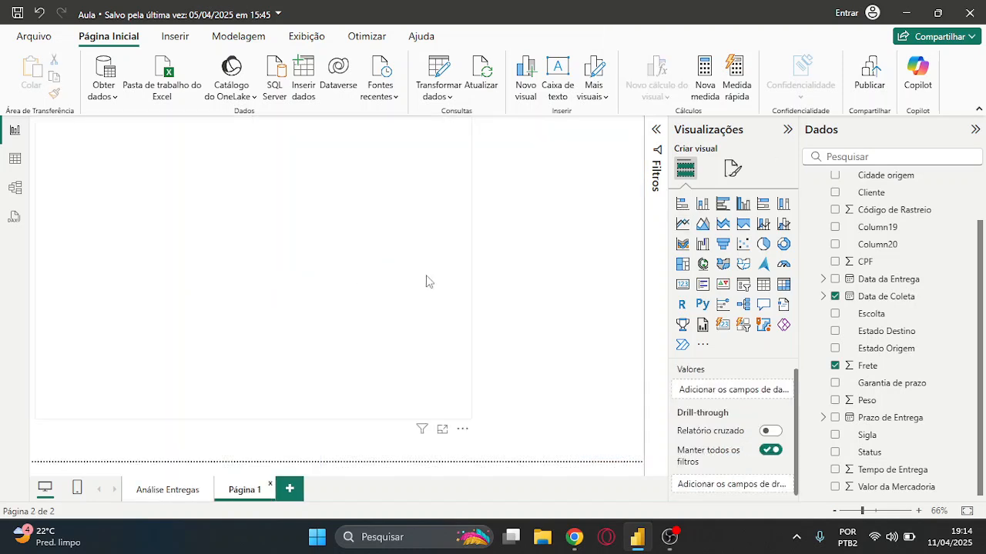
# Copy the delivery table from Página 1 and paste it onto the Análise Entregas page
pyautogui.click(441, 417)
pyautogui.hotkey('ctrl', 'c')
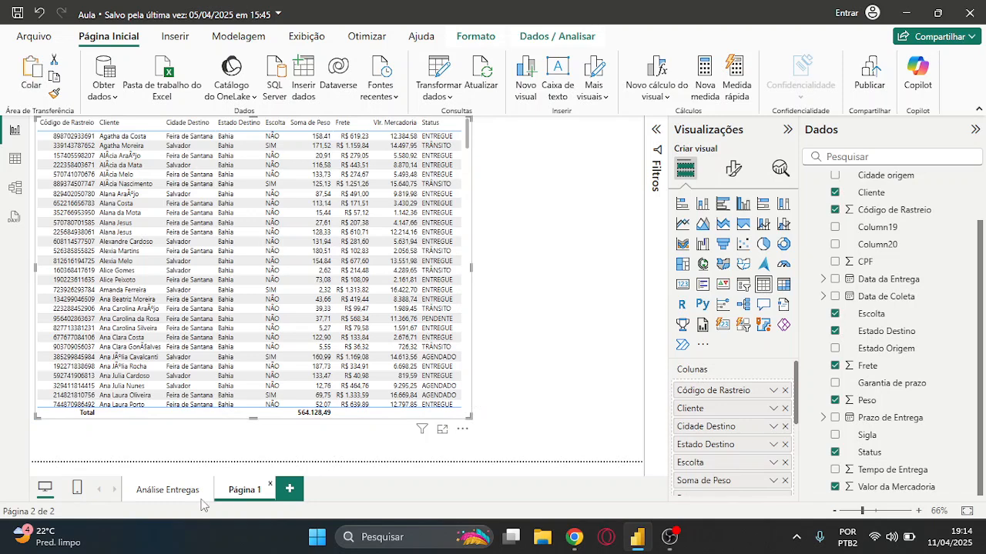
pyautogui.click(167, 489)
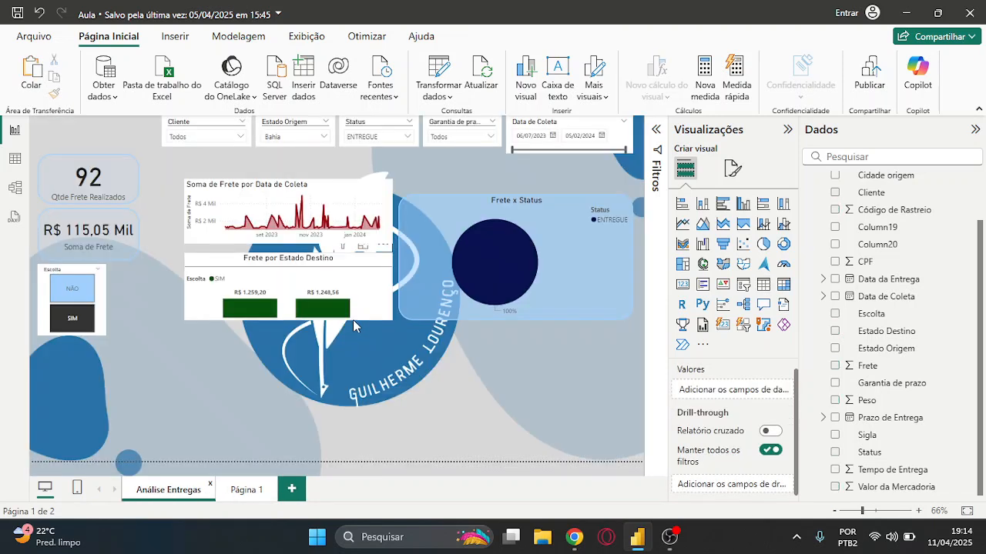
pyautogui.hotkey('ctrl', 'v')
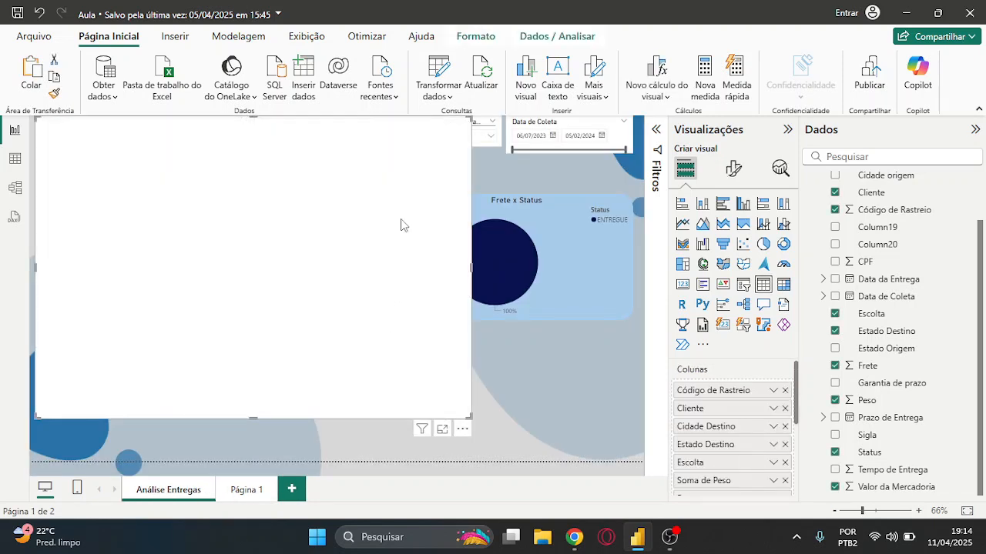
# Reduce the pasted table's height and place it in the free area below the charts
pyautogui.moveTo(255, 118); pyautogui.dragTo(258, 286)
pyautogui.moveTo(389, 411); pyautogui.dragTo(526, 476)
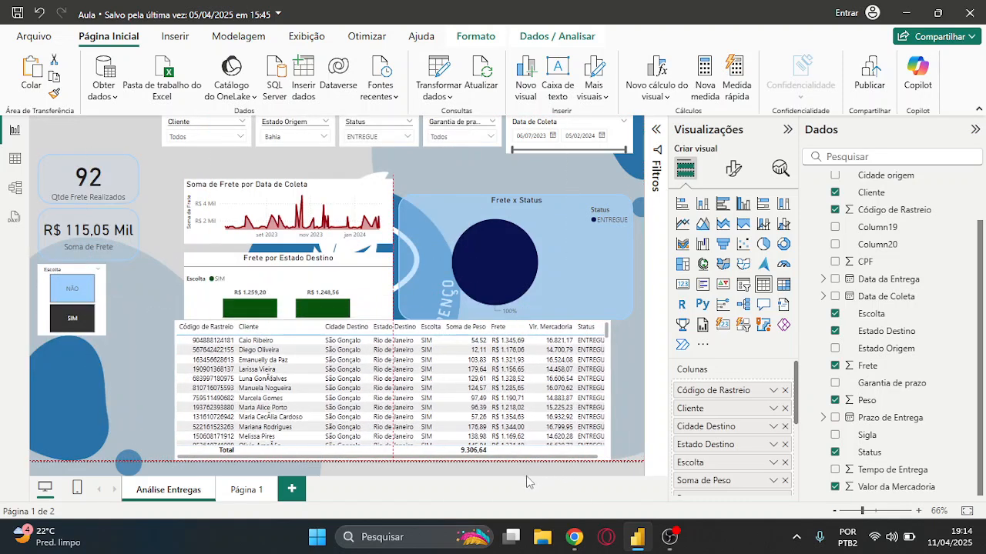
pyautogui.moveTo(392, 319); pyautogui.dragTo(389, 341)
pyautogui.moveTo(450, 451); pyautogui.dragTo(449, 445)
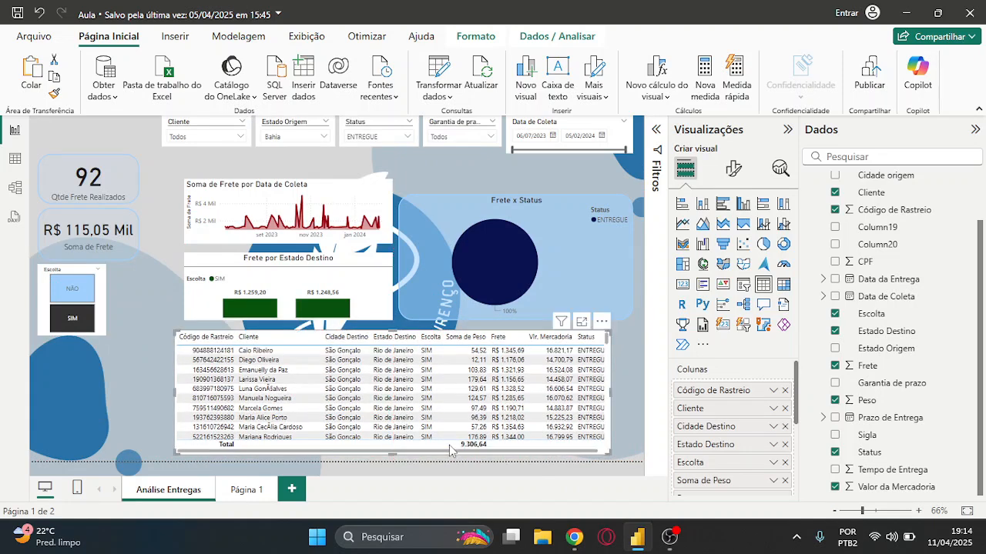
# Resize the table's width to span from the left edge of Frete por Estado Destino to the right edge of Frete x Status
pyautogui.moveTo(174, 396); pyautogui.dragTo(388, 402)
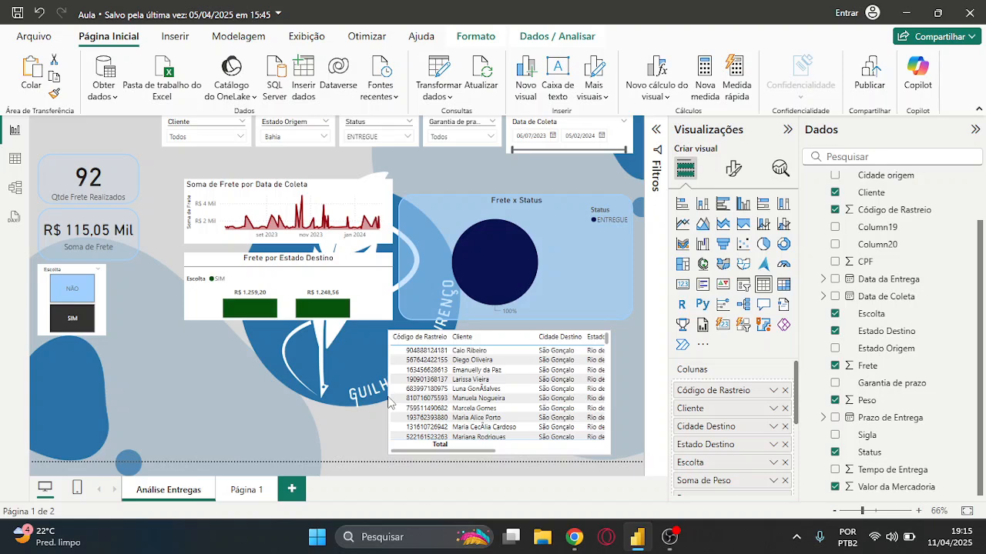
pyautogui.moveTo(389, 402); pyautogui.dragTo(187, 402)
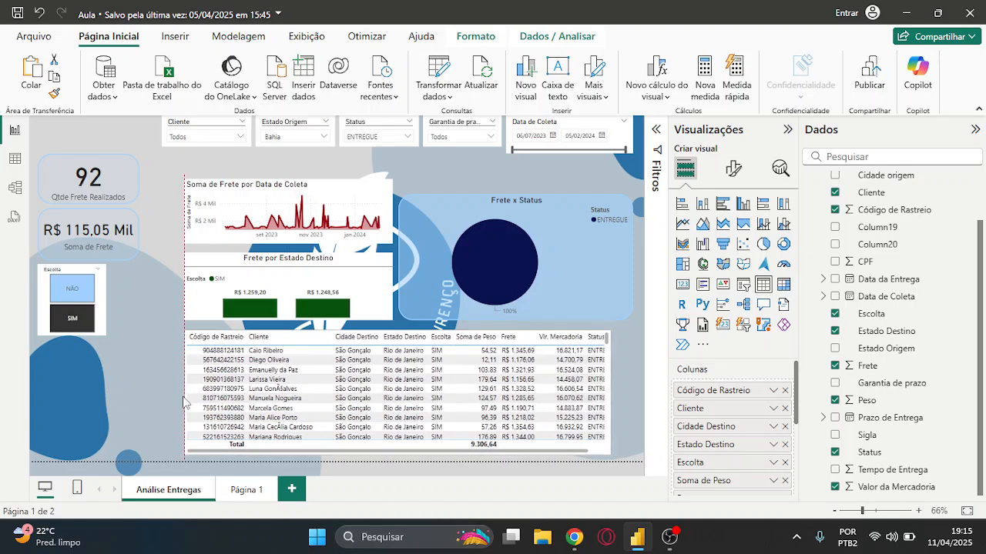
pyautogui.moveTo(610, 390); pyautogui.dragTo(630, 396)
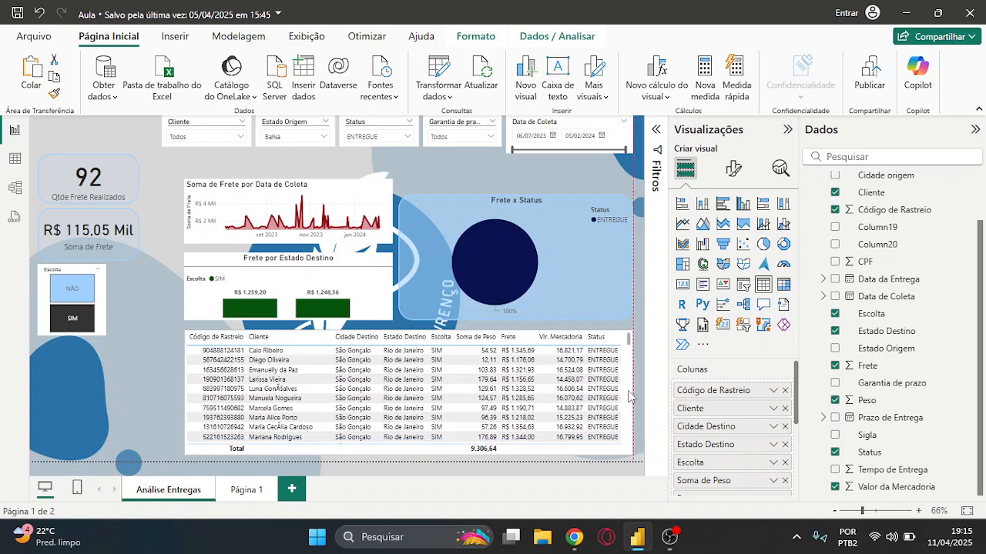
# Extend the Frete x Status chart upward so its top edge aligns with the Soma de Frete por Data de Coleta chart
pyautogui.click(496, 174)
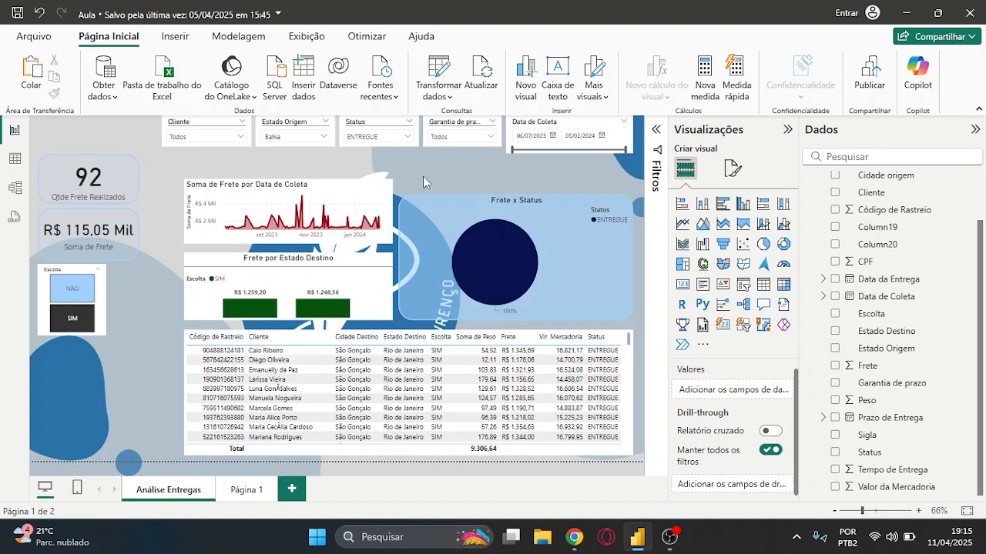
pyautogui.click(498, 203)
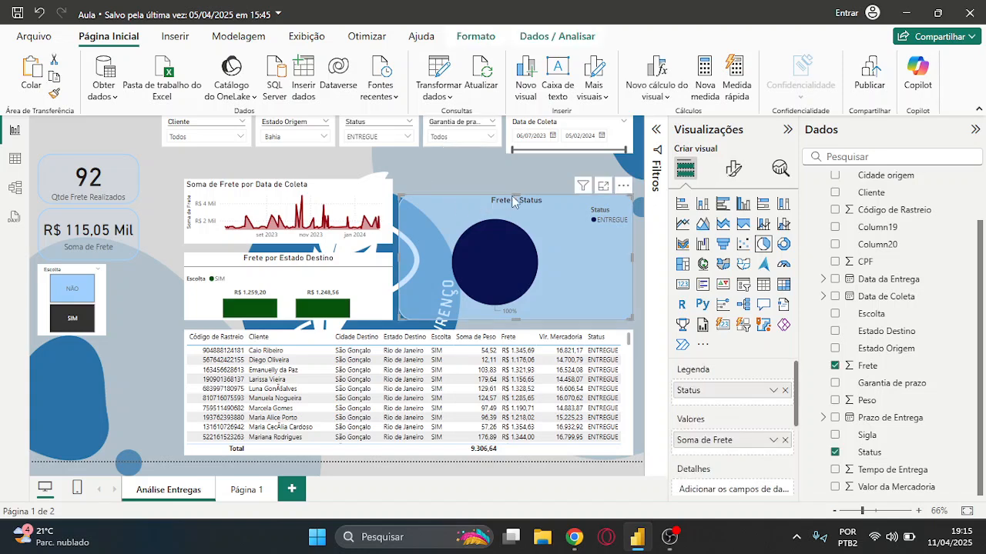
pyautogui.moveTo(516, 195); pyautogui.dragTo(516, 181)
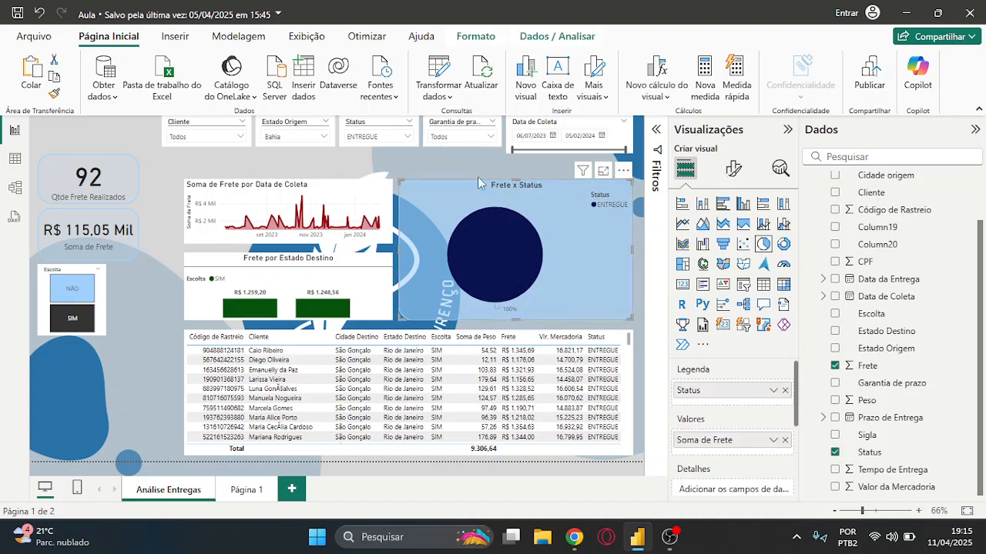
pyautogui.click(434, 160)
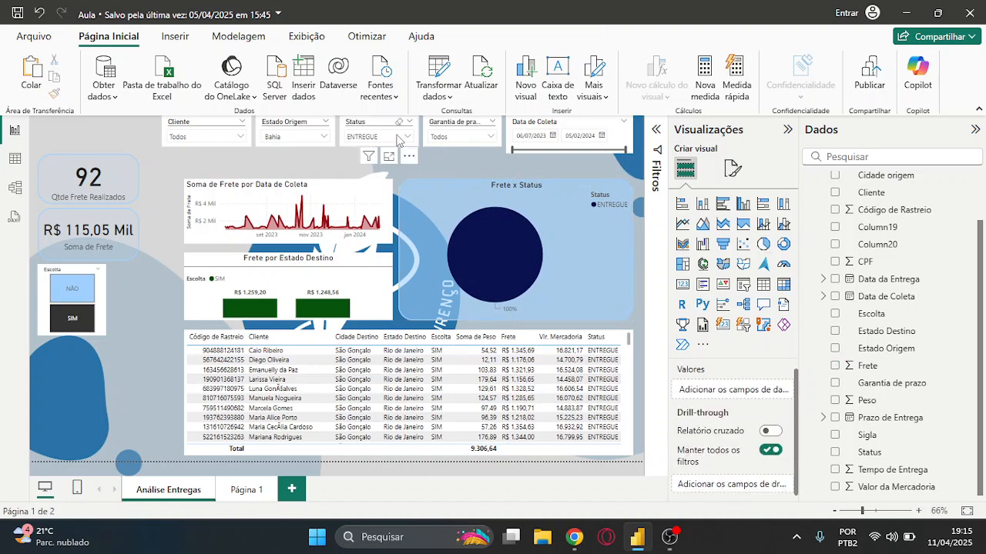
pyautogui.moveTo(478, 223)
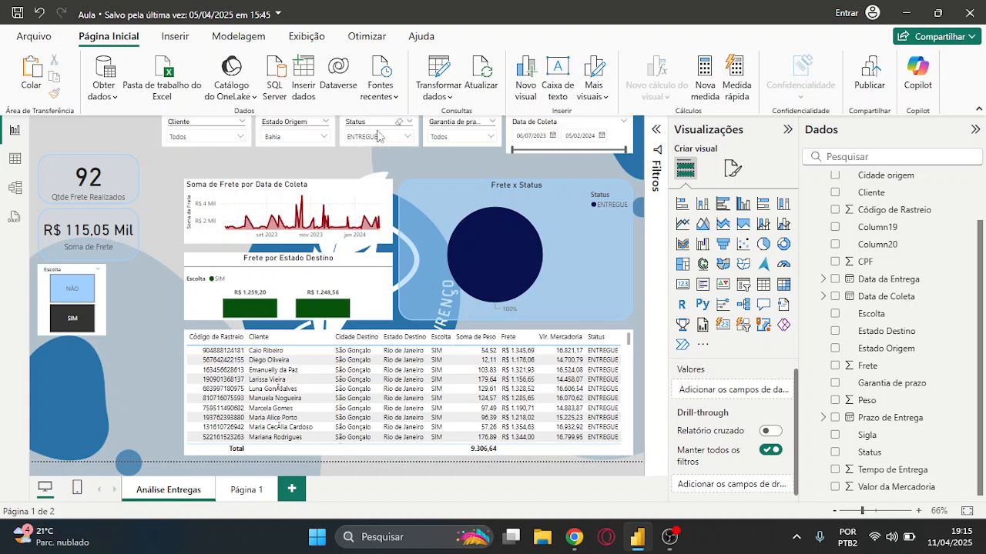
pyautogui.scroll(-2, 609, 401)
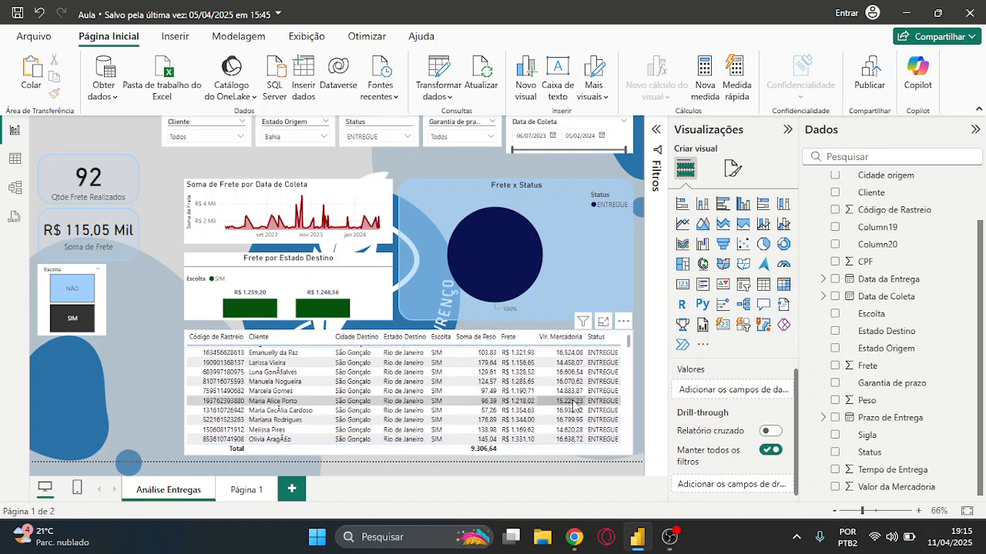
pyautogui.scroll(2, 574, 404)
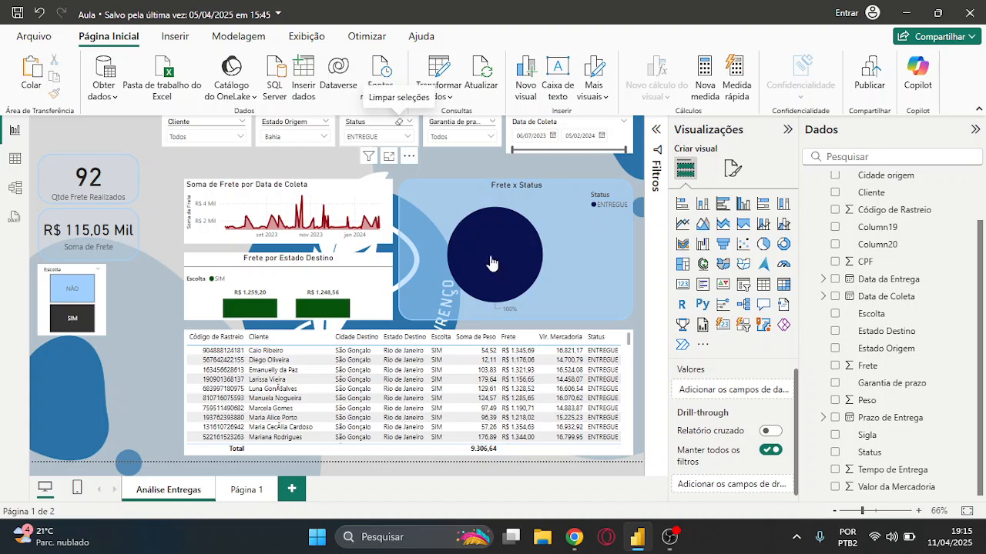
# Shrink the delivery table on Página 1 to a compact block and check its columns by scrolling it sideways
pyautogui.scroll(-15, 488, 375)
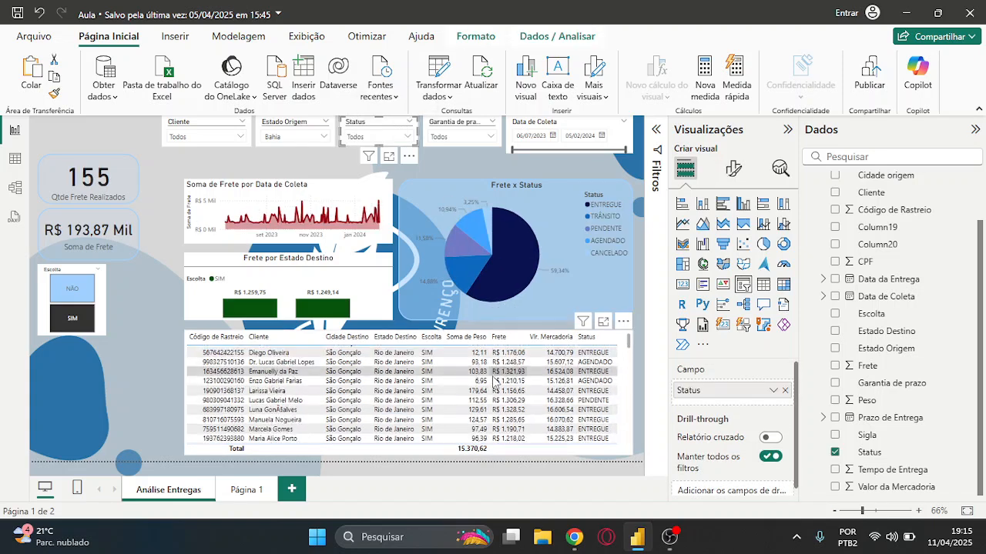
pyautogui.click(252, 497)
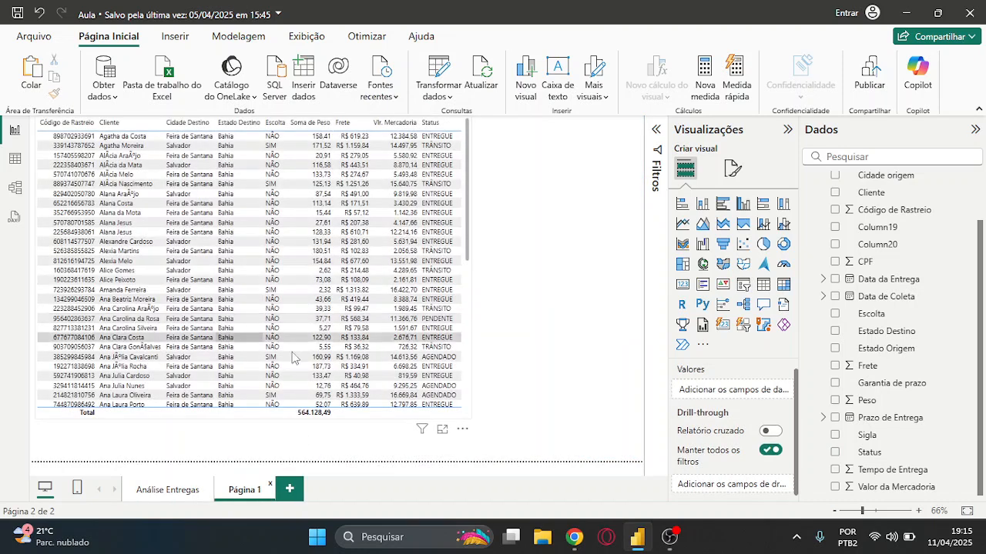
pyautogui.click(454, 422)
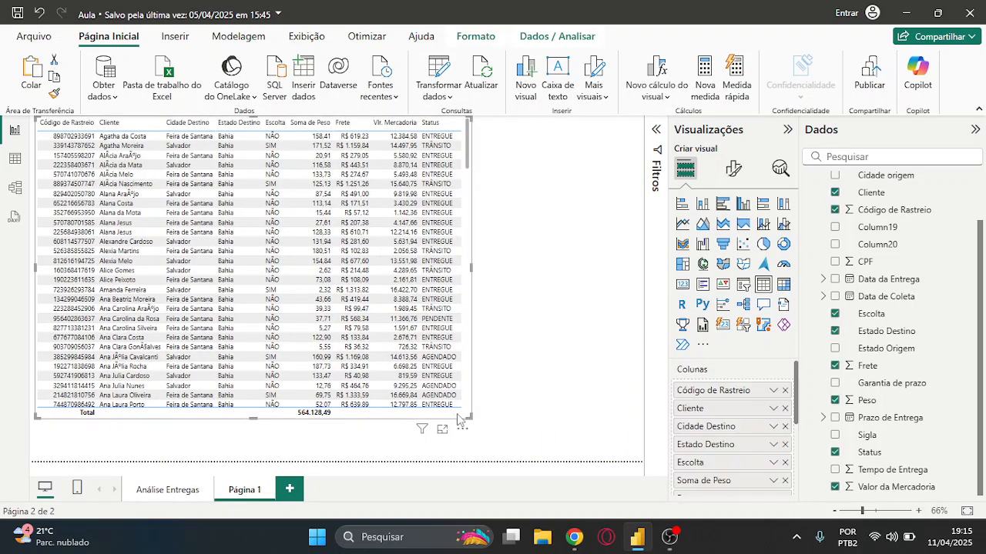
pyautogui.moveTo(471, 417); pyautogui.dragTo(365, 221)
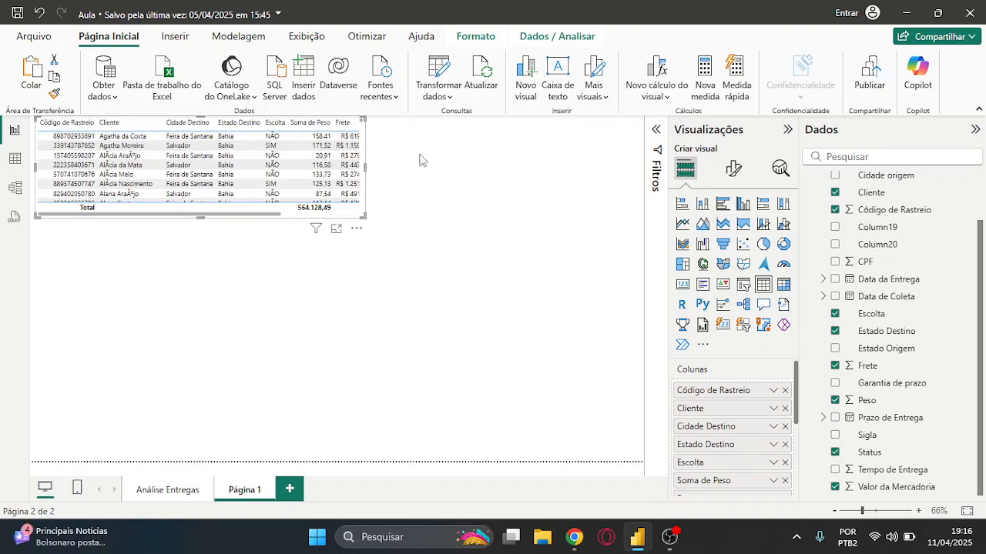
pyautogui.moveTo(210, 217); pyautogui.dragTo(312, 222)
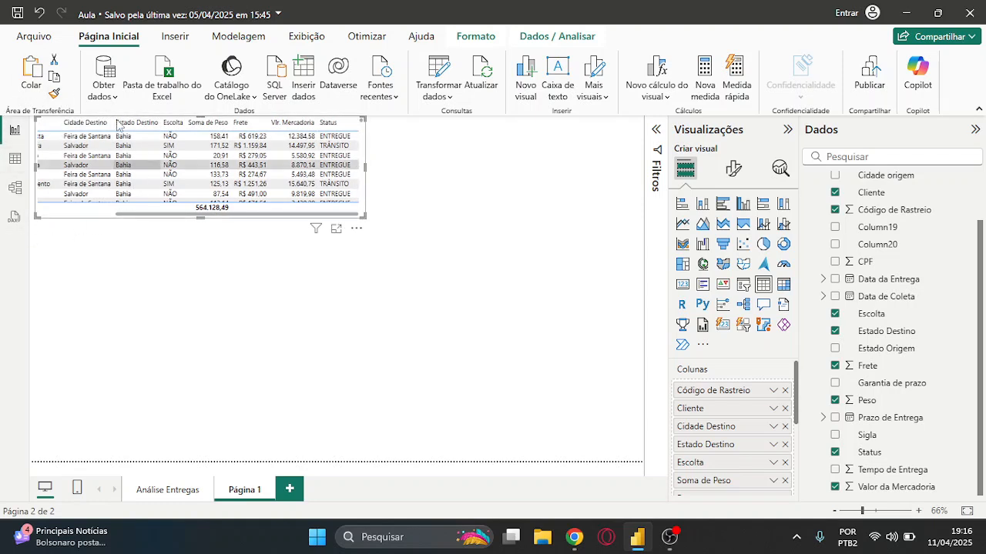
pyautogui.moveTo(175, 217); pyautogui.dragTo(62, 224)
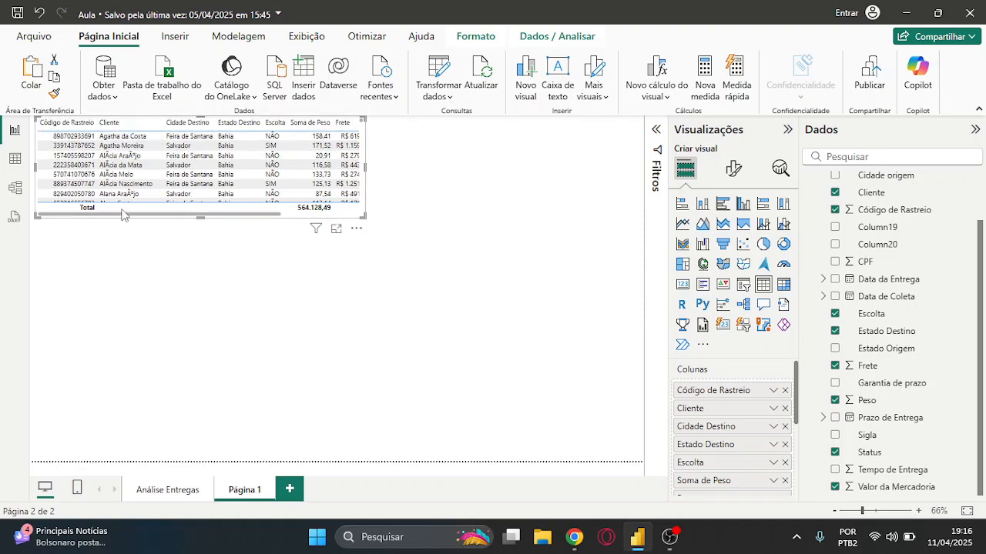
pyautogui.moveTo(123, 218); pyautogui.dragTo(223, 219)
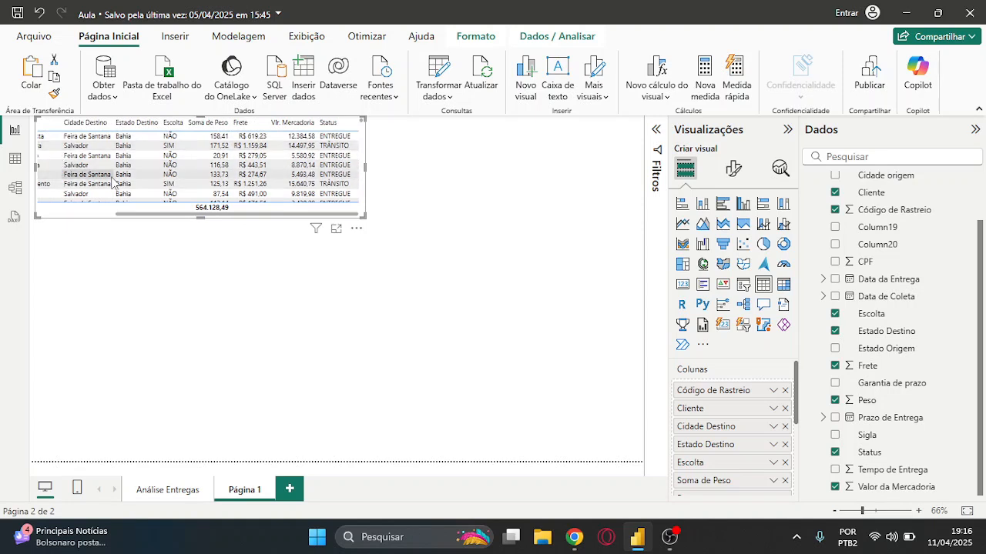
# Insert an empty matrix visual below the delivery table on Página 1
pyautogui.click(358, 300)
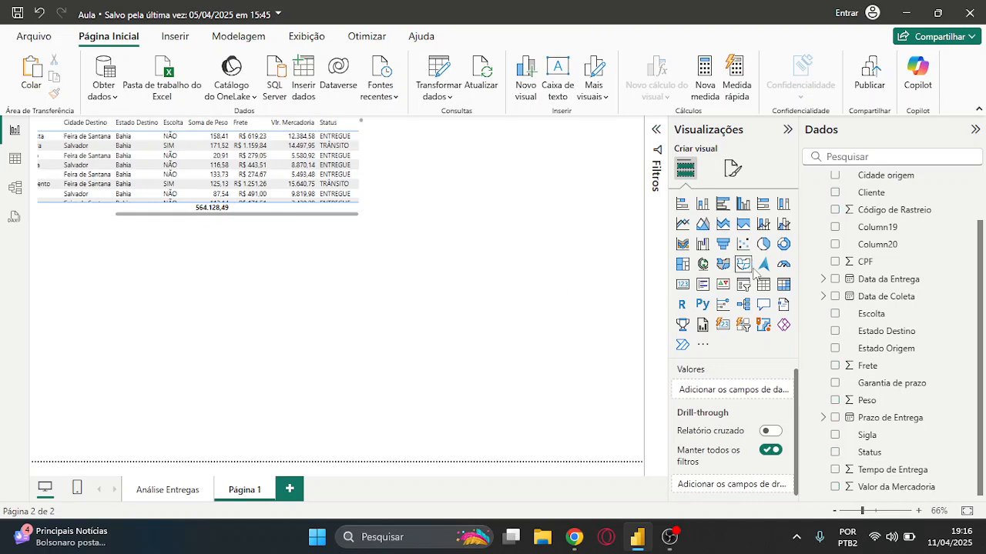
pyautogui.click(782, 286)
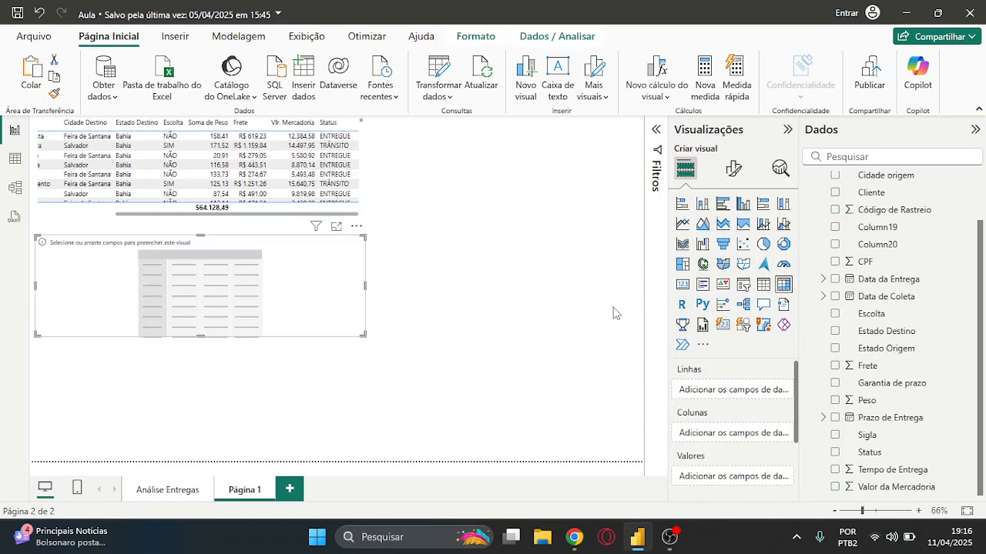
pyautogui.hscroll(-3, 200, 184)
pyautogui.scroll(-1, 229, 174)
pyautogui.scroll(2, 230, 174)
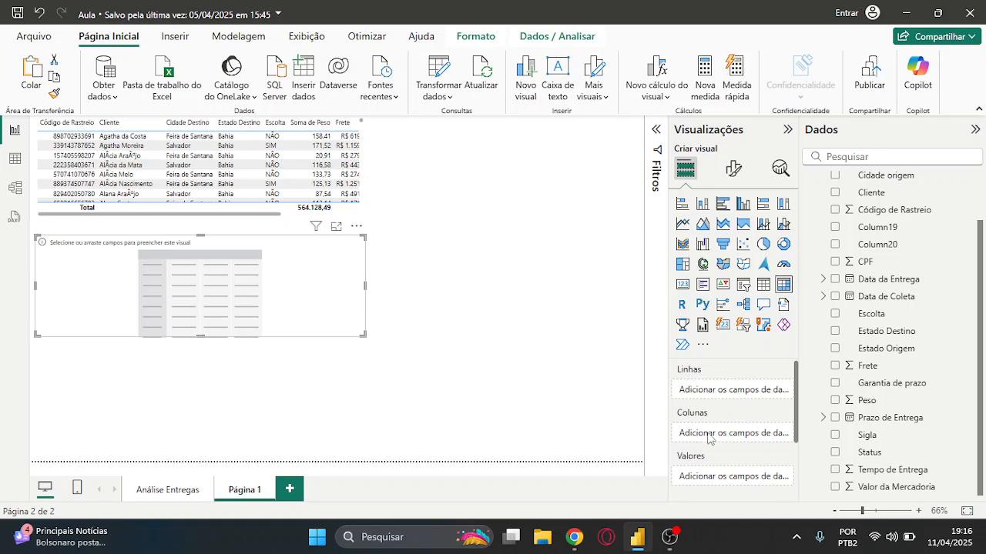
pyautogui.scroll(-2, 722, 454)
pyautogui.scroll(2, 730, 451)
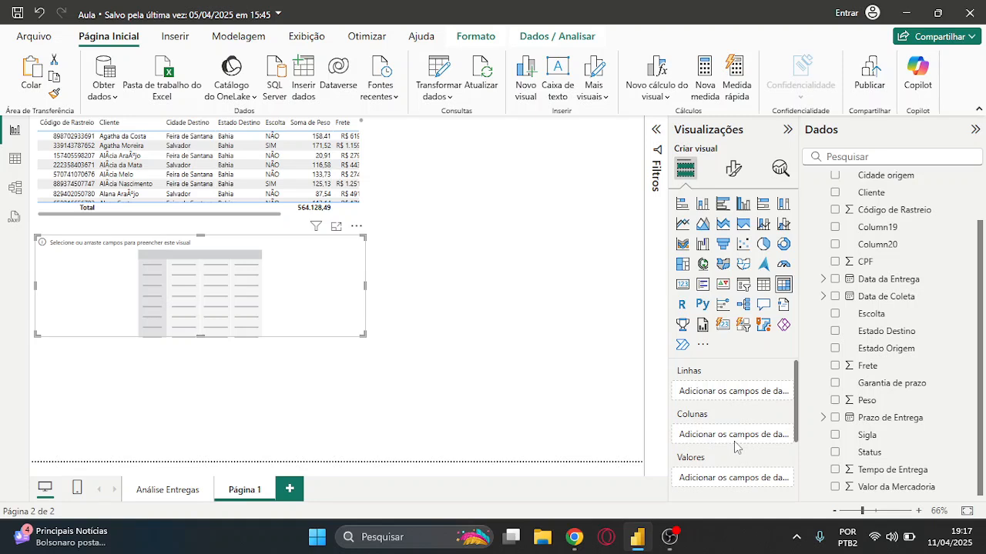
pyautogui.scroll(2, 897, 374)
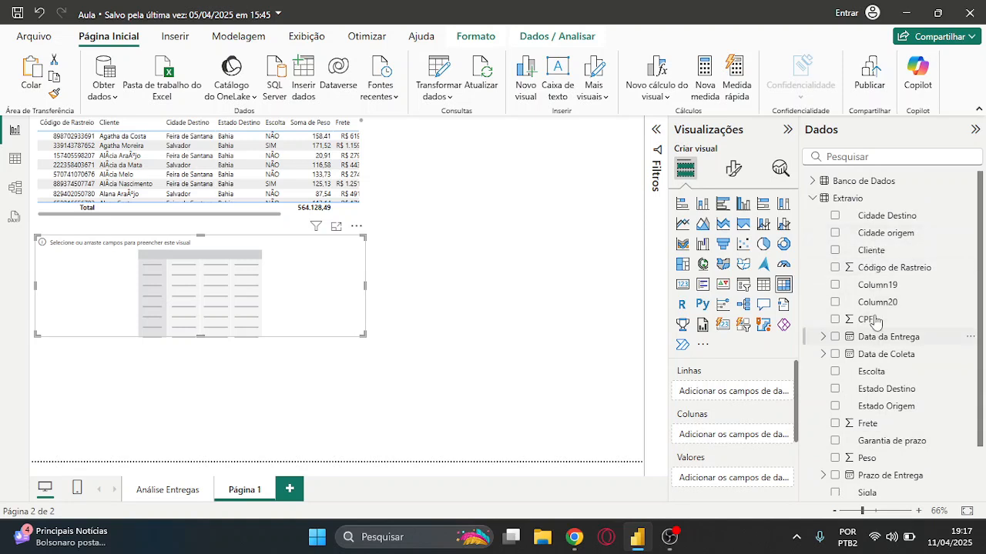
# Try Código de Rastreio as the matrix's row field, look through the listed codes and remove the field
pyautogui.moveTo(878, 267); pyautogui.dragTo(693, 389)
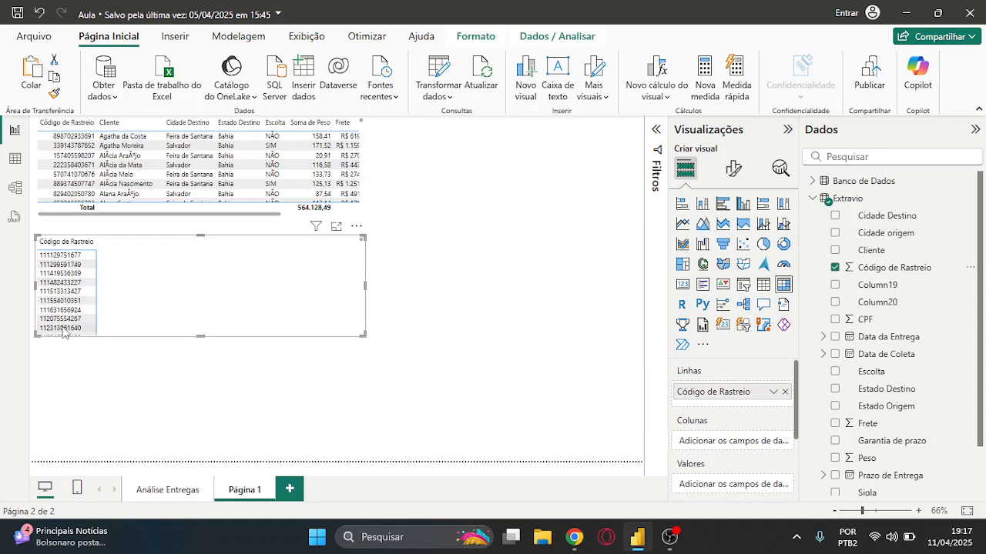
pyautogui.scroll(-3, 78, 308)
pyautogui.scroll(-15, 78, 309)
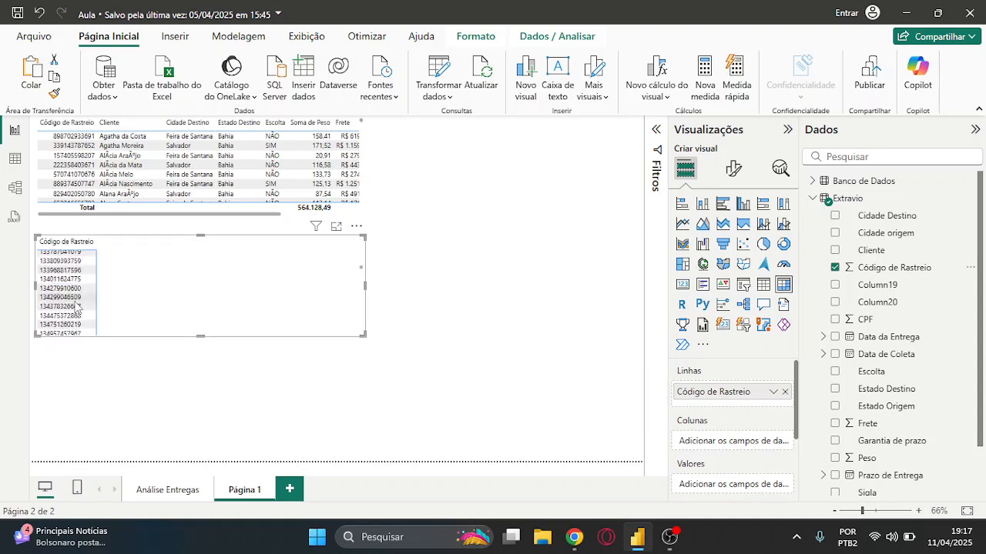
pyautogui.scroll(18, 76, 308)
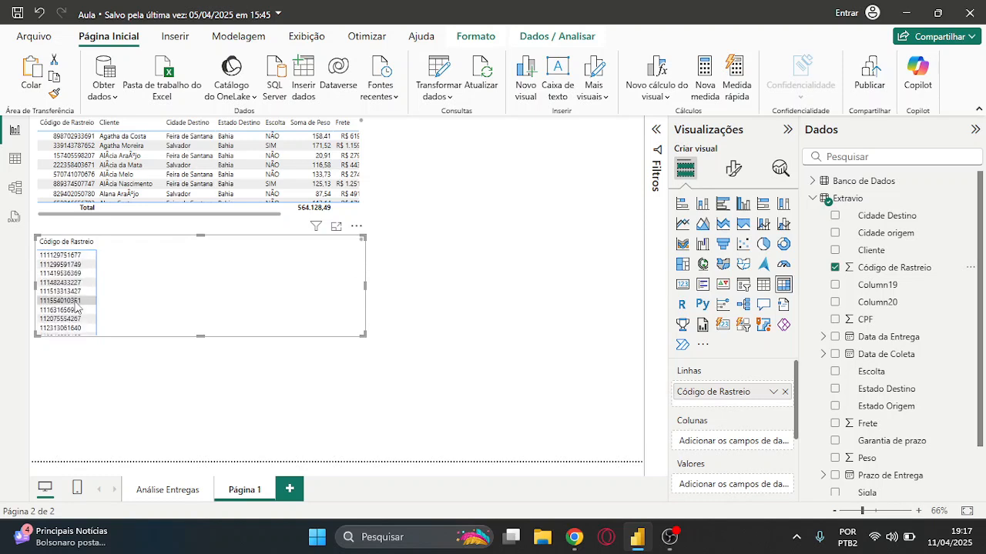
pyautogui.click(785, 392)
# Fill the matrix with Estado Destino as rows, Escolta as columns and Frete as values, making it tall enough for all states
pyautogui.moveTo(785, 403); pyautogui.dragTo(701, 391)
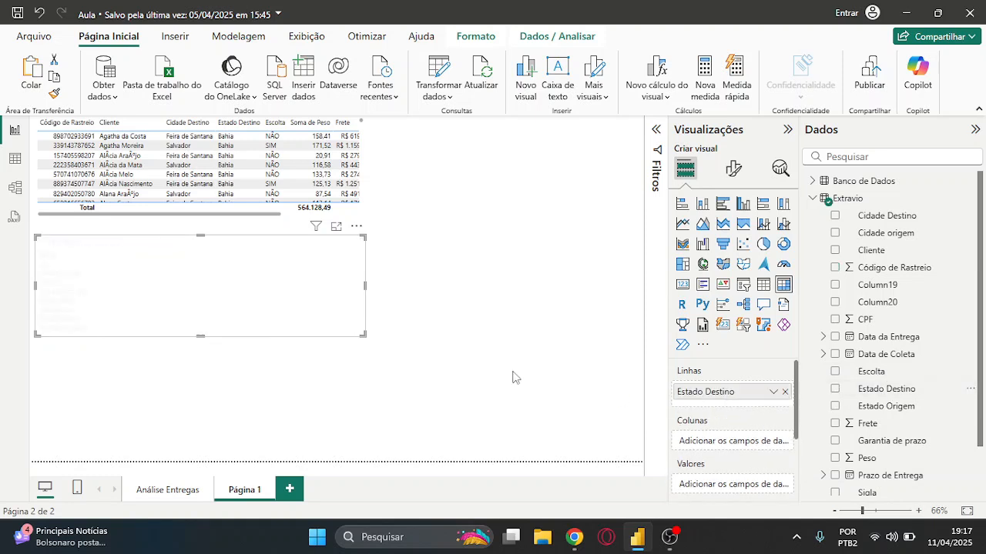
pyautogui.moveTo(365, 334); pyautogui.dragTo(311, 386)
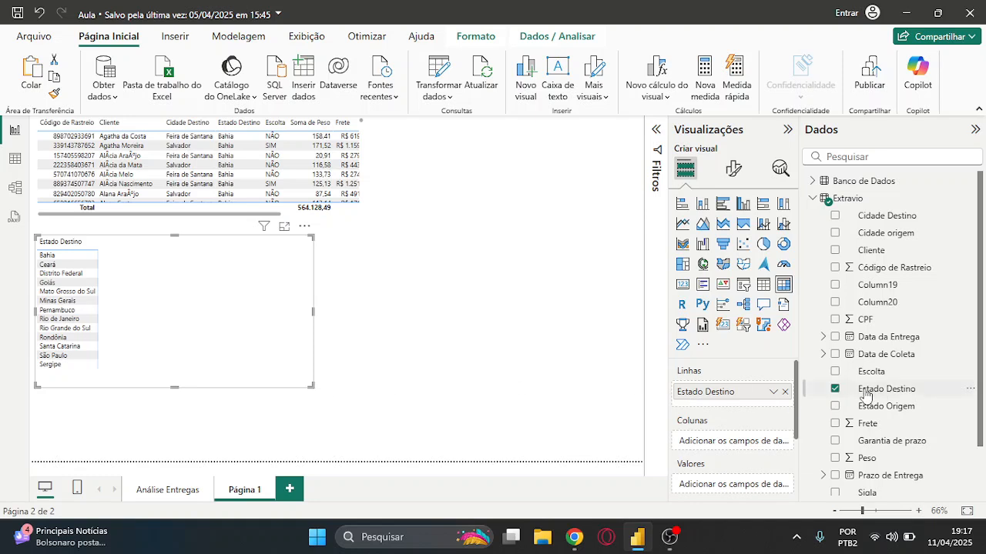
pyautogui.moveTo(856, 374); pyautogui.dragTo(728, 442)
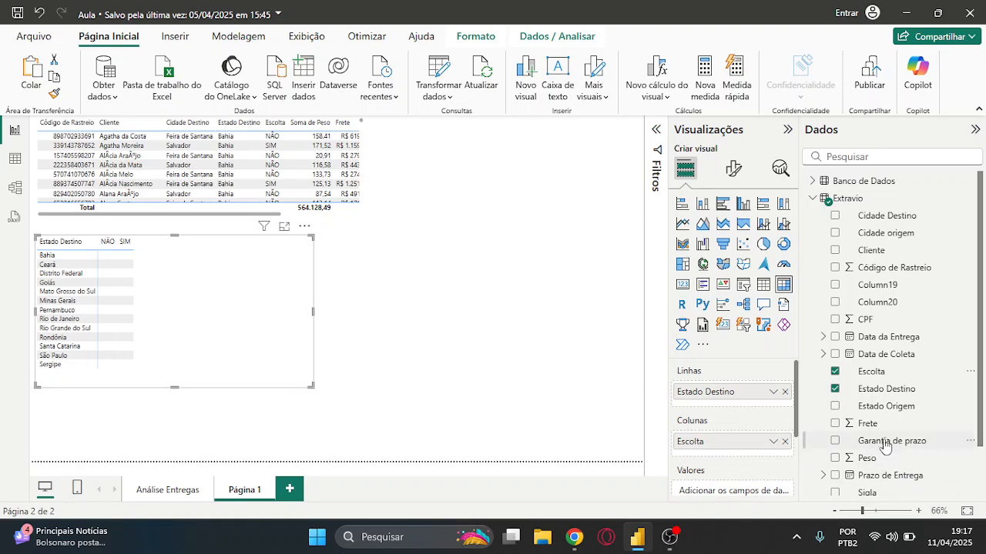
pyautogui.moveTo(865, 425); pyautogui.dragTo(672, 482)
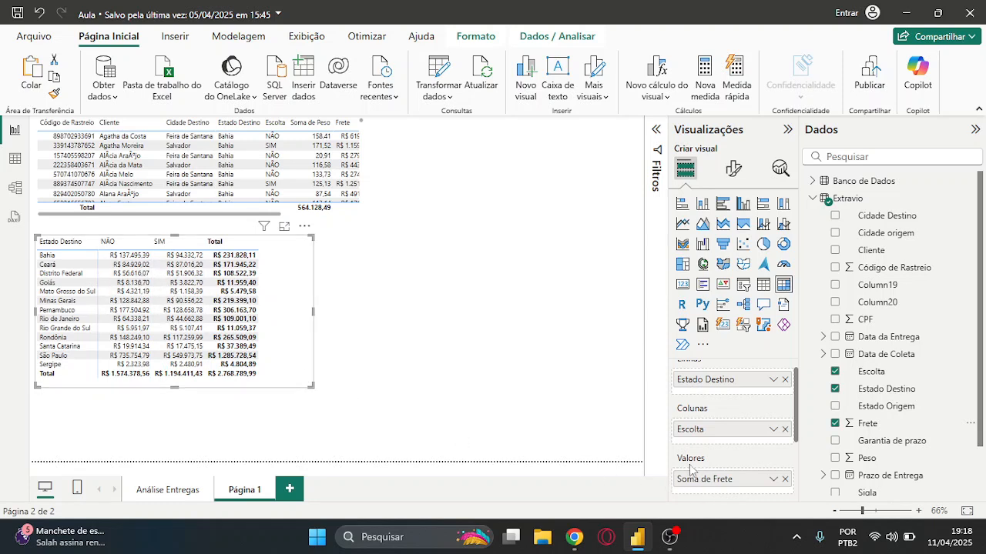
pyautogui.scroll(1, 733, 459)
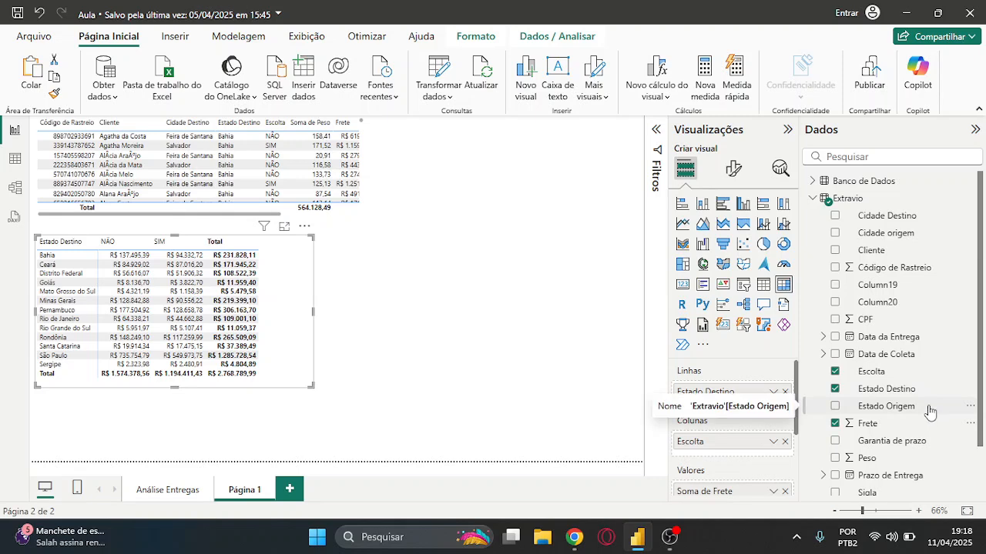
# Add Valor da Mercadoria above Frete in the matrix values and widen the matrix to nearly the page width
pyautogui.scroll(-1, 916, 453)
pyautogui.moveTo(897, 487); pyautogui.dragTo(751, 435)
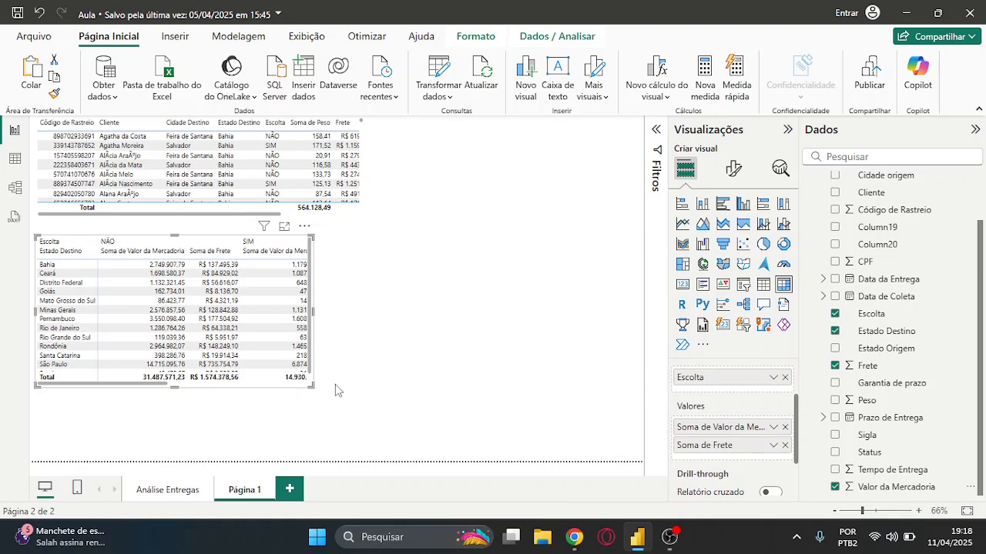
pyautogui.moveTo(311, 388); pyautogui.dragTo(621, 399)
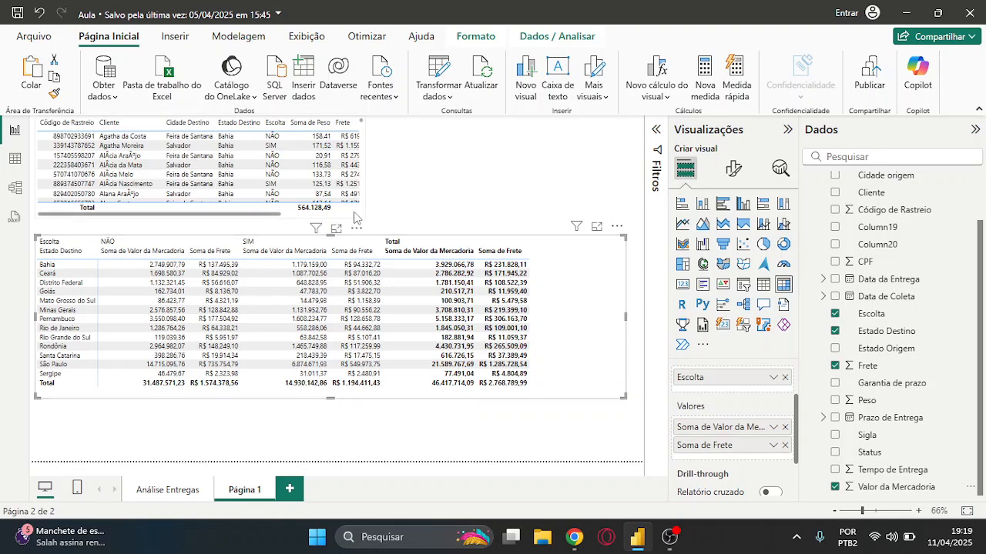
# Widen the delivery table above the matrix to nearly the full page width so that all its columns fit
pyautogui.click(368, 173)
pyautogui.moveTo(368, 165); pyautogui.dragTo(624, 168)
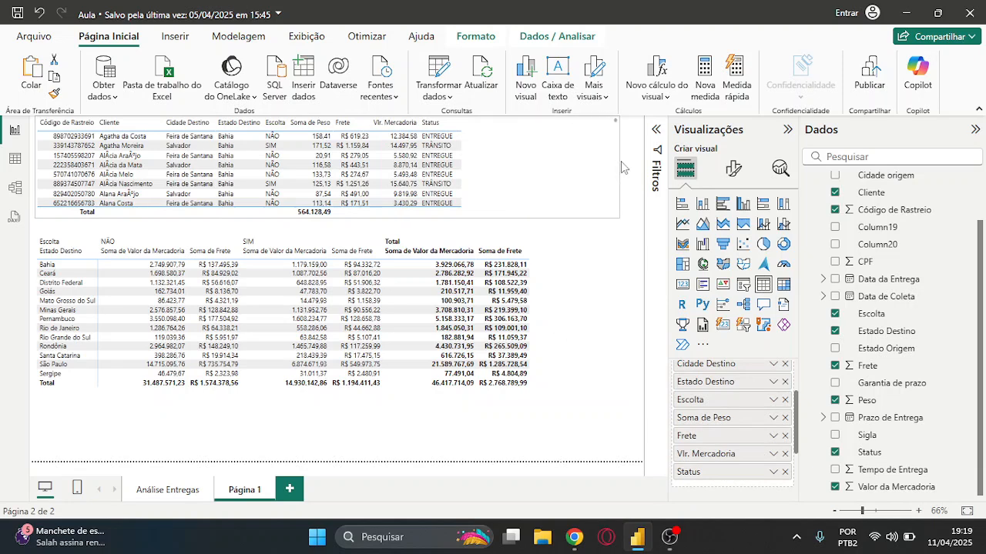
pyautogui.click(526, 235)
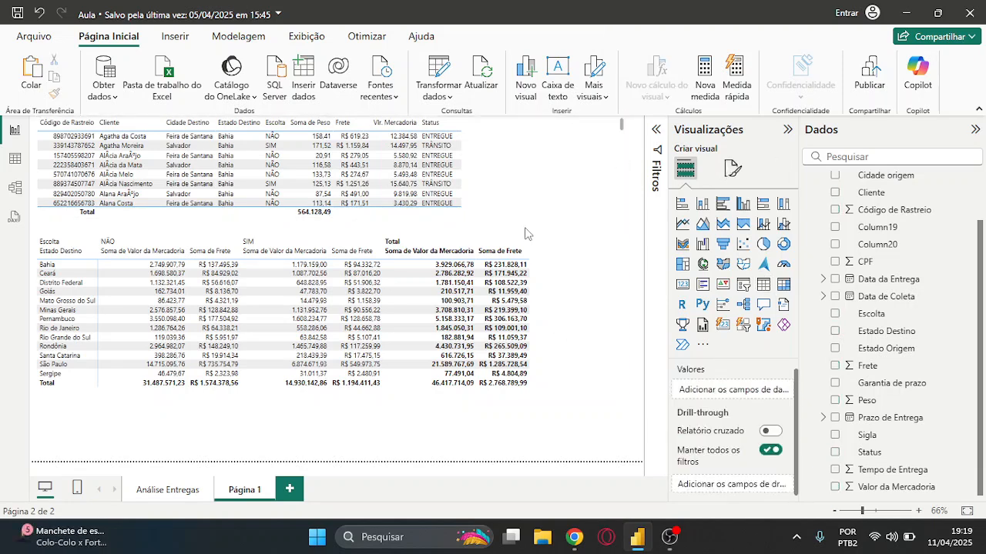
# Shrink the matrix to about half the page width and try its horizontal and vertical scrolling
pyautogui.click(560, 272)
pyautogui.moveTo(626, 318); pyautogui.dragTo(331, 323)
pyautogui.moveTo(170, 398); pyautogui.dragTo(312, 399)
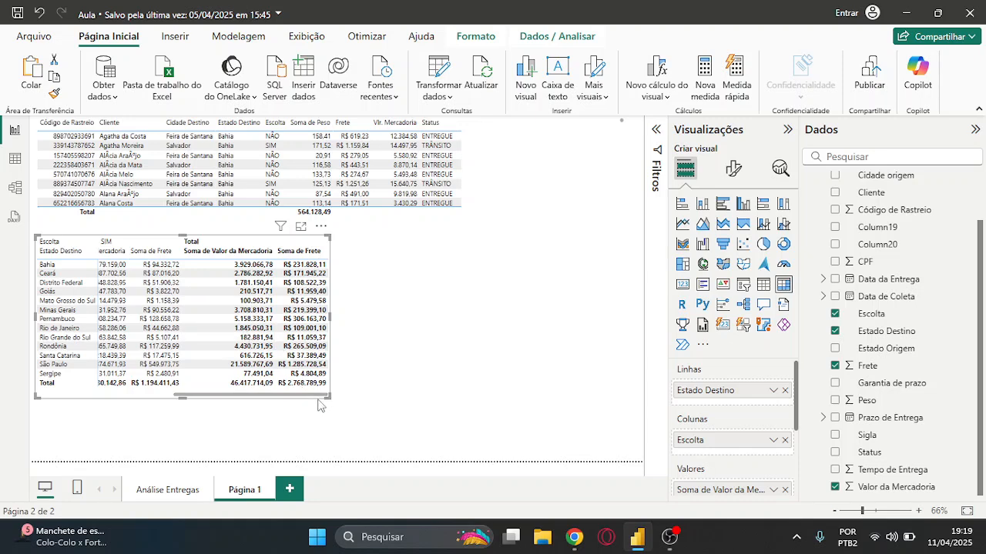
pyautogui.moveTo(330, 396); pyautogui.dragTo(337, 340)
pyautogui.scroll(-3, 273, 301)
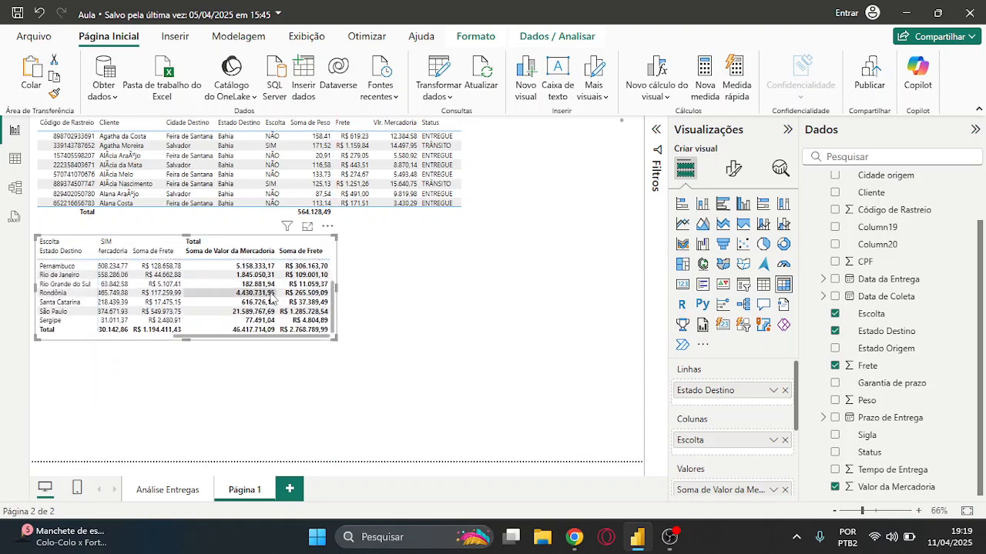
pyautogui.scroll(3, 274, 300)
pyautogui.scroll(-3, 270, 296)
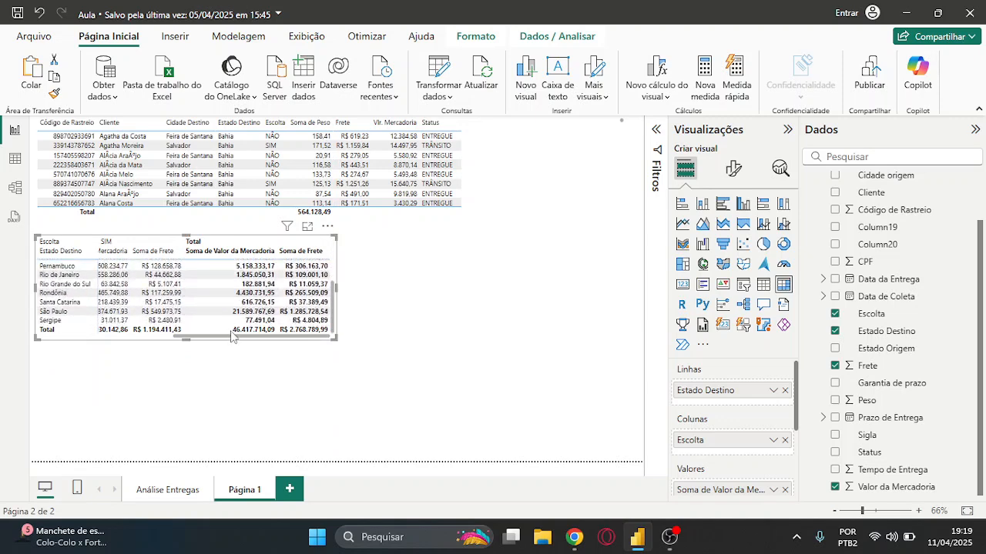
pyautogui.moveTo(233, 336); pyautogui.dragTo(254, 346)
# Enlarge the matrix until every state row and all NÃO, SIM and Total columns fit without scrolling
pyautogui.moveTo(336, 340); pyautogui.dragTo(484, 408)
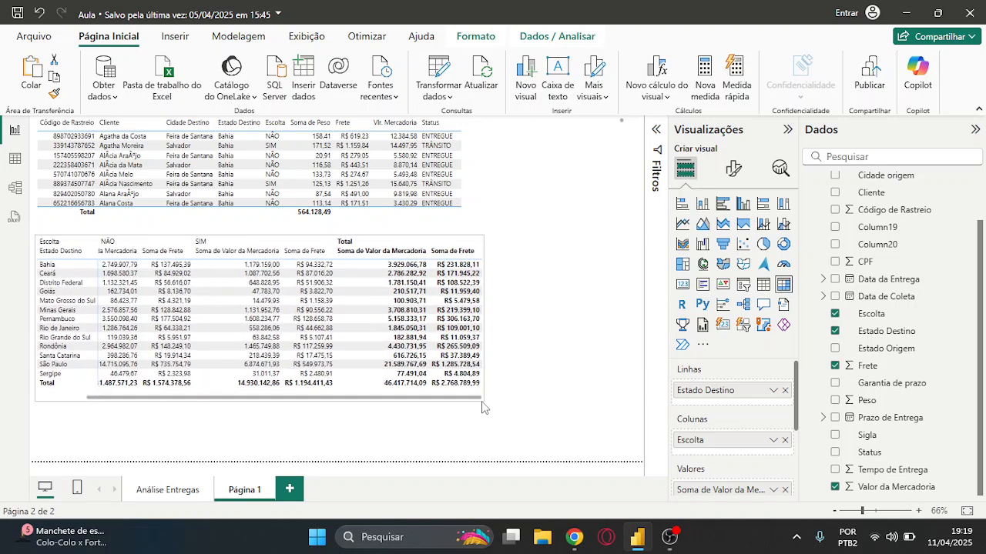
pyautogui.click(523, 391)
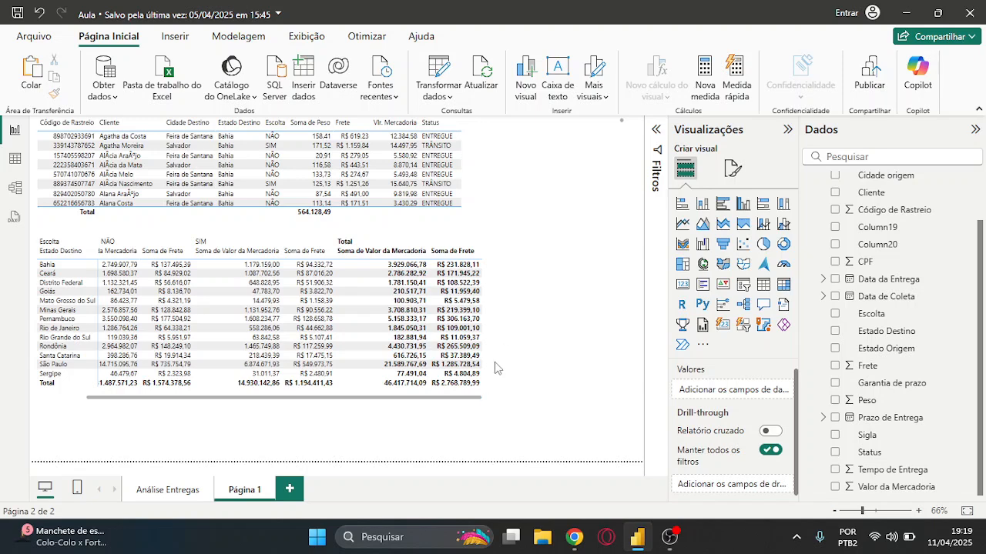
pyautogui.click(481, 320)
pyautogui.moveTo(484, 319); pyautogui.dragTo(551, 313)
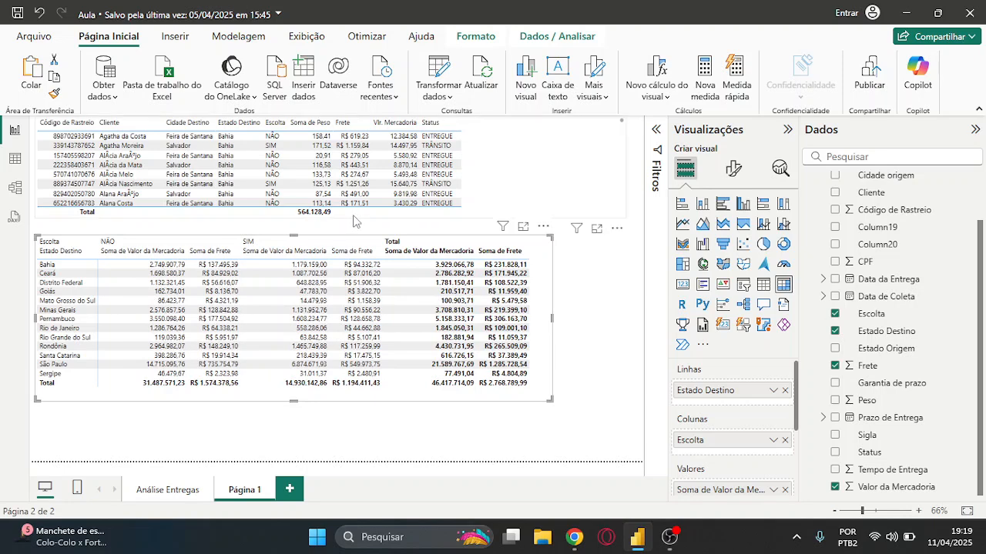
# Remove Escolta from the matrix columns and narrow the matrix to roughly the width of its remaining fields
pyautogui.click(470, 220)
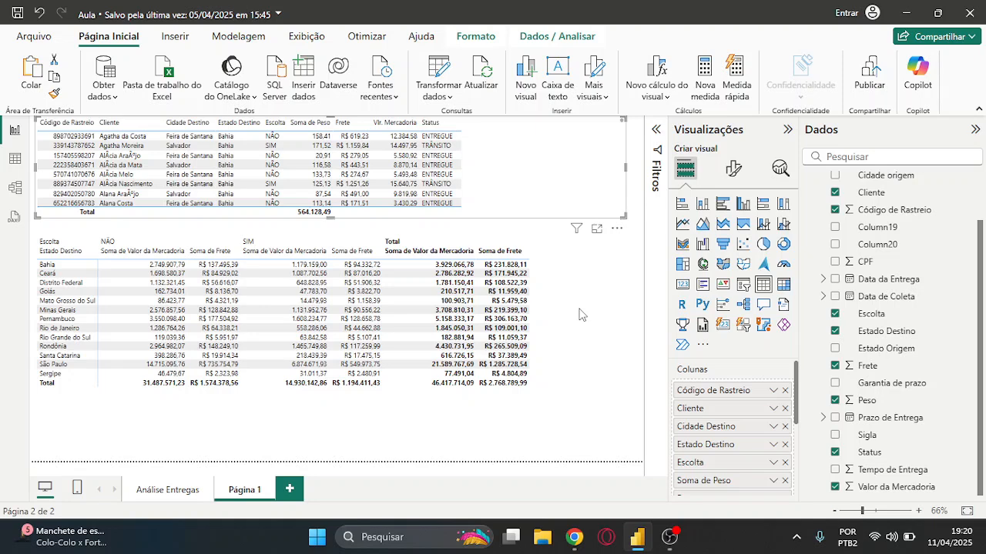
pyautogui.click(544, 306)
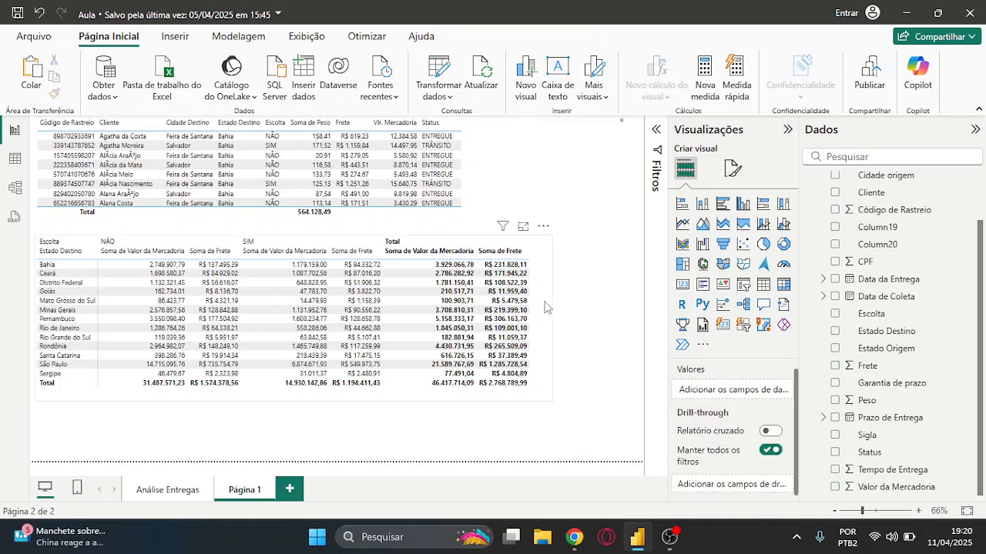
pyautogui.click(544, 301)
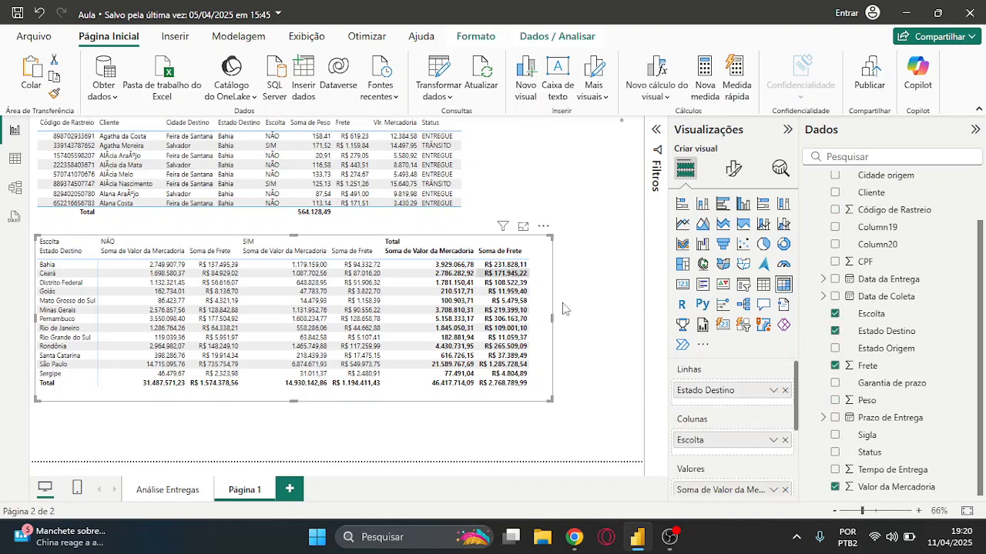
pyautogui.click(785, 440)
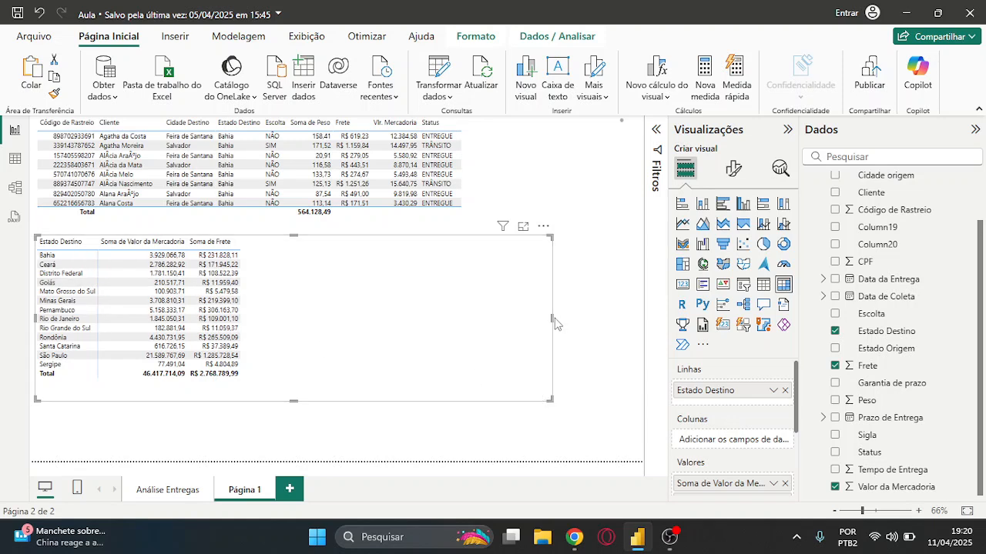
pyautogui.moveTo(556, 324); pyautogui.dragTo(222, 324)
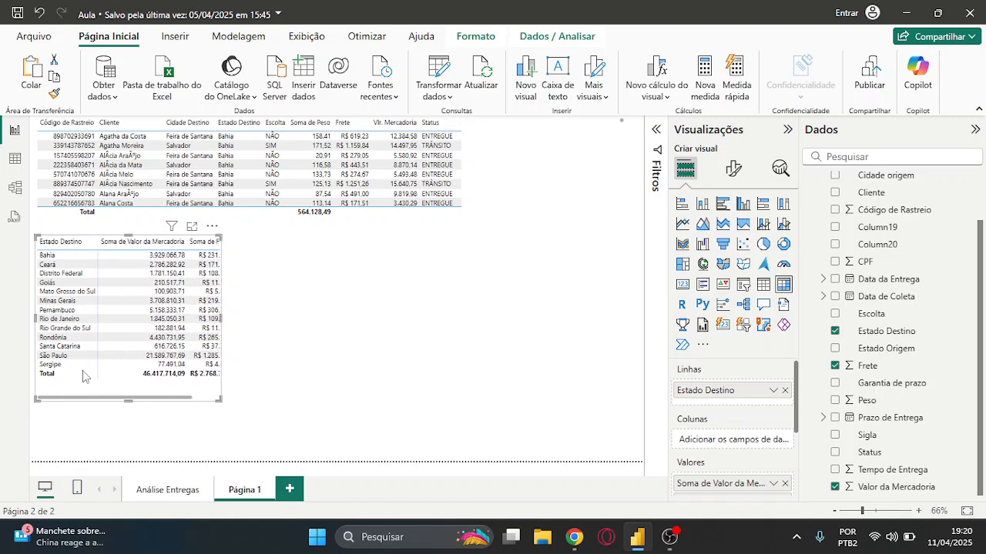
# Widen the matrix to most of the page width and add Escolta back to its columns
pyautogui.moveTo(222, 320); pyautogui.dragTo(572, 329)
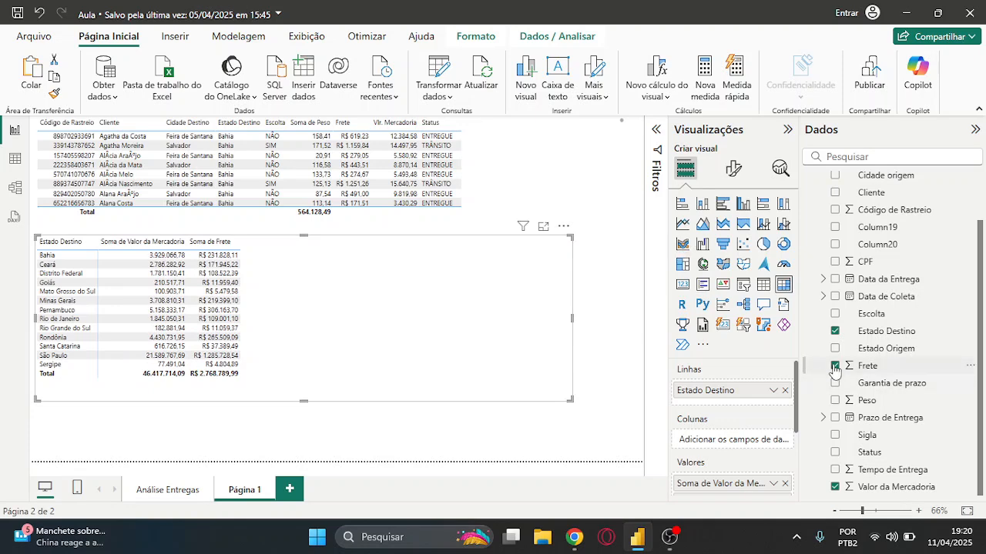
pyautogui.moveTo(878, 316); pyautogui.dragTo(734, 445)
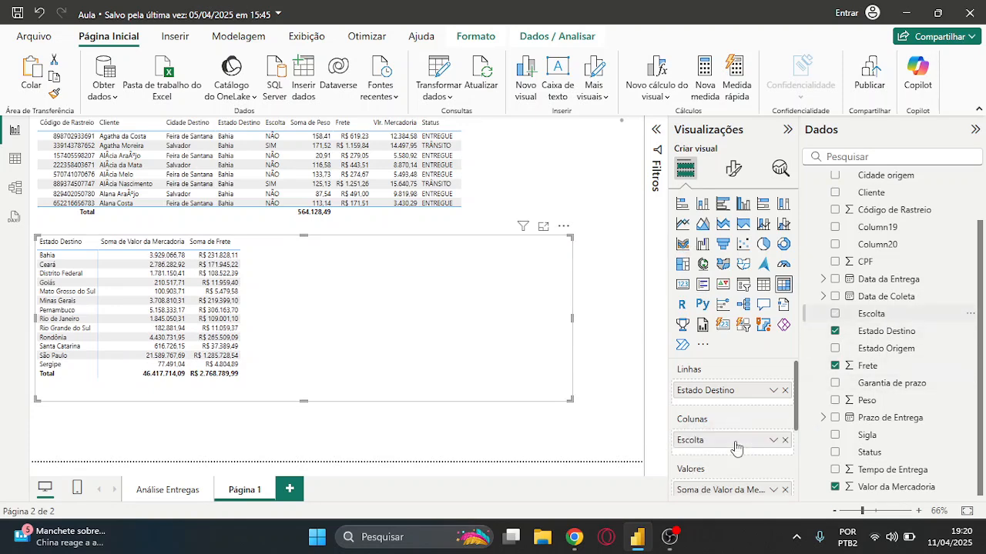
# Try the Mínimo and Cabeçalho em negrito style presets on the delivery table above the matrix
pyautogui.click(491, 152)
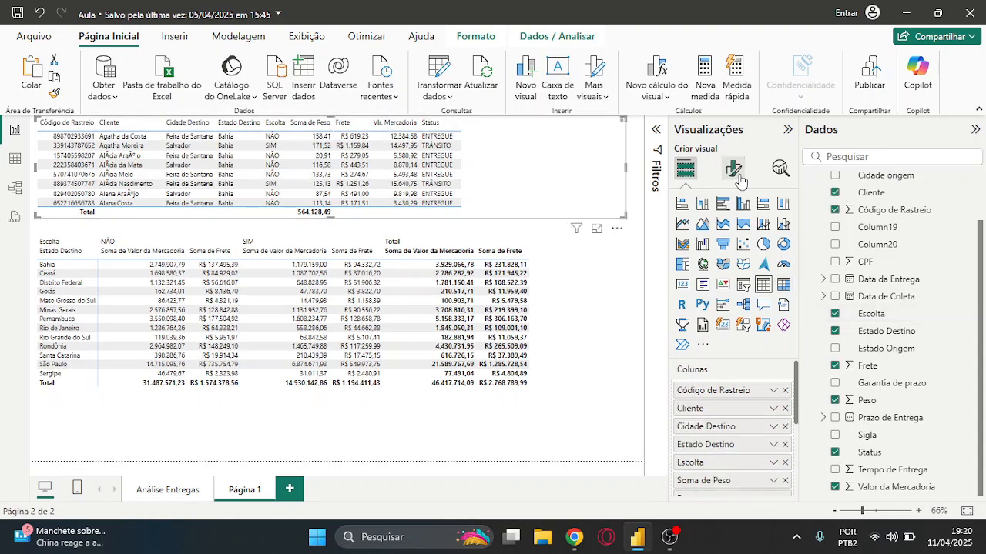
pyautogui.click(739, 180)
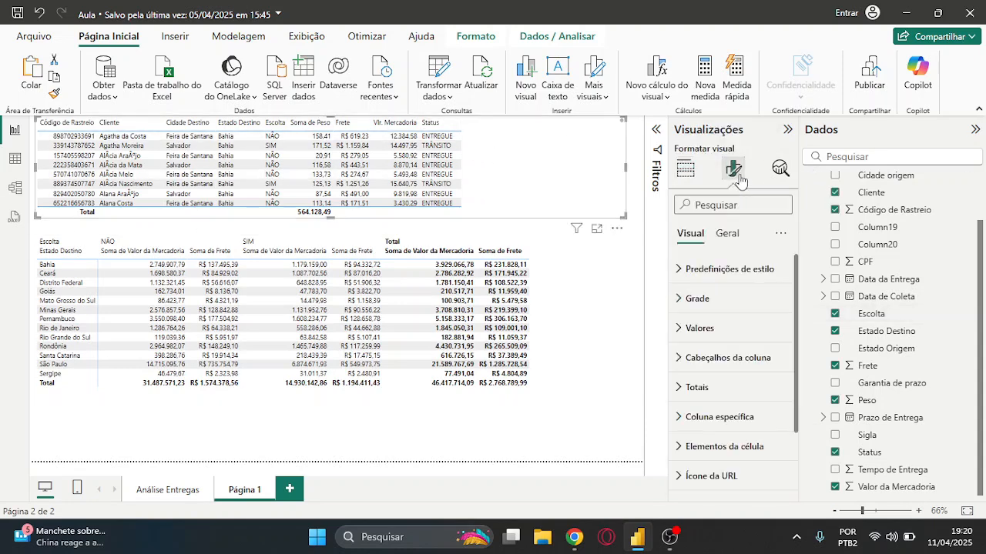
pyautogui.scroll(-2, 744, 381)
pyautogui.scroll(2, 743, 381)
pyautogui.click(694, 271)
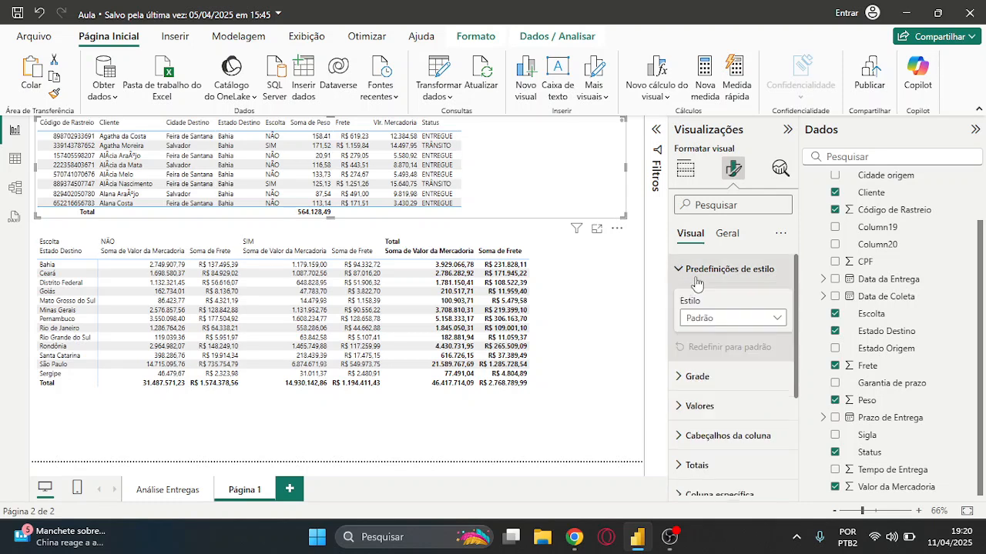
pyautogui.click(736, 322)
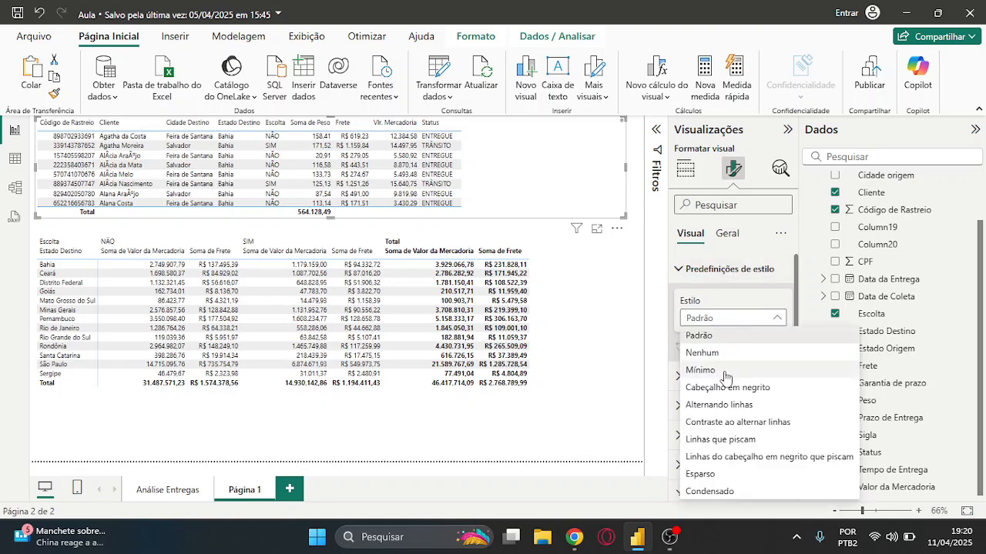
pyautogui.click(724, 375)
pyautogui.click(735, 319)
pyautogui.click(743, 388)
# Try the Contraste ao alternar linhas, Linhas do cabeçalho em negrito que piscam, Esparso and Condensado style presets on the delivery table
pyautogui.click(741, 322)
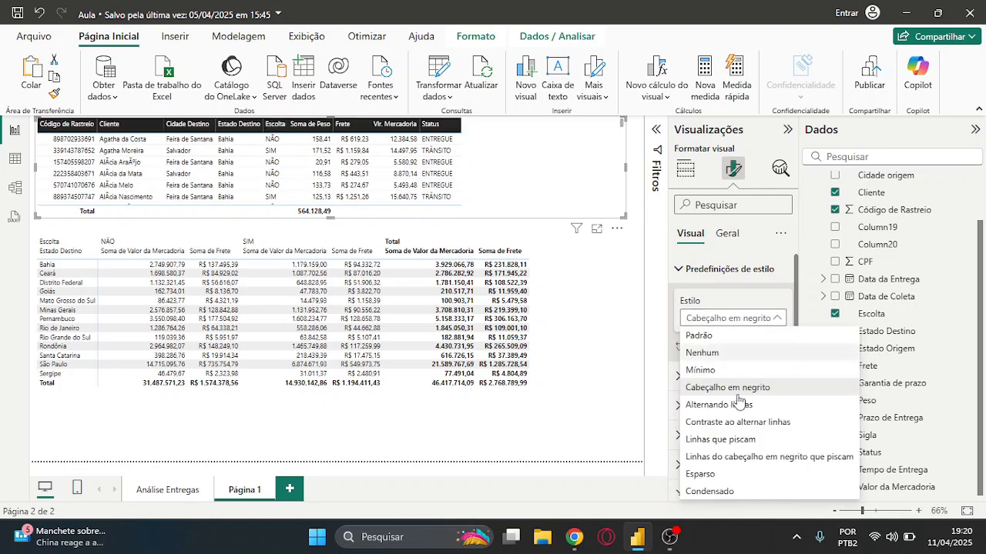
pyautogui.click(740, 422)
pyautogui.click(735, 319)
pyautogui.click(736, 456)
pyautogui.click(738, 319)
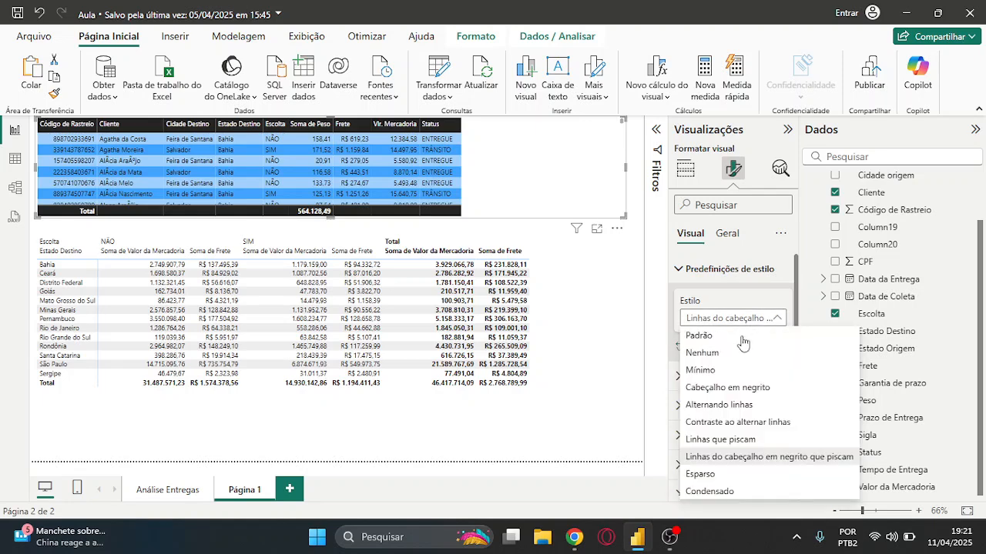
pyautogui.click(714, 466)
pyautogui.click(735, 318)
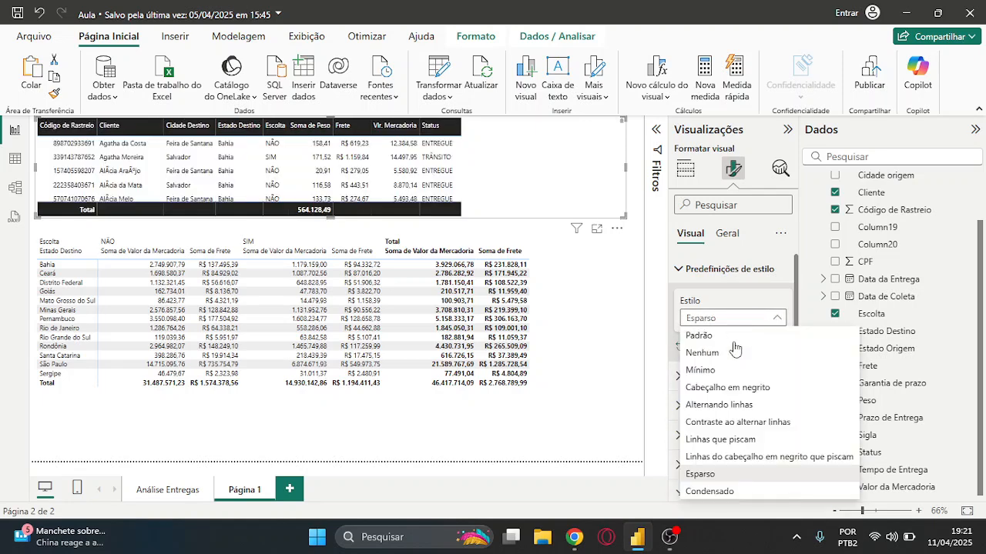
pyautogui.click(721, 499)
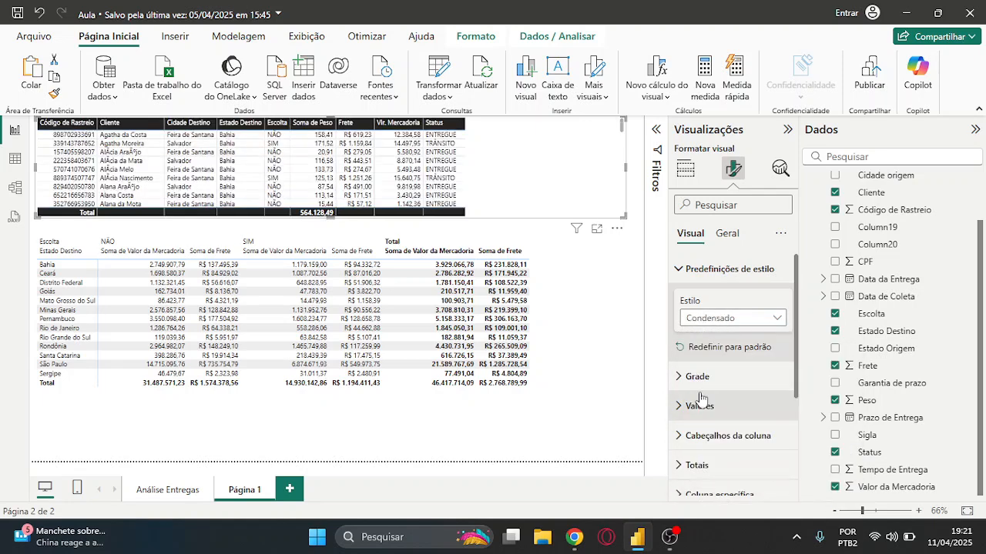
# Set the delivery table's style preset back to Padrão and collapse the style settings
pyautogui.click(741, 318)
pyautogui.click(744, 333)
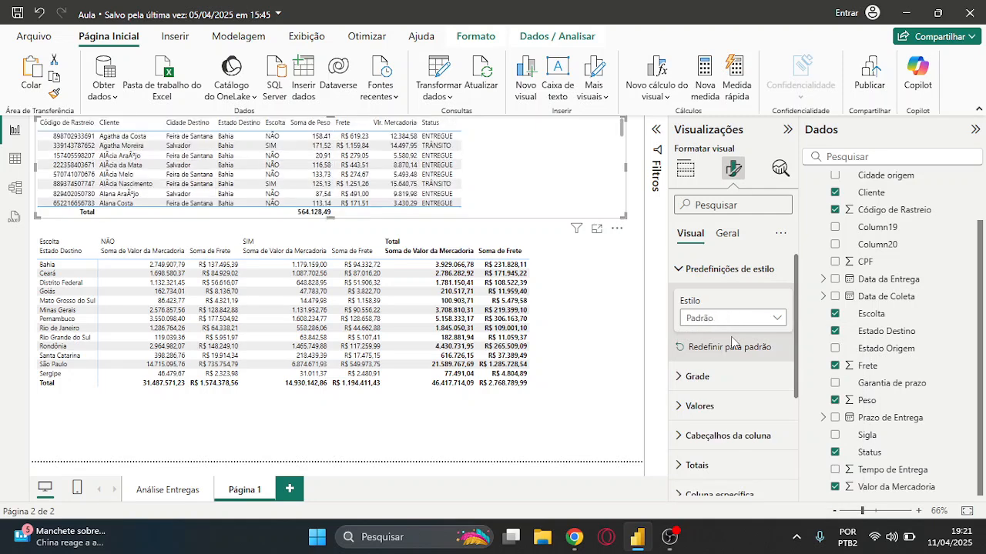
pyautogui.click(707, 271)
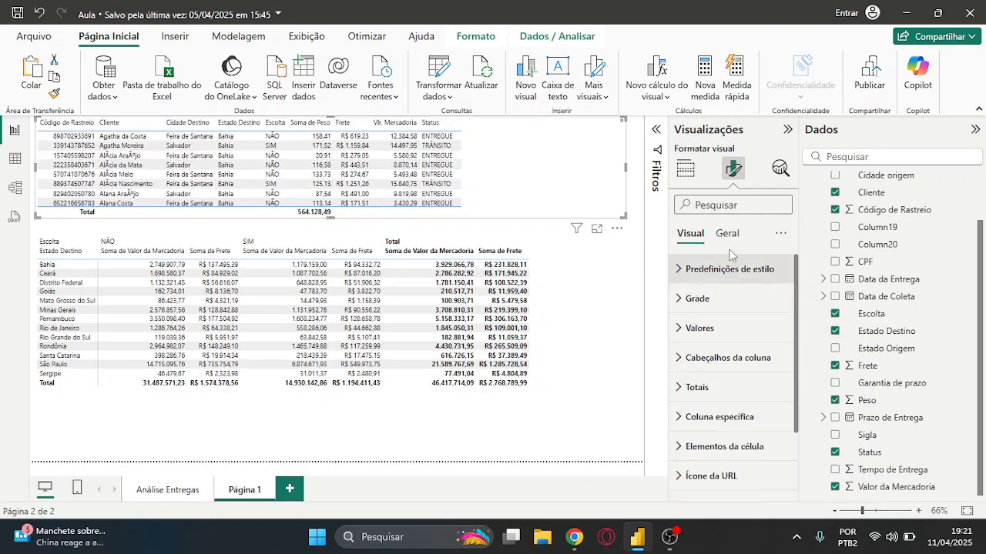
# Try red horizontal gridlines on the delivery table and vary their width, ending at 0
pyautogui.click(707, 299)
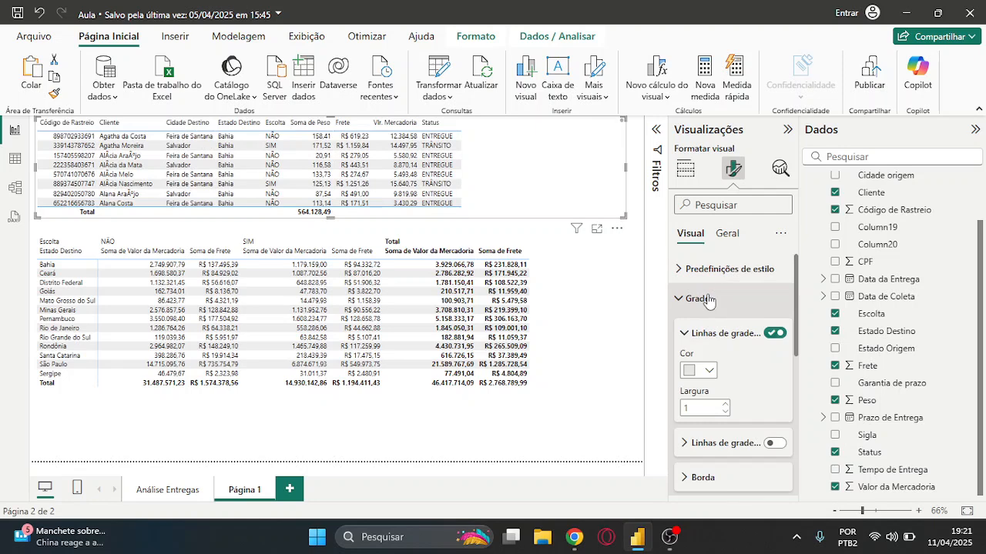
pyautogui.click(709, 374)
pyautogui.click(883, 146)
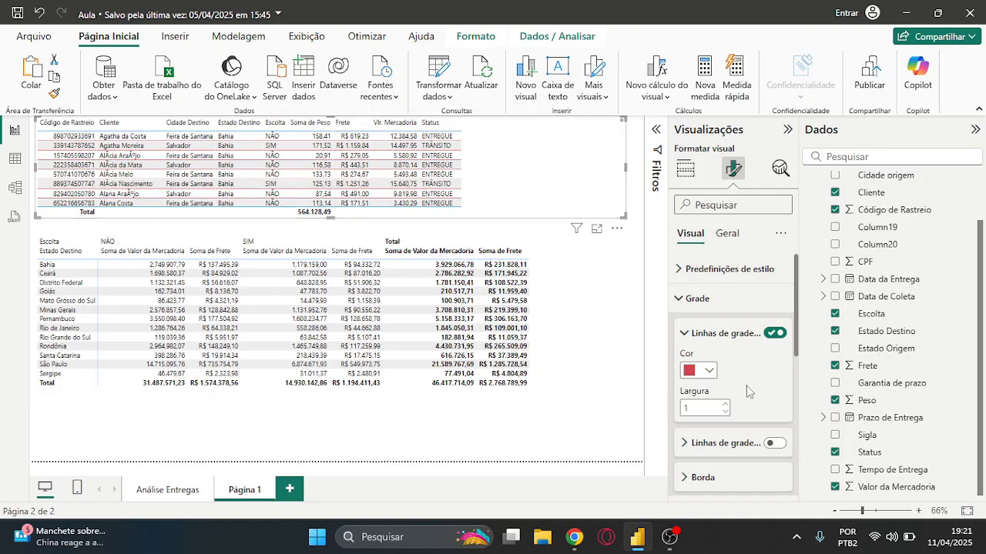
pyautogui.click(726, 405)
pyautogui.click(724, 413)
pyautogui.click(725, 413)
pyautogui.click(725, 413)
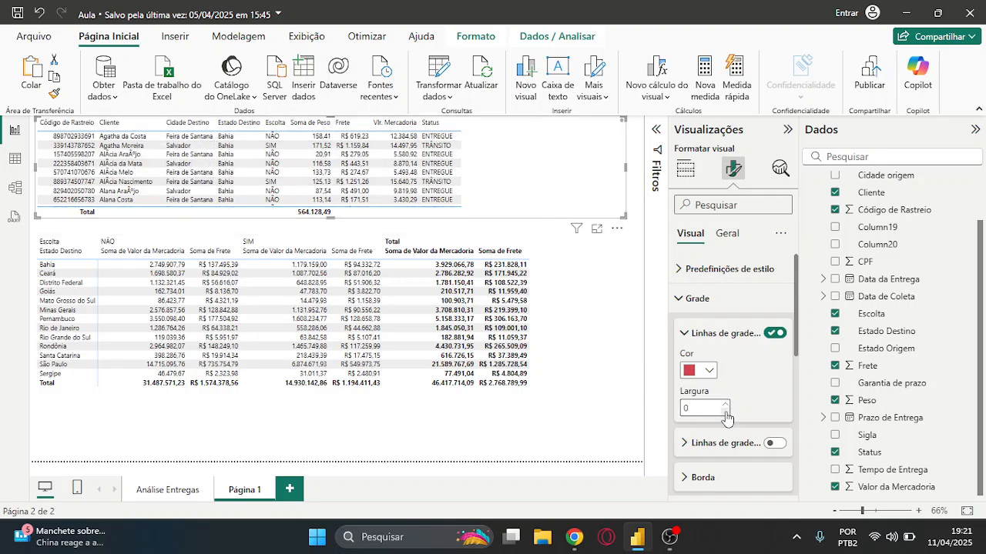
# Set the delivery table's horizontal gridlines to width 1, trying black before choosing dark grey as their colour
pyautogui.click(709, 369)
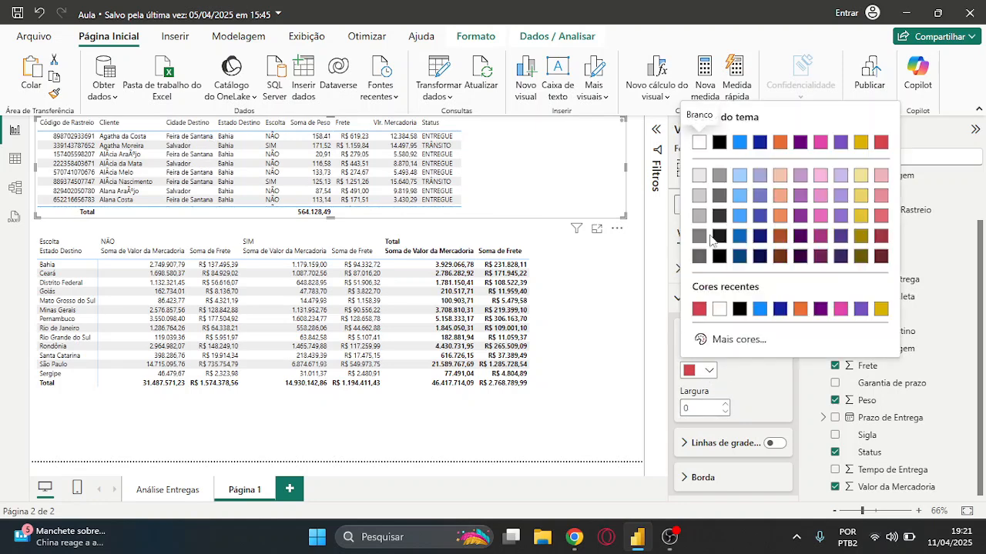
pyautogui.click(719, 150)
pyautogui.click(725, 405)
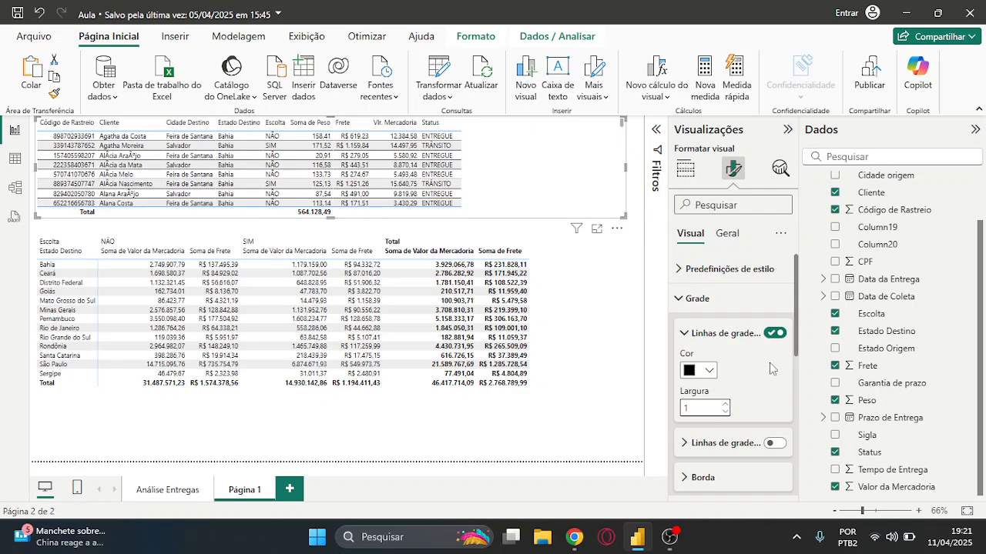
pyautogui.click(706, 373)
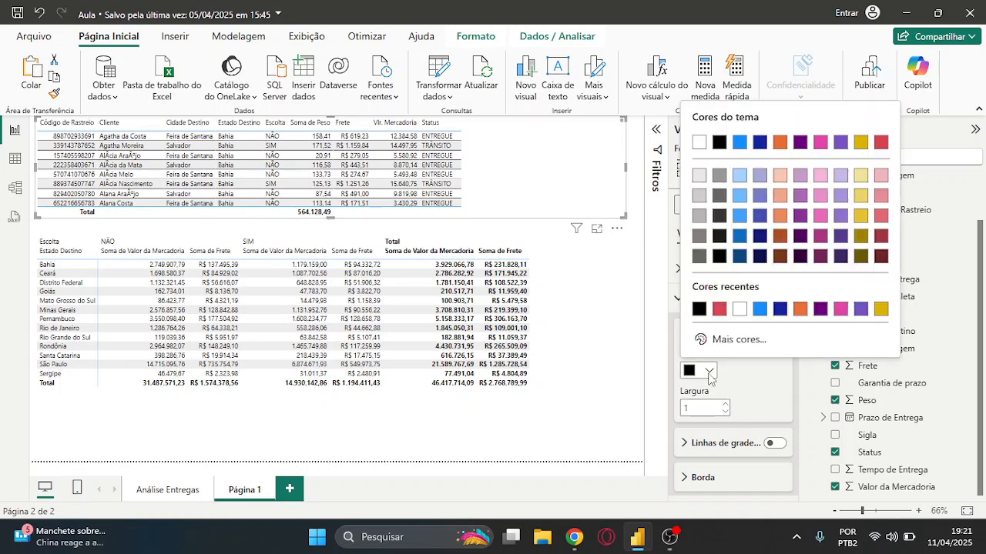
pyautogui.click(697, 259)
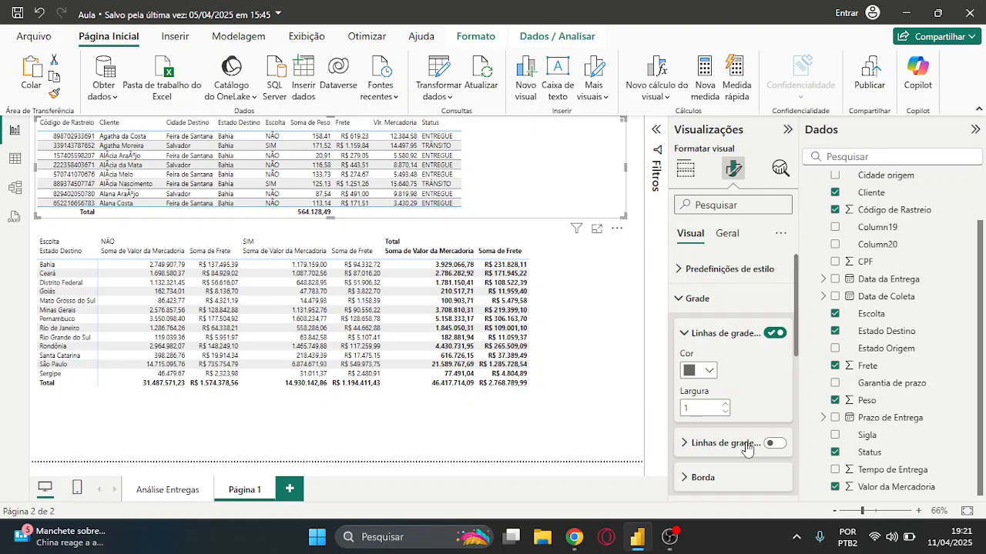
# Turn on the delivery table's vertical gridlines, collapse the data pane and set the vertical line width to 7
pyautogui.click(773, 447)
pyautogui.click(725, 443)
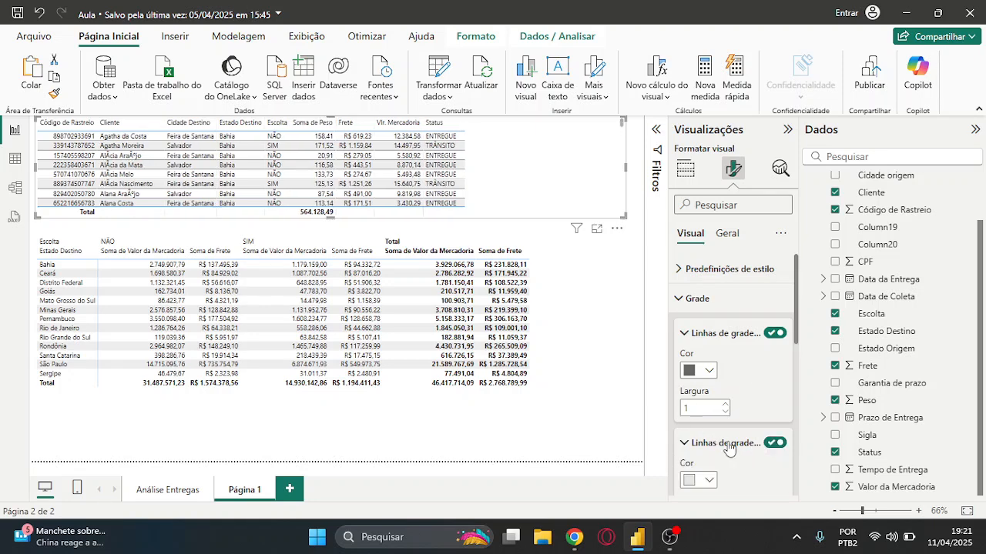
pyautogui.scroll(-2, 728, 431)
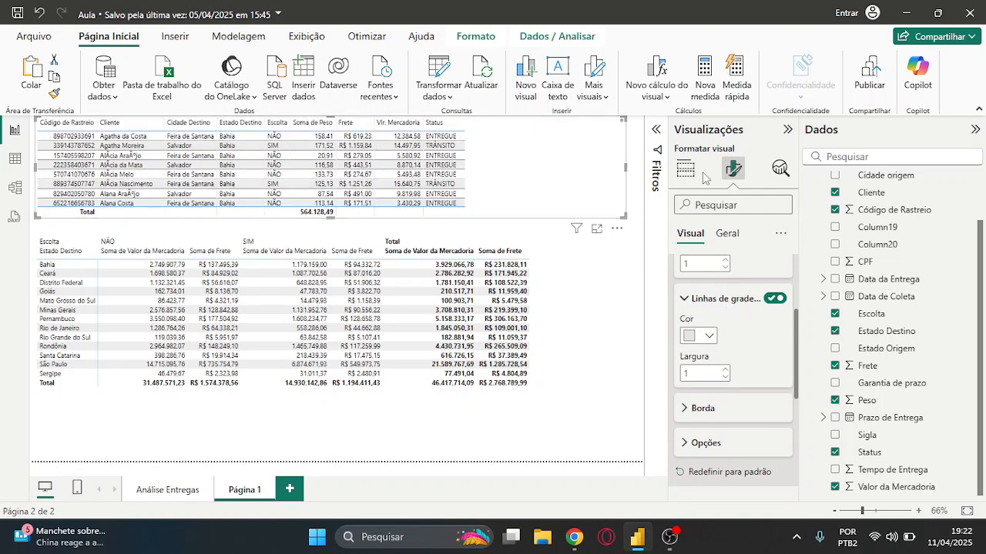
pyautogui.click(975, 129)
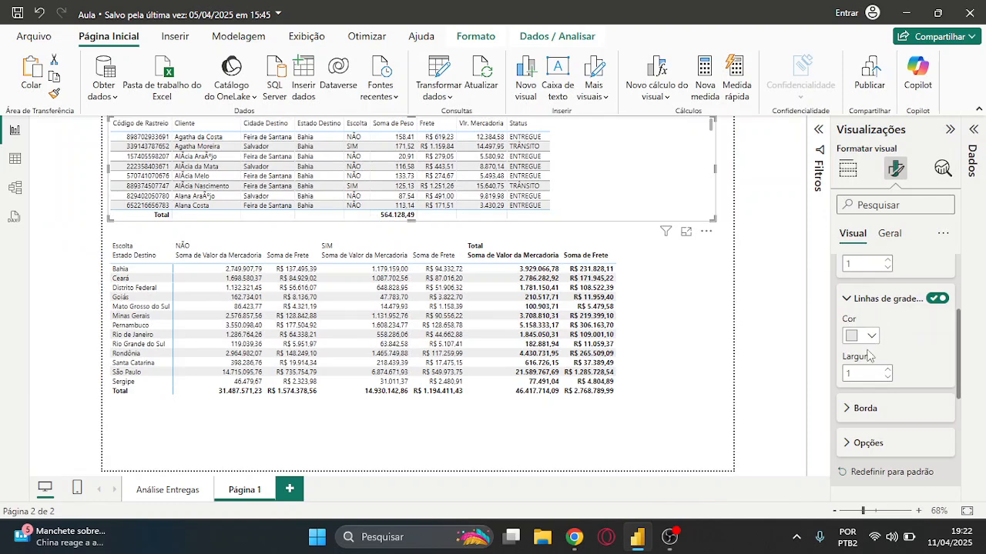
pyautogui.click(888, 370)
pyautogui.click(889, 370)
pyautogui.click(889, 370)
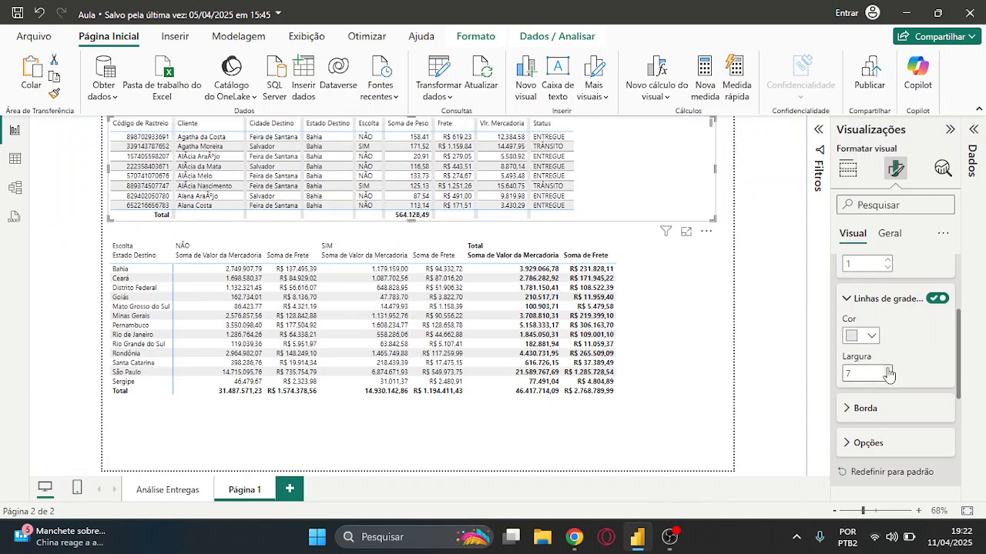
# Colour the delivery table's vertical gridlines red and reduce their width to 1
pyautogui.click(860, 336)
pyautogui.click(949, 113)
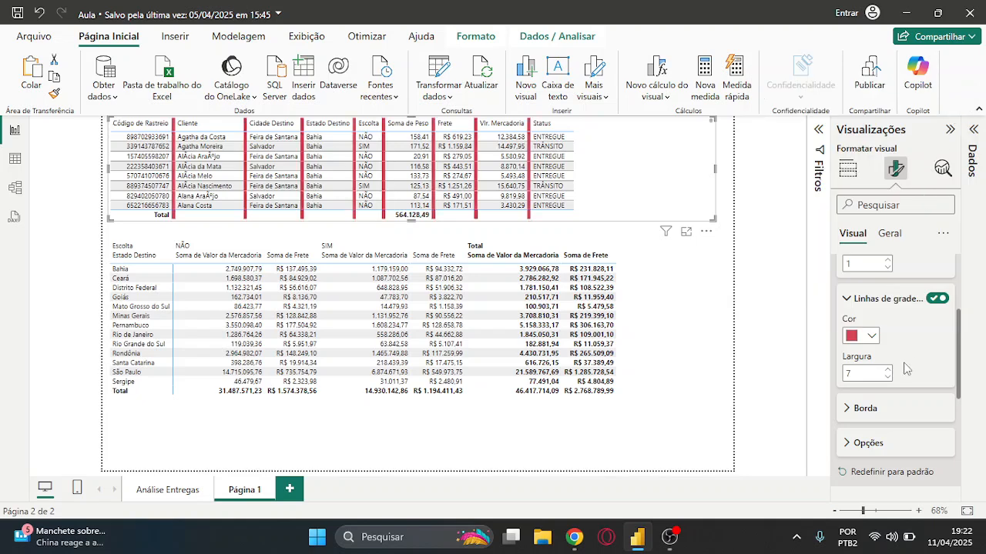
pyautogui.click(887, 380)
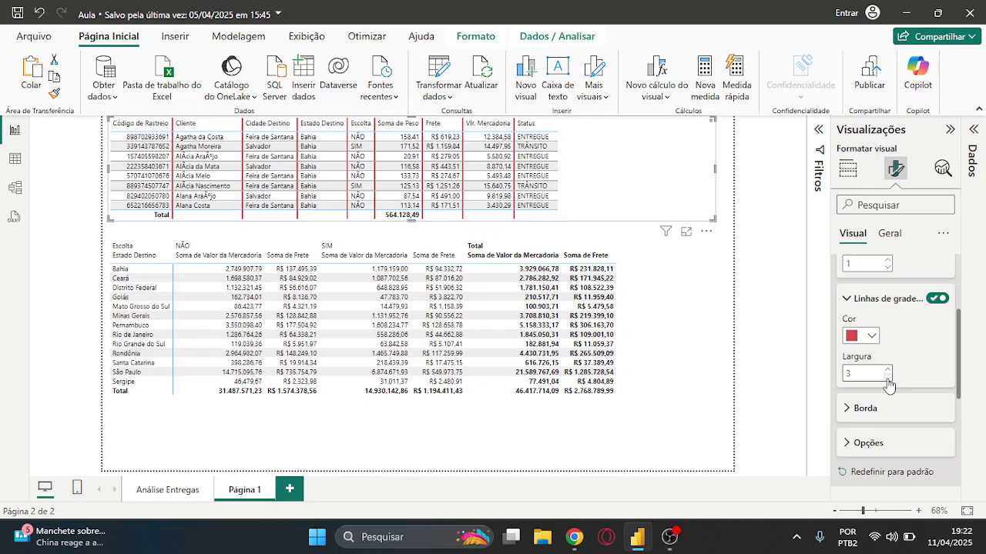
pyautogui.click(887, 377)
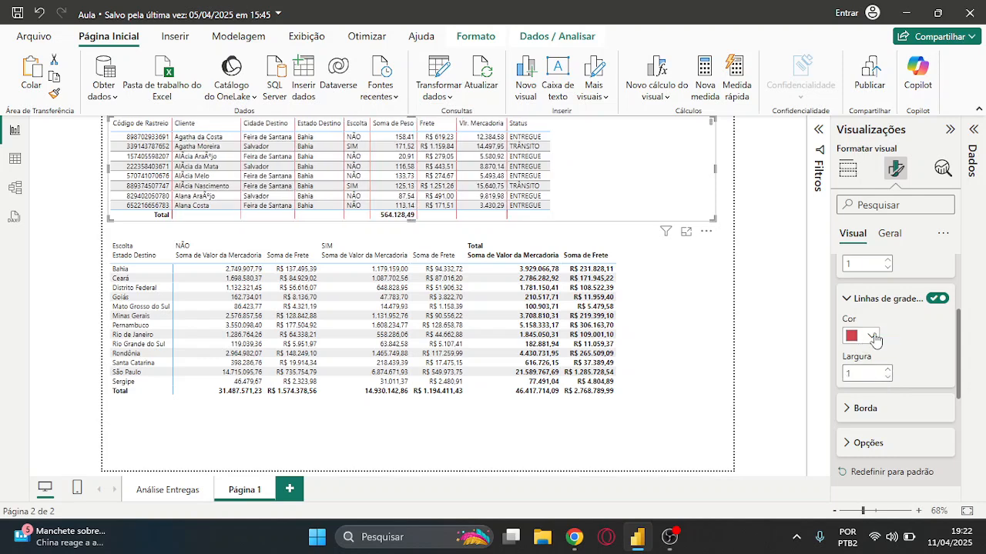
# Change the vertical gridlines to white and turn them off
pyautogui.click(874, 340)
pyautogui.click(773, 121)
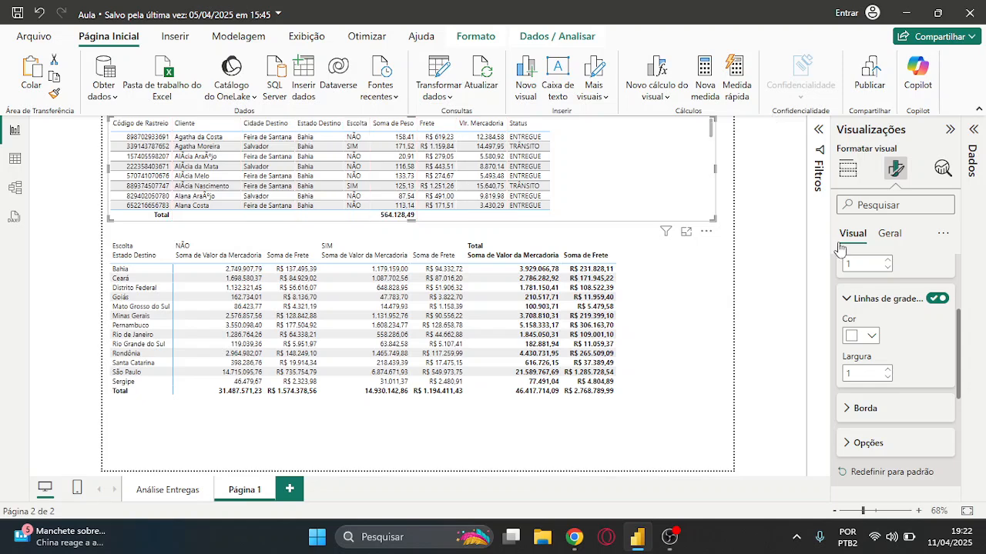
pyautogui.click(937, 301)
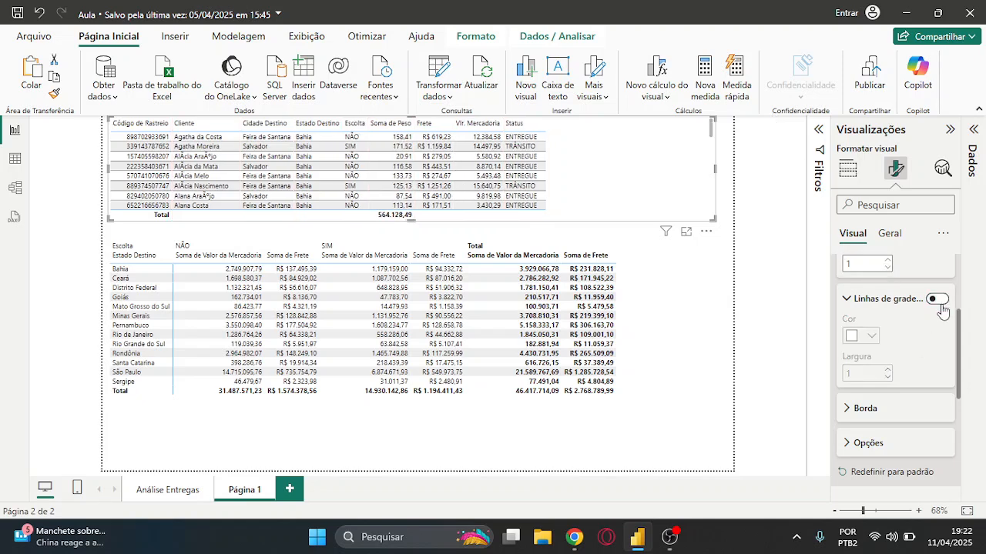
# Add a top (Superior) border with width 5 to all sections of the delivery table
pyautogui.click(865, 409)
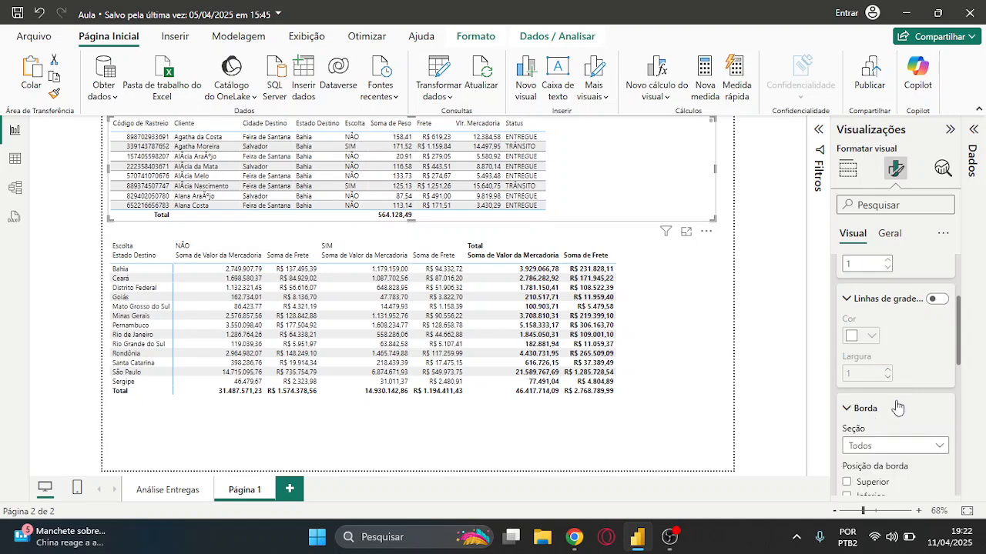
pyautogui.scroll(-2, 854, 386)
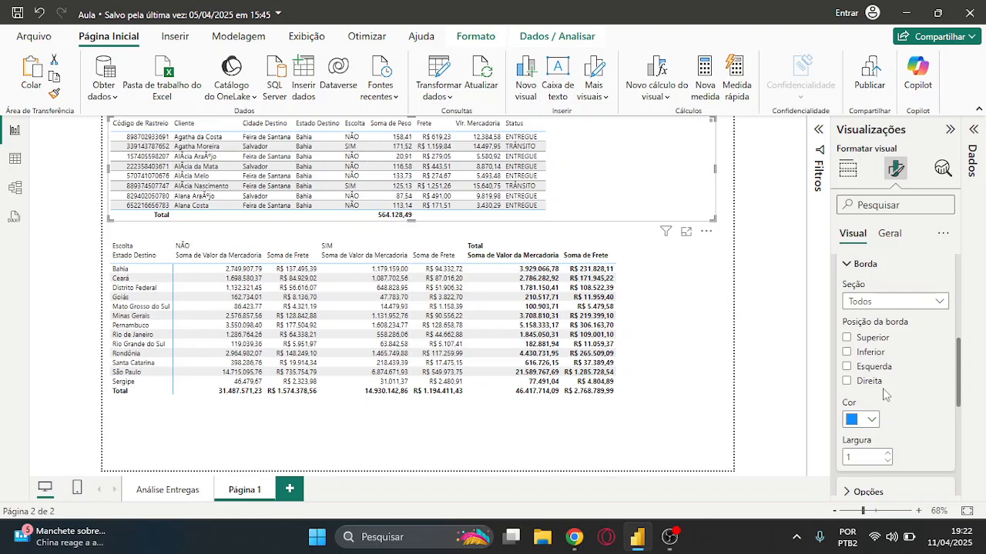
pyautogui.click(887, 454)
pyautogui.click(864, 342)
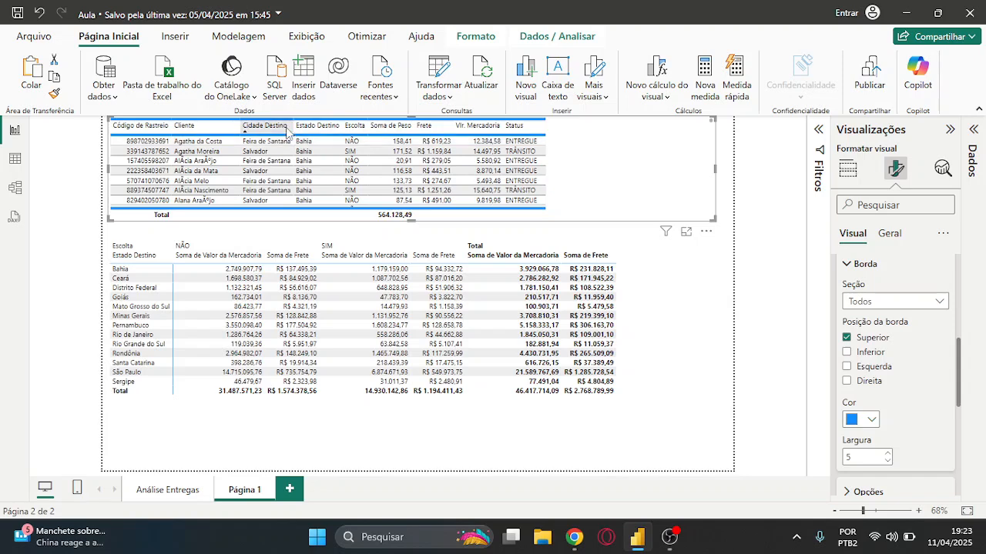
# Extend the delivery table's border to Inferior, Esquerda and Direita, toggling Superior off and on to compare
pyautogui.click(875, 356)
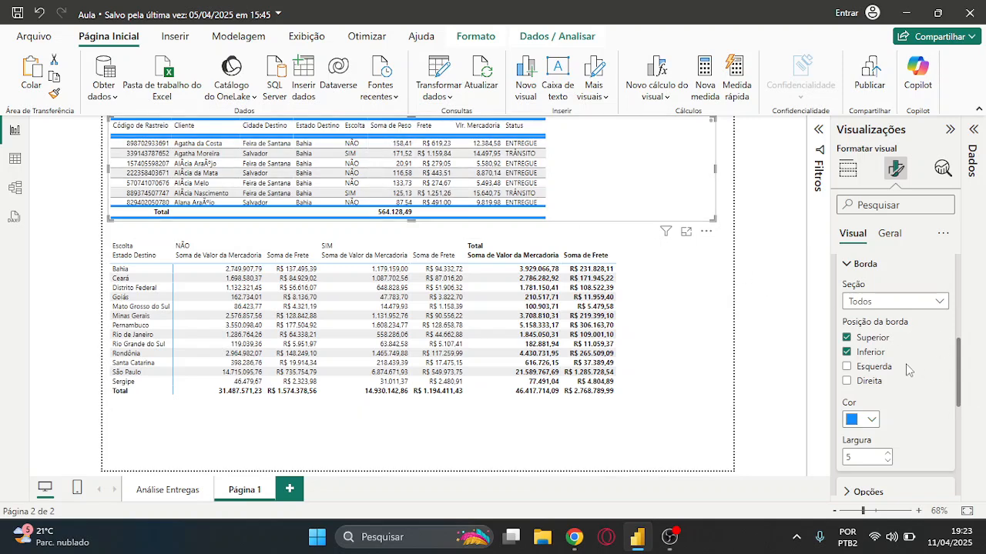
pyautogui.click(884, 340)
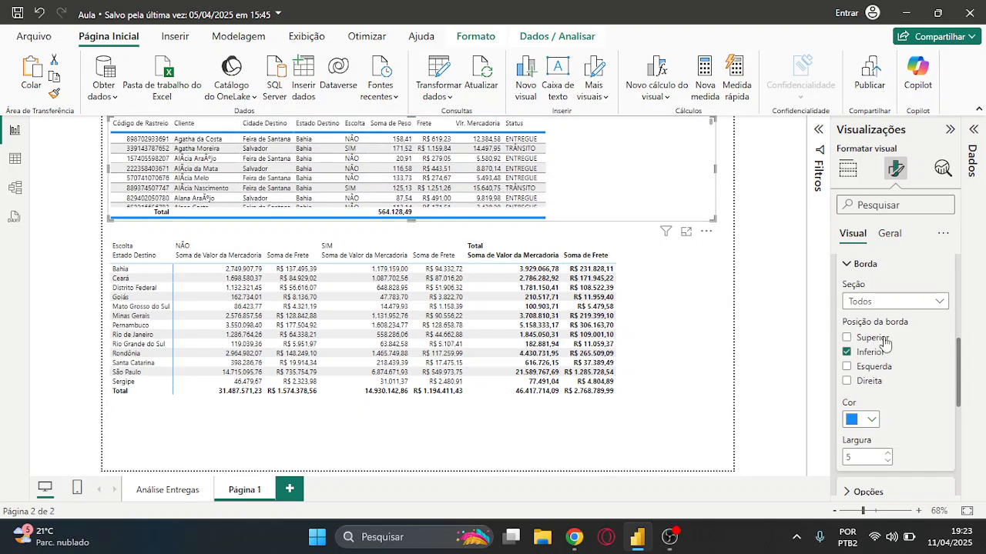
pyautogui.click(882, 340)
pyautogui.click(869, 383)
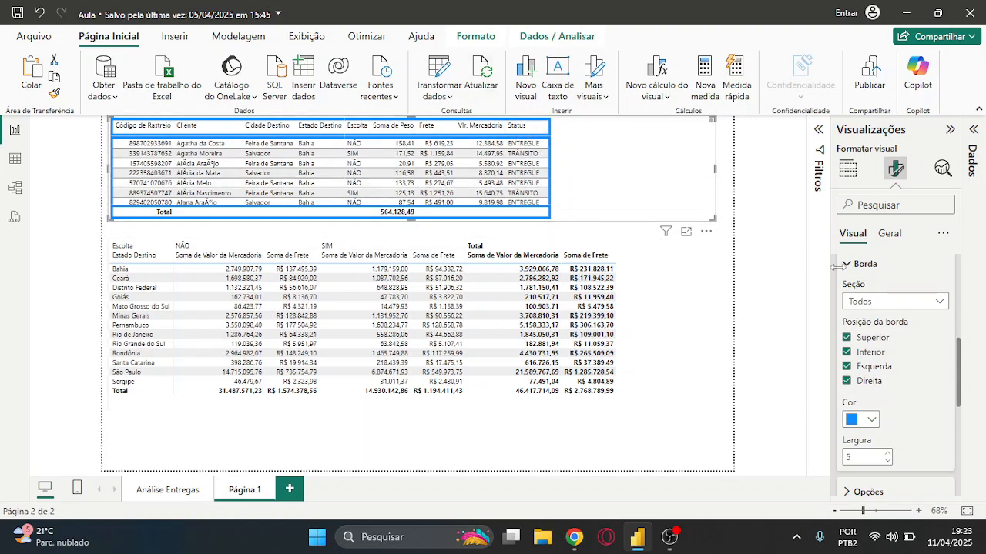
# Remove the Superior, Inferior, Esquerda and Direita borders from all sections of the delivery table
pyautogui.click(906, 307)
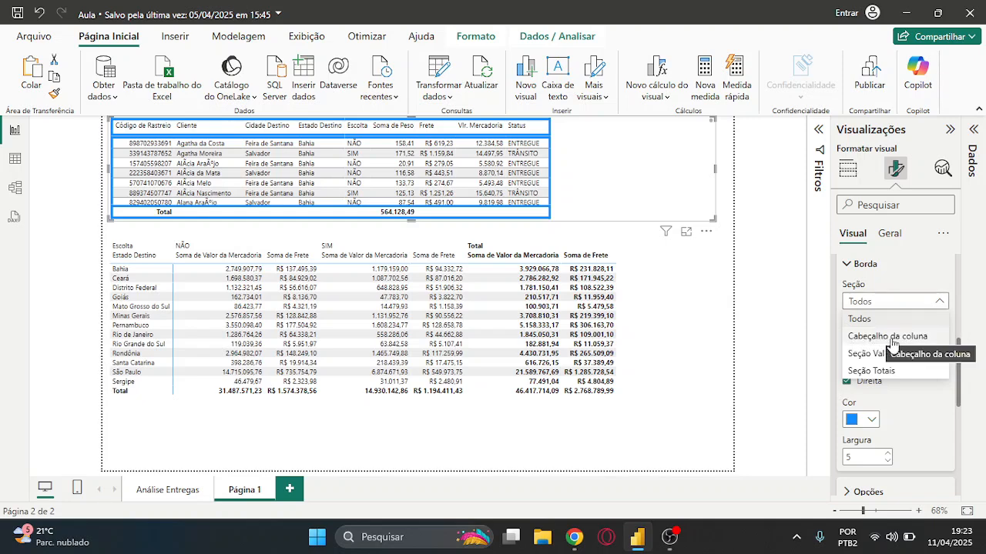
pyautogui.click(903, 411)
pyautogui.click(862, 381)
pyautogui.click(864, 365)
pyautogui.click(867, 339)
pyautogui.click(870, 353)
# Apply Superior, Inferior, Esquerda and Direita borders to the Cabeçalho da coluna section only, and check them while browsing the table's rows
pyautogui.click(893, 306)
pyautogui.click(893, 337)
pyautogui.click(868, 338)
pyautogui.click(869, 353)
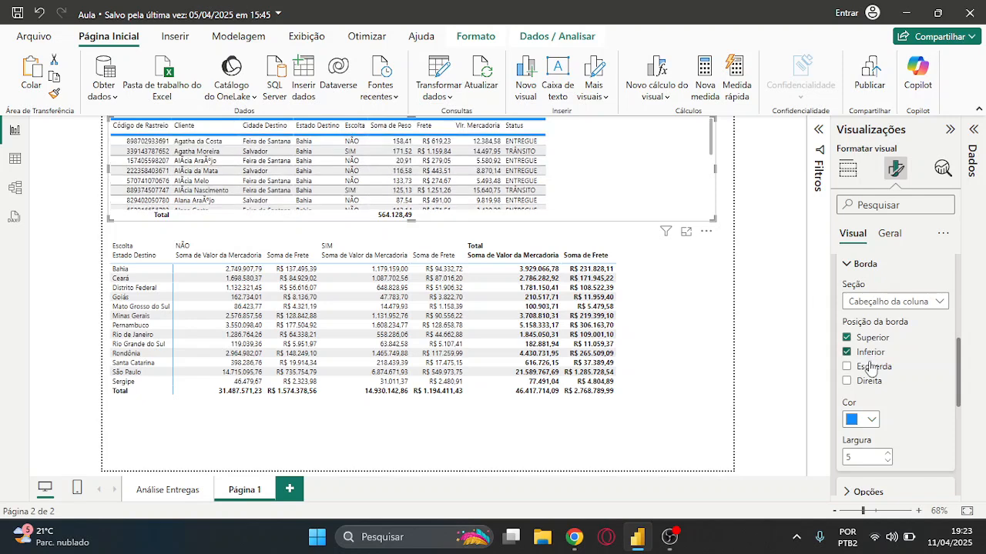
pyautogui.click(869, 368)
pyautogui.click(870, 369)
pyautogui.click(869, 382)
pyautogui.click(864, 370)
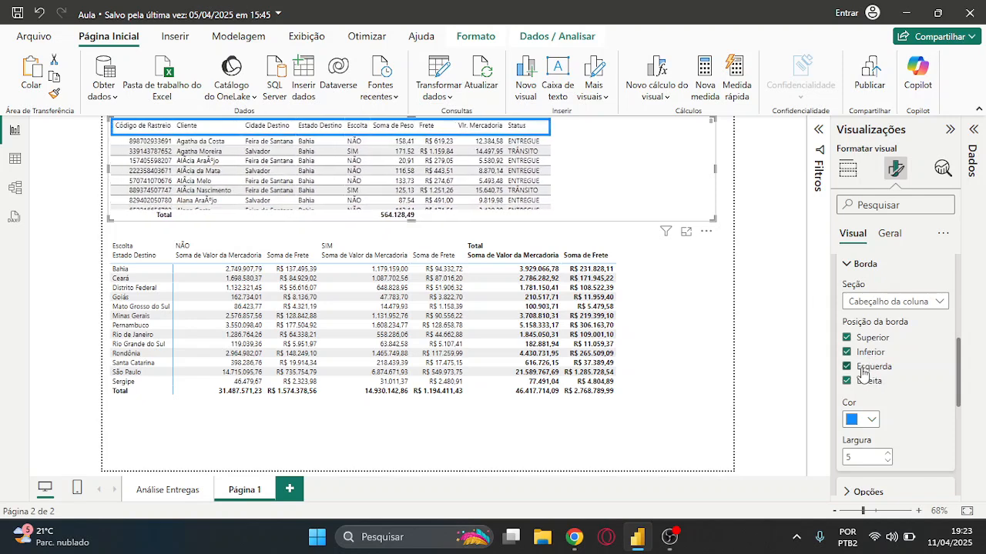
pyautogui.scroll(-15, 508, 177)
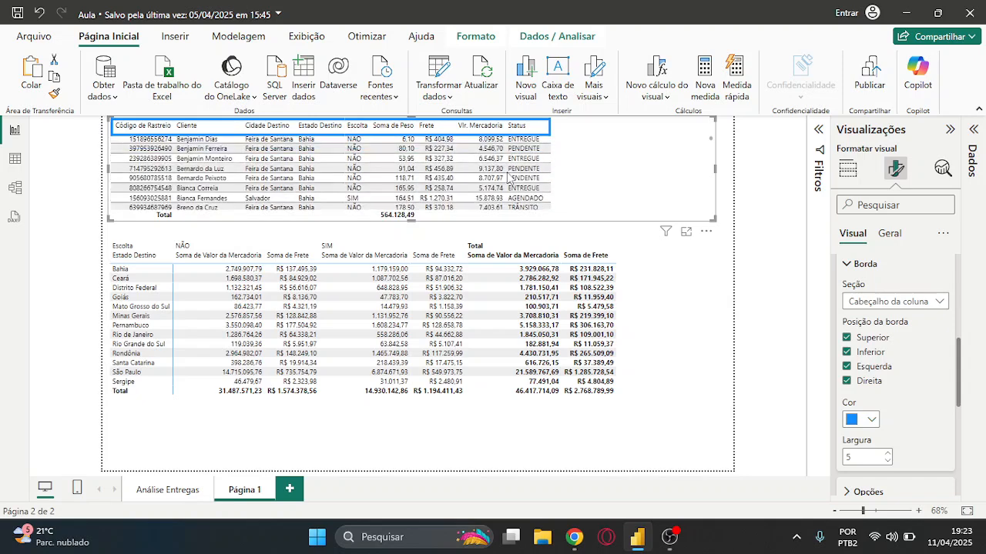
pyautogui.scroll(15, 509, 177)
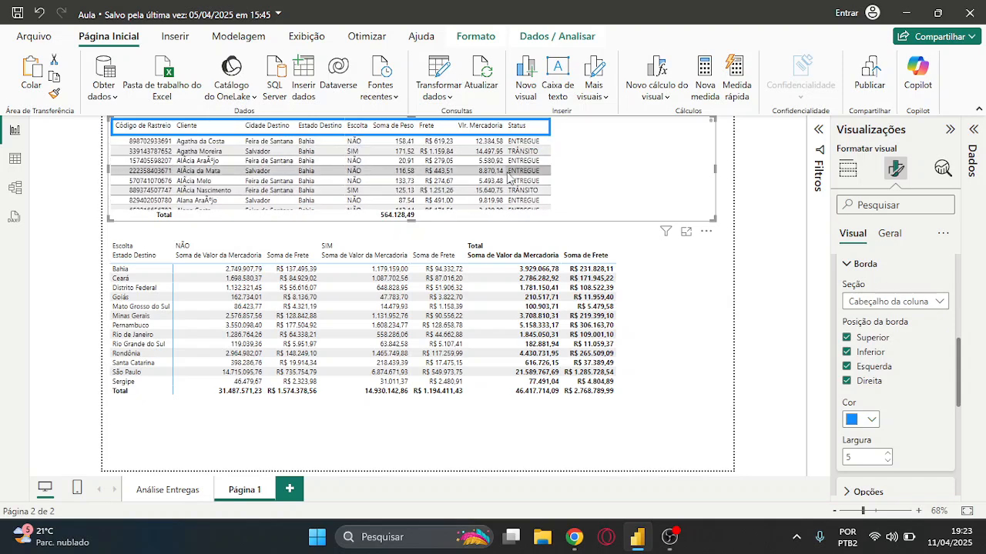
# Clear all four border positions from the delivery table's column header section
pyautogui.click(866, 381)
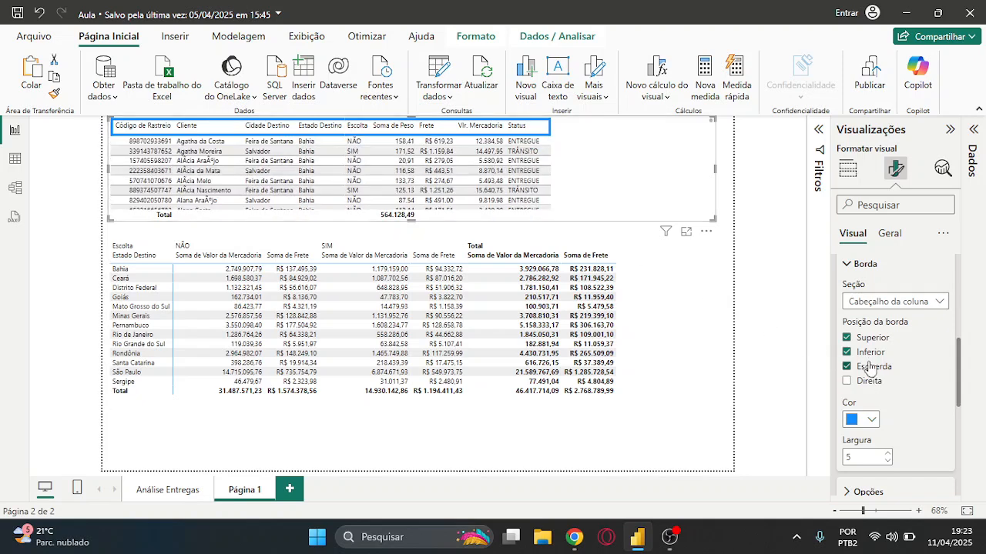
pyautogui.click(870, 367)
pyautogui.click(871, 351)
pyautogui.click(873, 339)
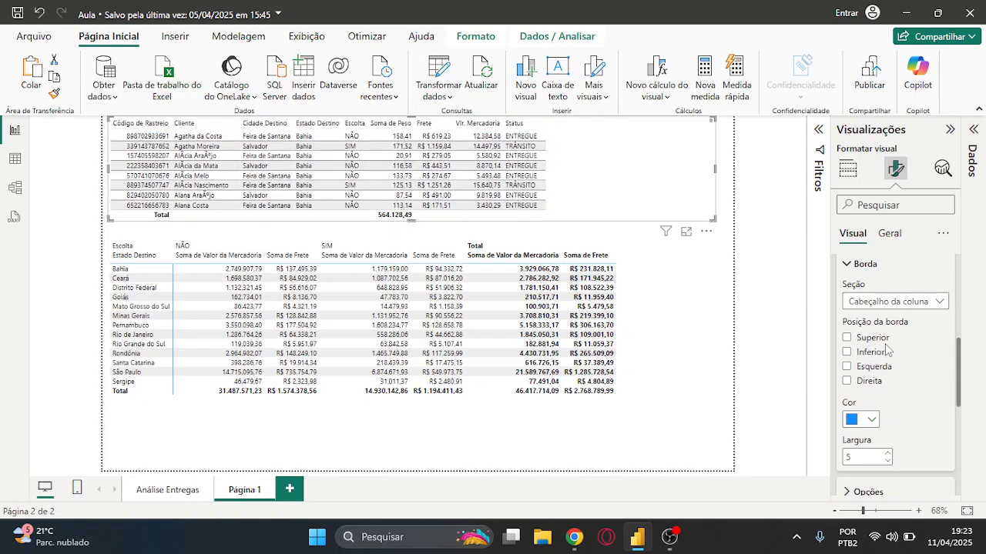
# Try row padding values of 12 and 3 in the delivery table's grid options, browsing the rows to compare
pyautogui.click(849, 266)
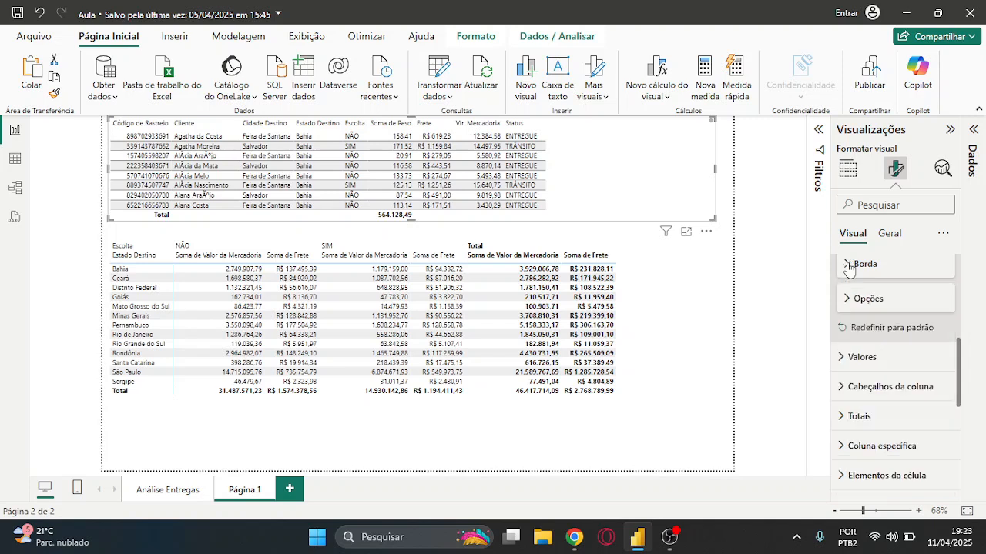
pyautogui.click(870, 311)
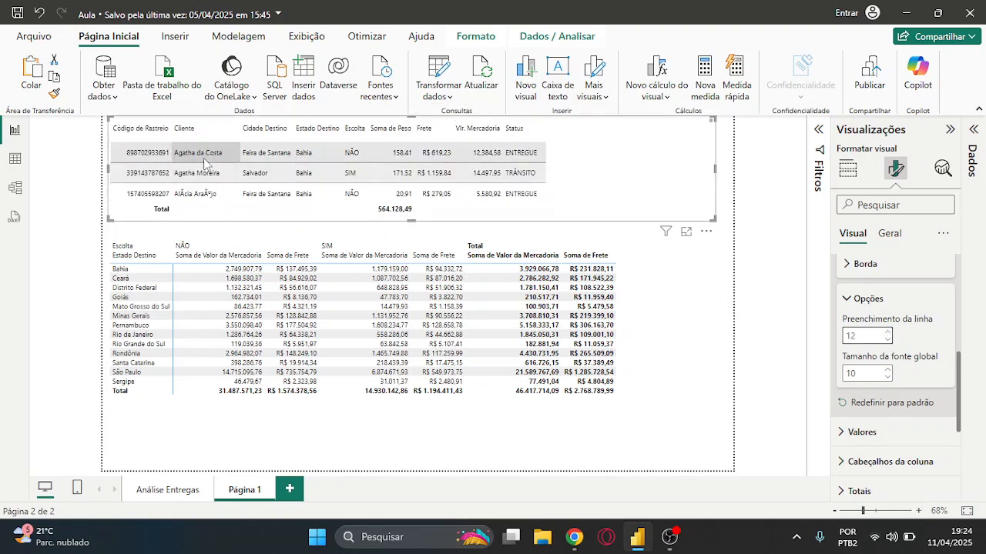
pyautogui.scroll(-5, 239, 174)
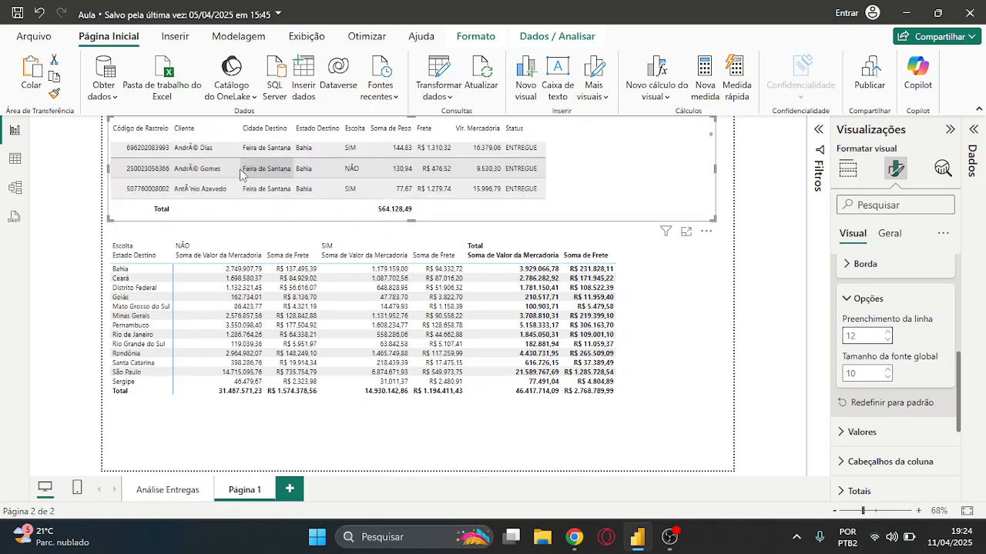
pyautogui.scroll(5, 239, 174)
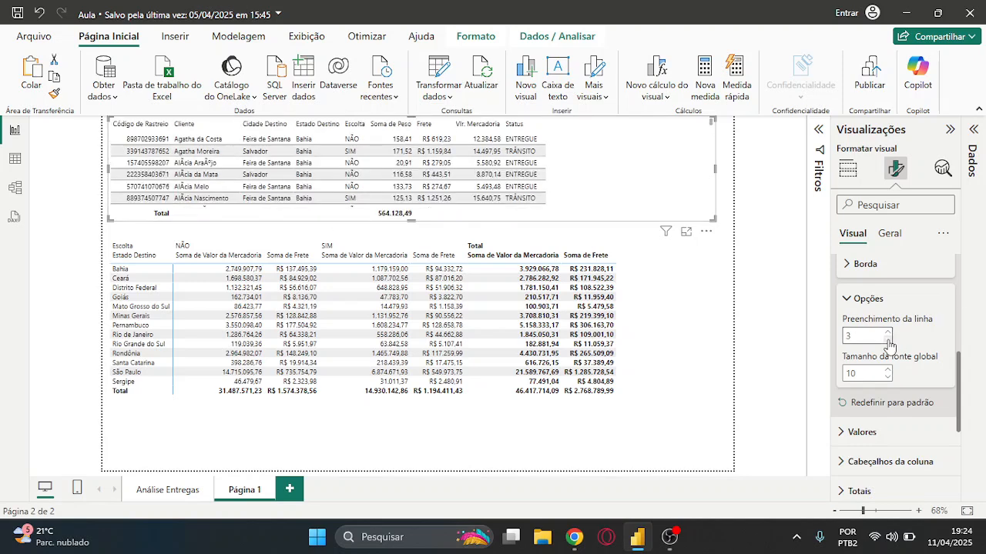
# Try a larger global font size, return it to 10, and set the row padding to 1
pyautogui.click(886, 371)
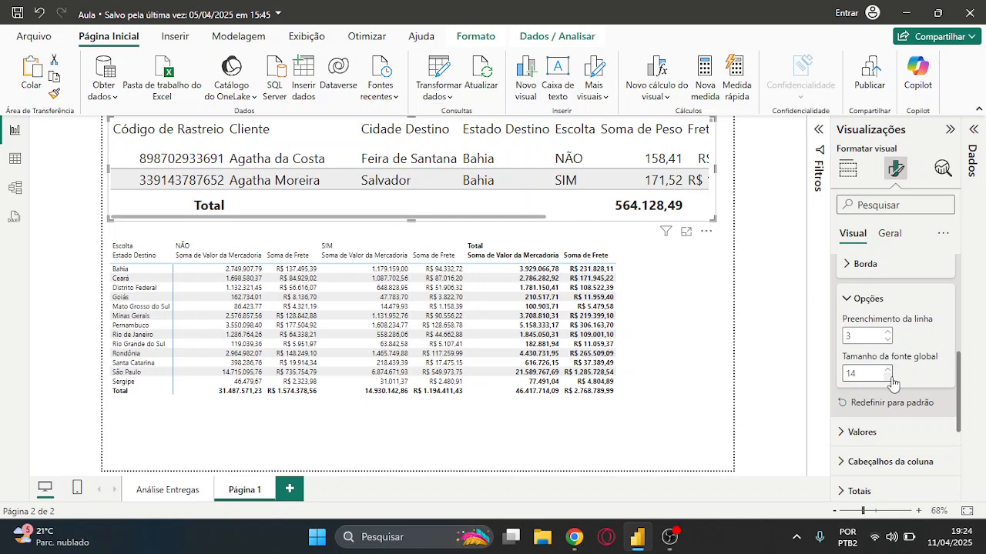
pyautogui.click(889, 377)
pyautogui.click(888, 378)
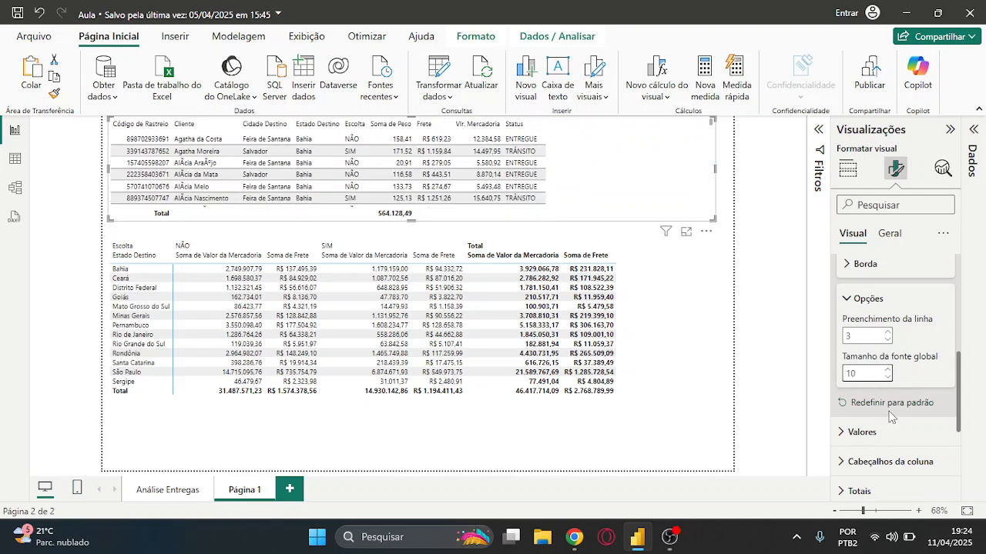
pyautogui.click(887, 339)
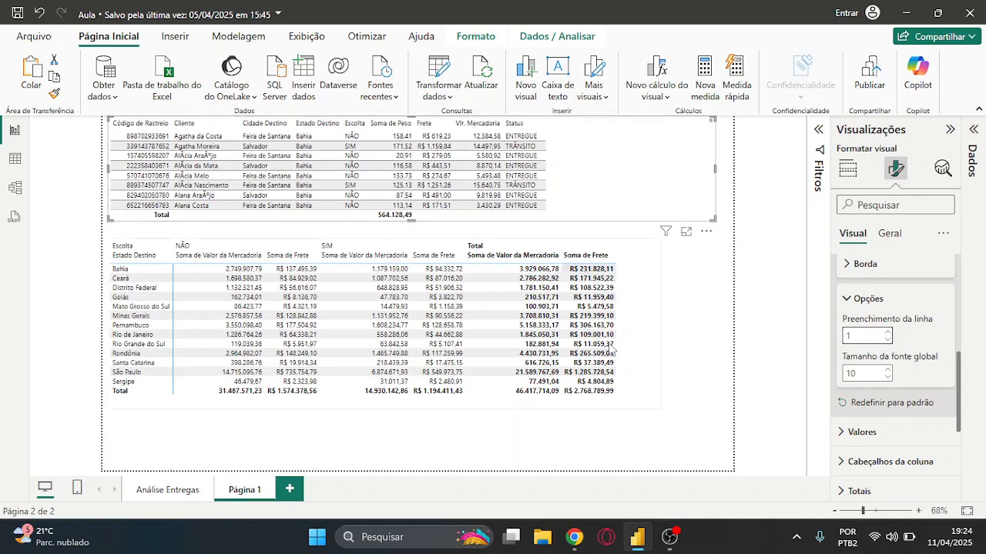
# Collapse the delivery table's Grade settings and open its Valores settings
pyautogui.scroll(5, 896, 345)
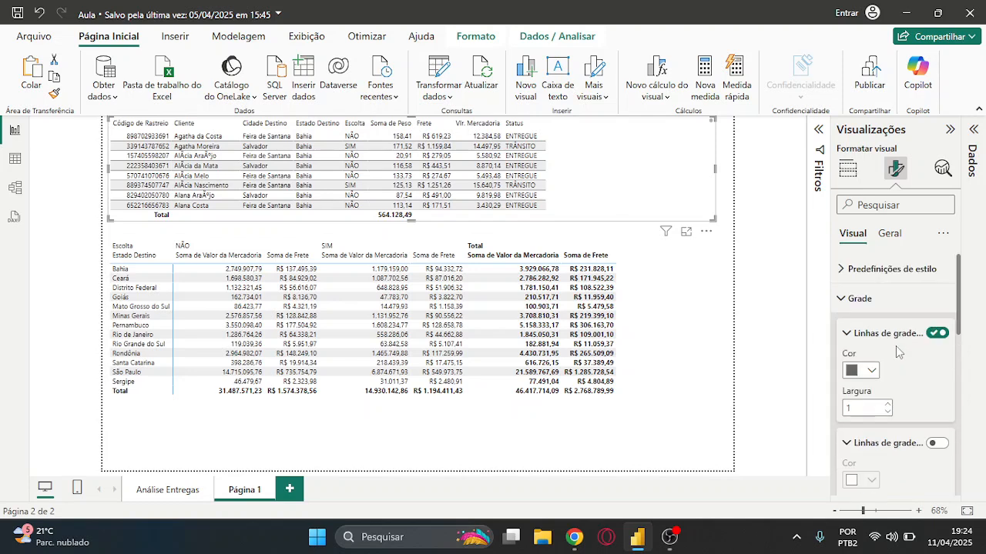
pyautogui.click(875, 299)
pyautogui.click(880, 327)
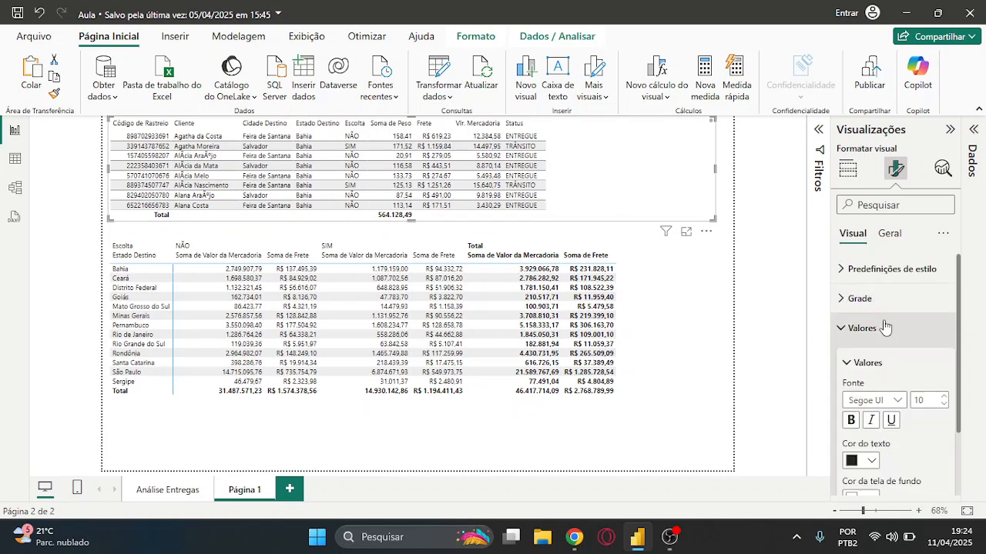
pyautogui.scroll(-3, 917, 344)
pyautogui.moveTo(958, 375); pyautogui.dragTo(966, 356)
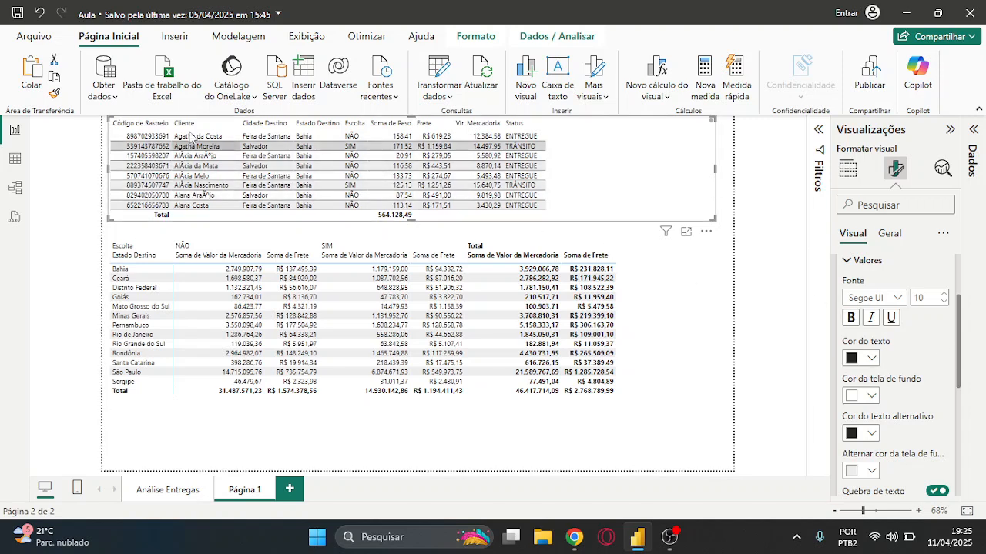
# Try bold, underline and a larger font size on the delivery table's values, and restore the plain style at size 10
pyautogui.click(852, 319)
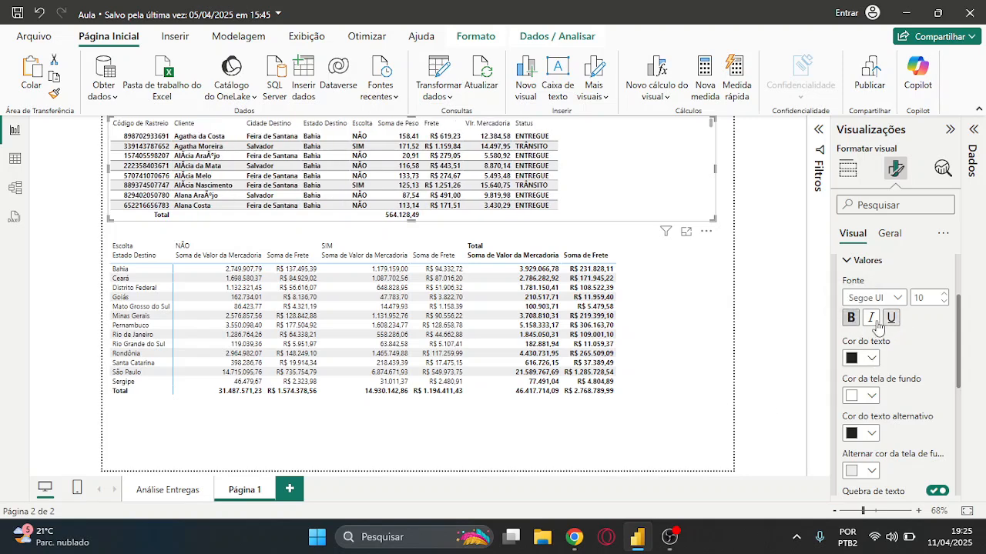
pyautogui.click(945, 295)
pyautogui.click(945, 295)
pyautogui.click(945, 295)
pyautogui.click(945, 295)
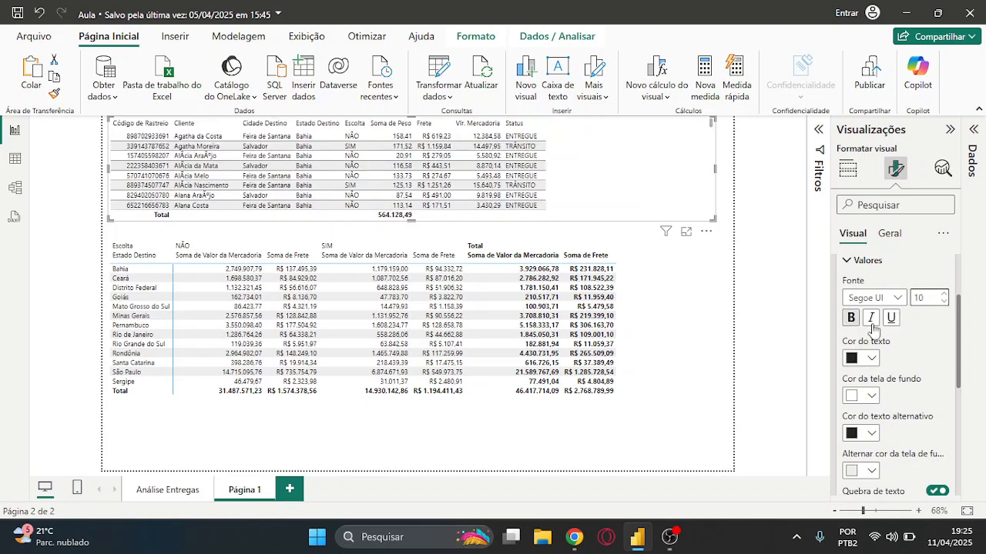
# Set the delivery table's value text colour to white and its background colour to dark navy blue
pyautogui.moveTo(960, 344); pyautogui.dragTo(963, 358)
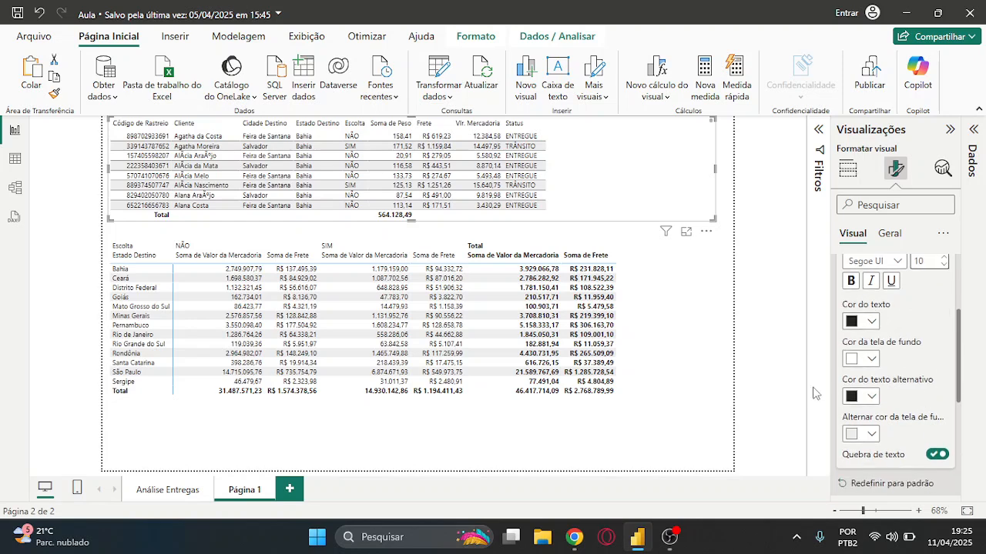
pyautogui.click(871, 322)
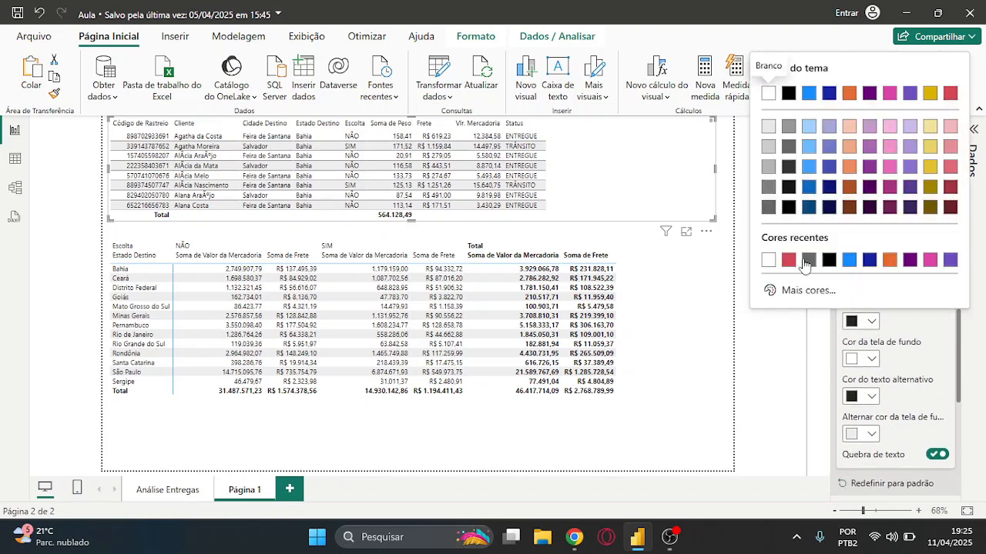
pyautogui.click(766, 95)
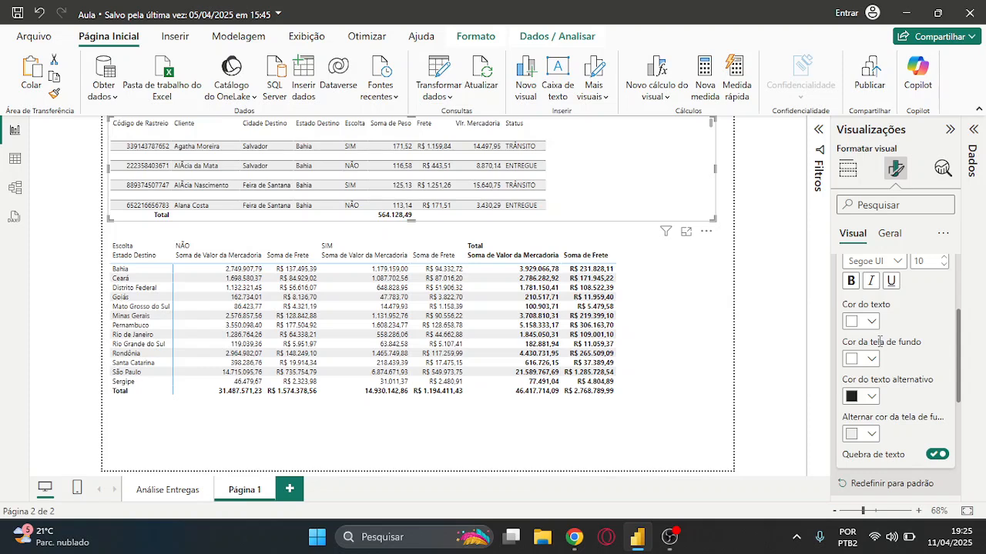
pyautogui.click(871, 358)
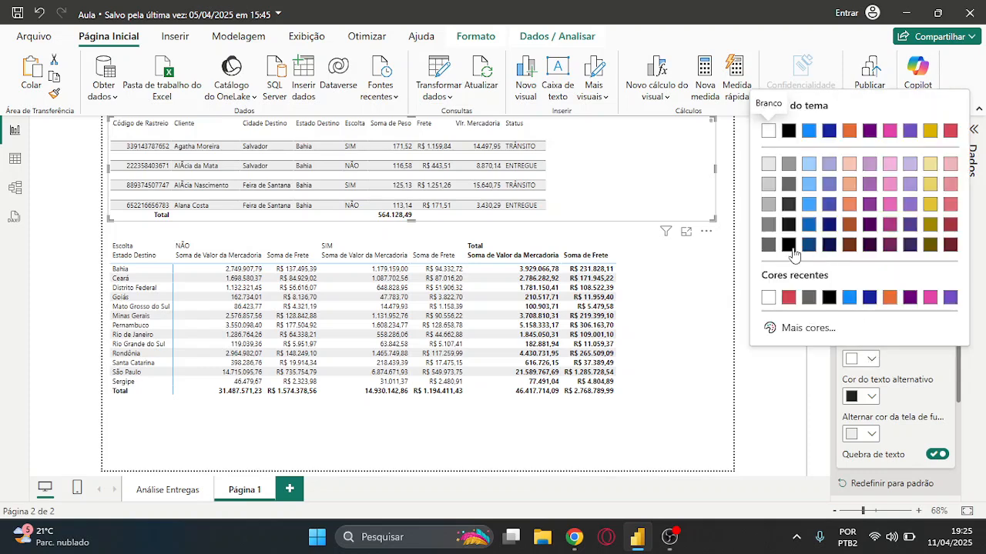
pyautogui.click(828, 245)
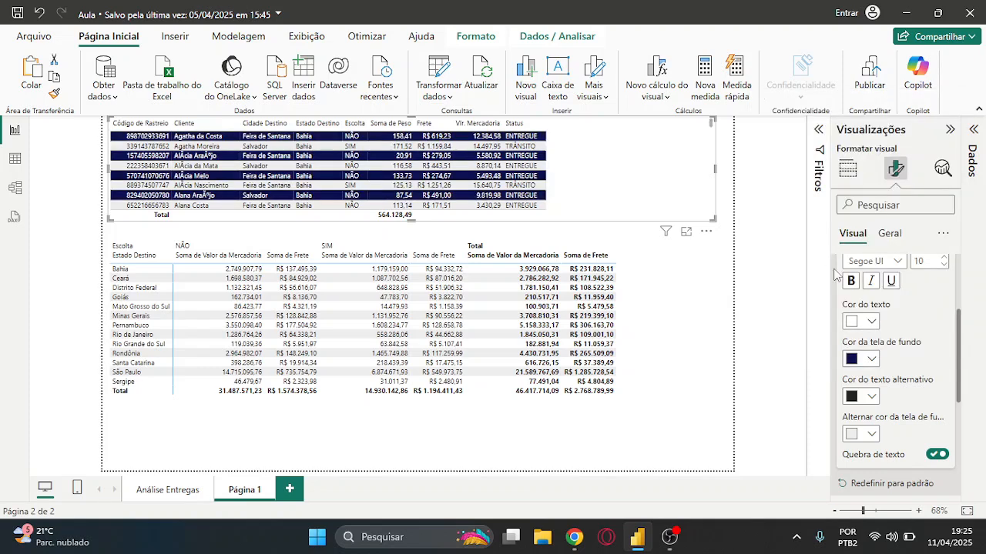
# Set the alternate rows' text to black and their background to light grey, after trying a light lavender-blue background
pyautogui.click(873, 397)
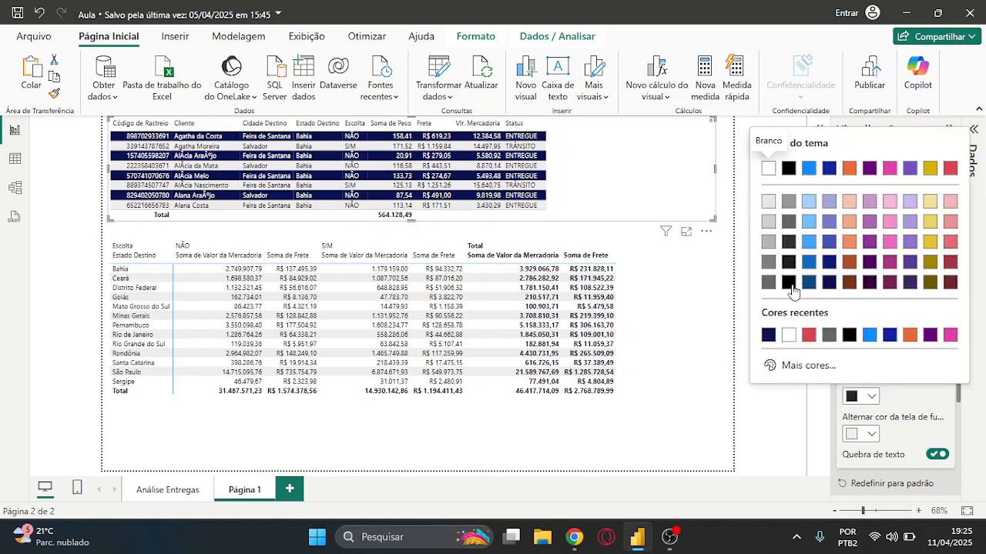
pyautogui.click(789, 285)
pyautogui.click(872, 434)
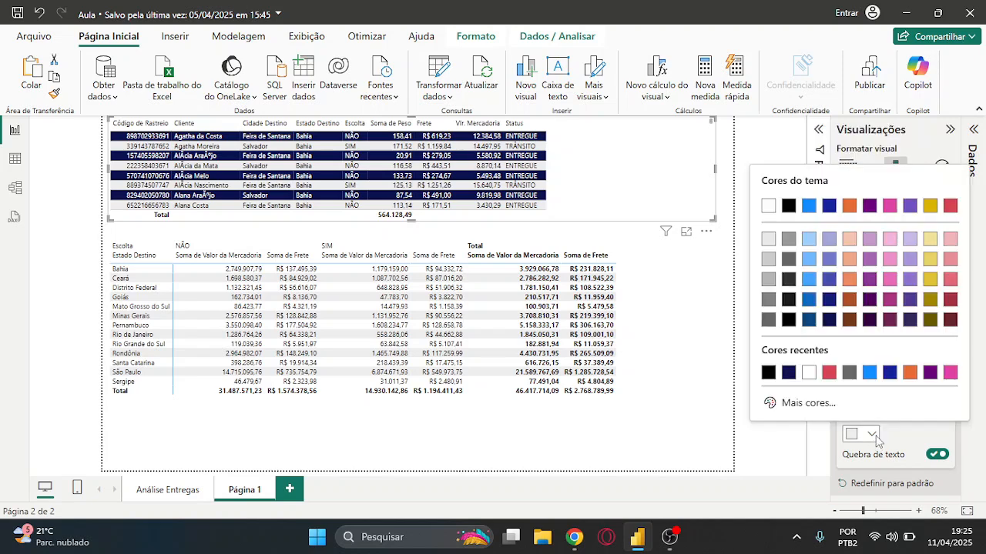
pyautogui.click(829, 239)
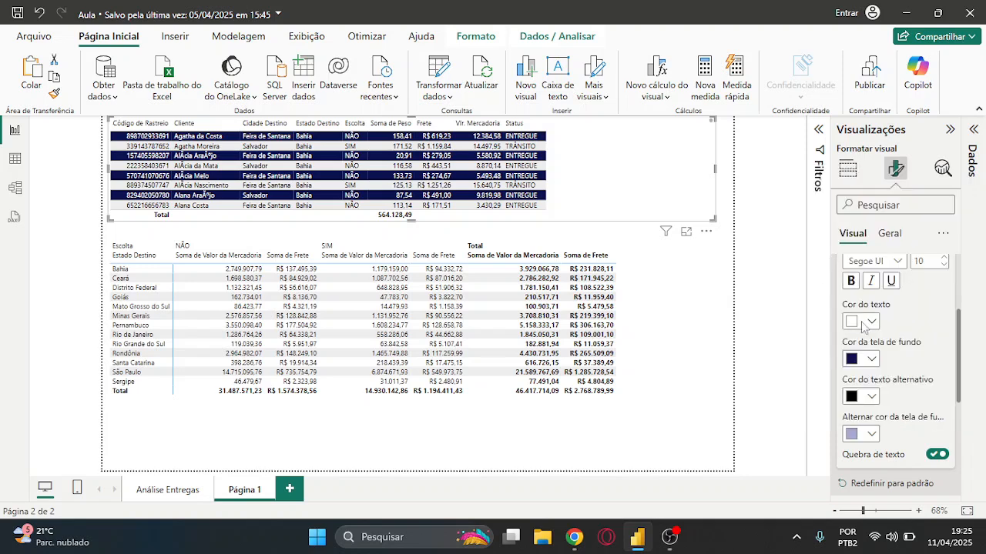
pyautogui.click(873, 435)
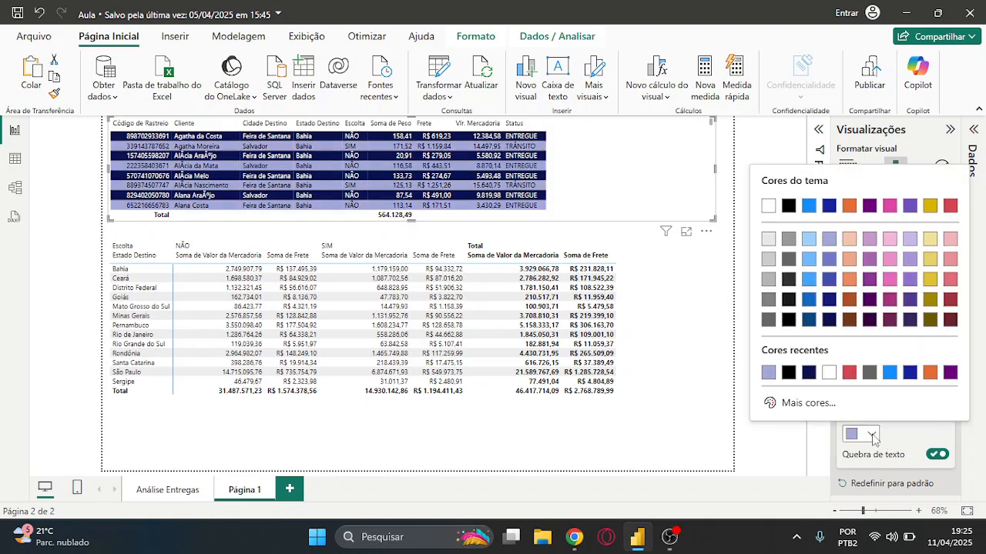
pyautogui.click(774, 241)
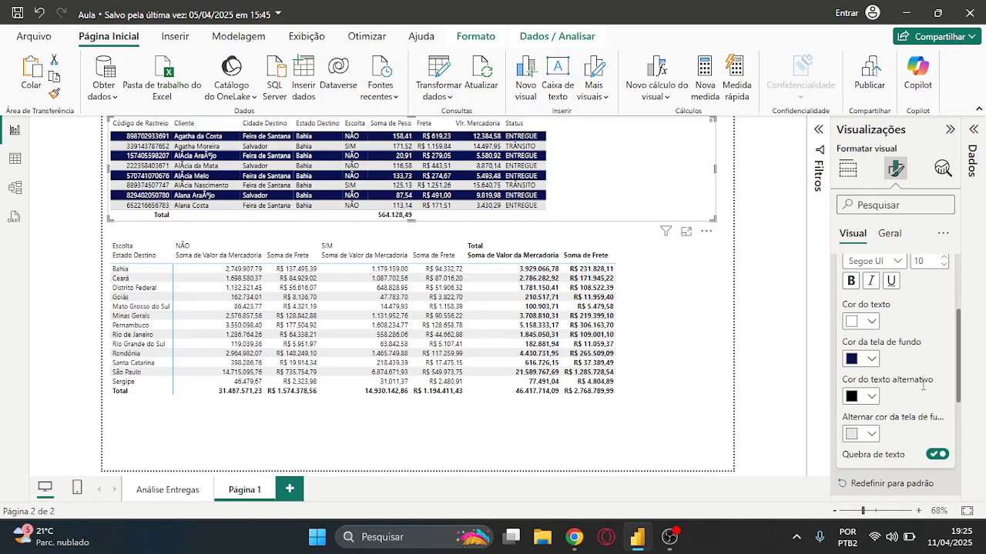
# Try white text on a dark magenta background for the delivery table's alternate rows
pyautogui.click(862, 396)
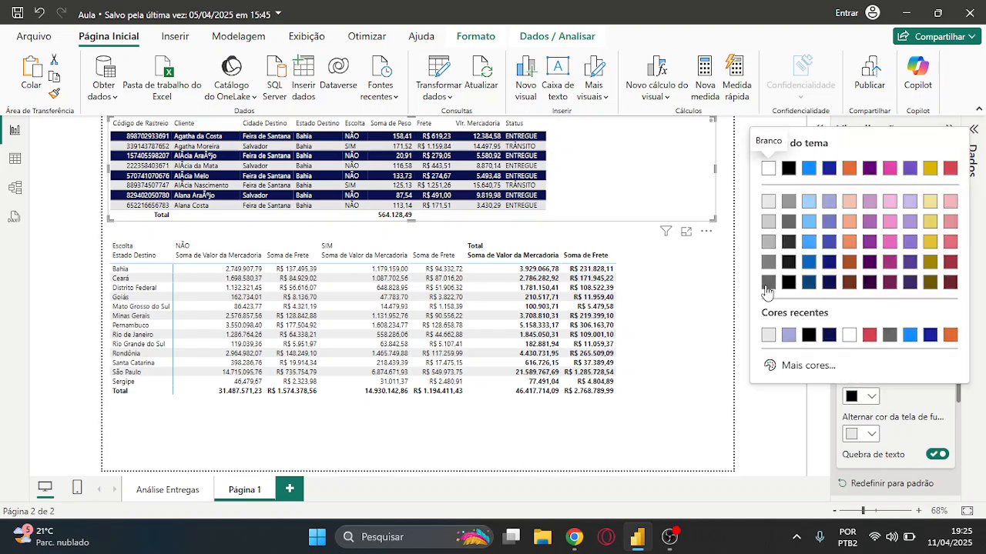
pyautogui.click(769, 167)
pyautogui.click(872, 434)
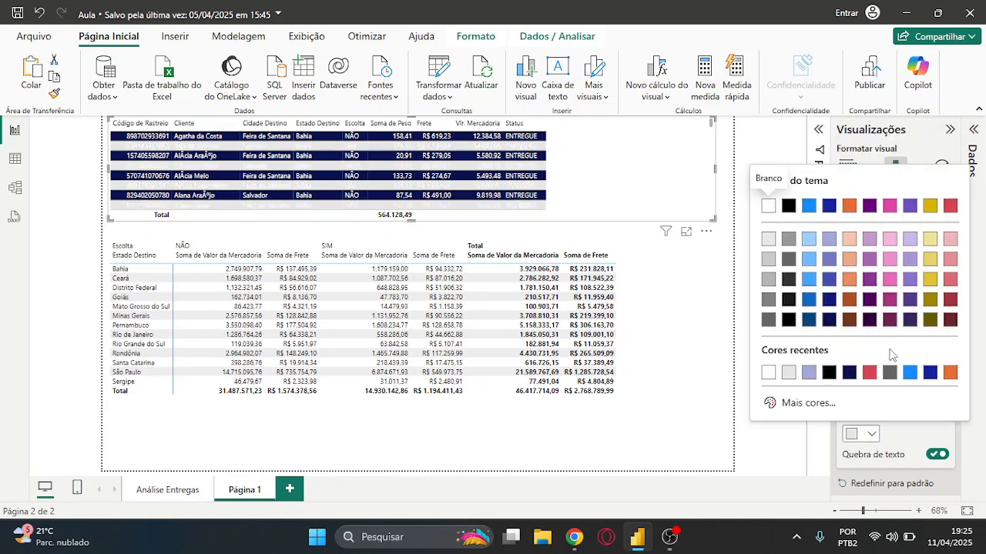
pyautogui.click(890, 320)
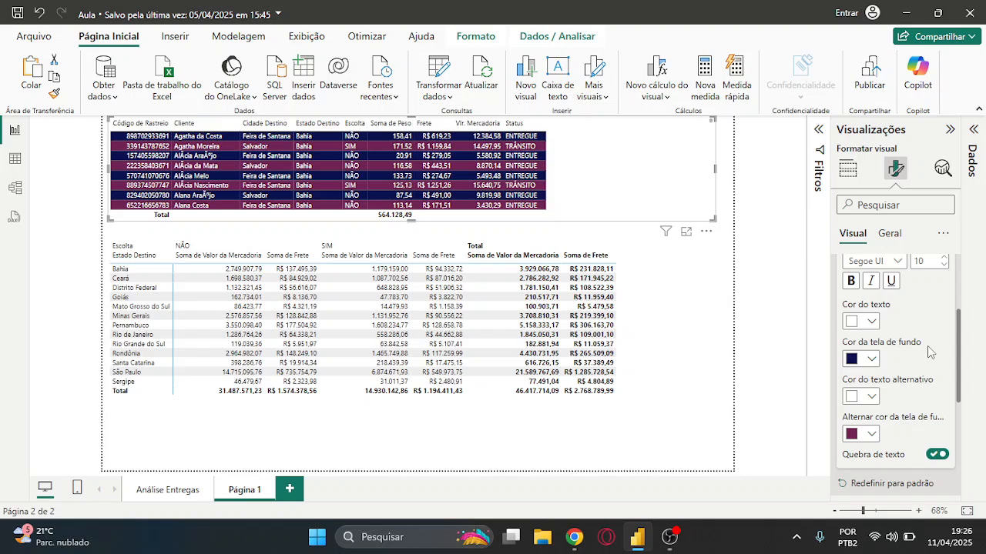
# Return the alternate rows to a light grey background with black text, and deselect the delivery table
pyautogui.click(871, 434)
pyautogui.click(767, 245)
pyautogui.click(871, 397)
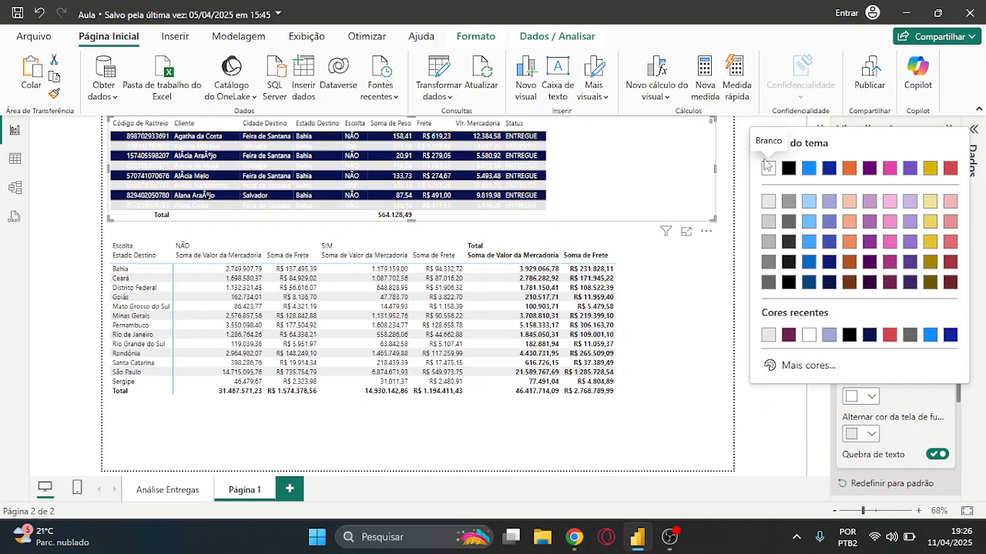
pyautogui.click(790, 285)
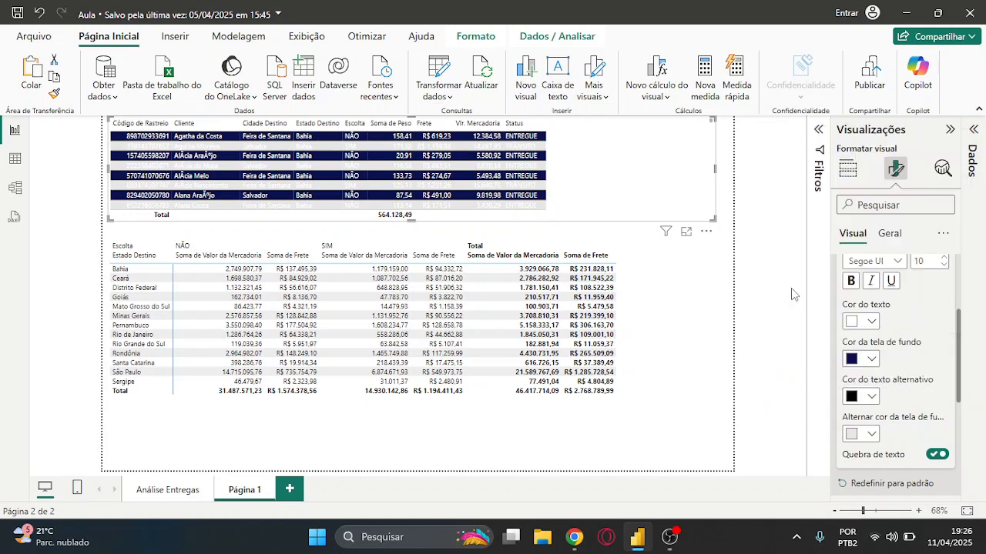
pyautogui.click(791, 286)
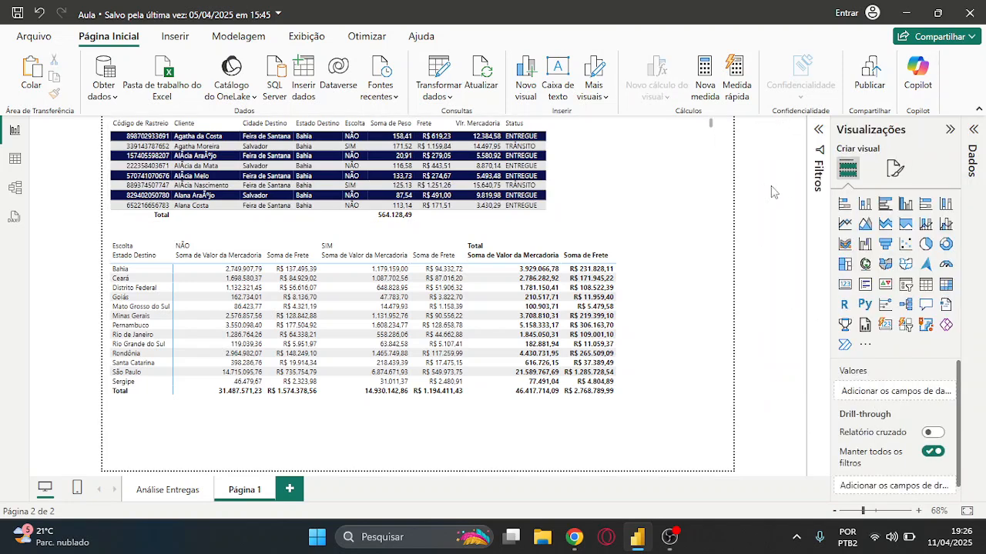
# Set the delivery table's value text colour to black and its background colour to white
pyautogui.click(574, 173)
pyautogui.click(893, 170)
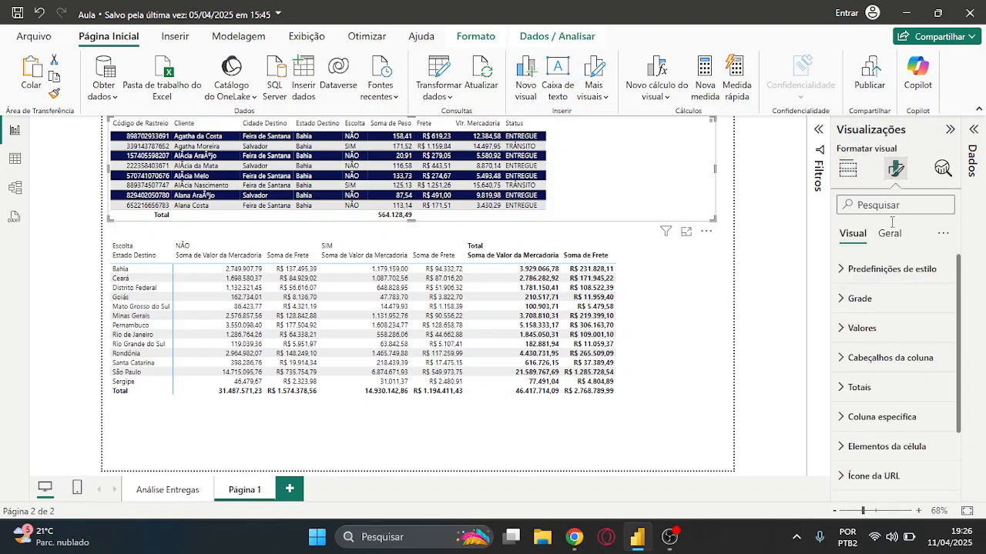
pyautogui.click(881, 331)
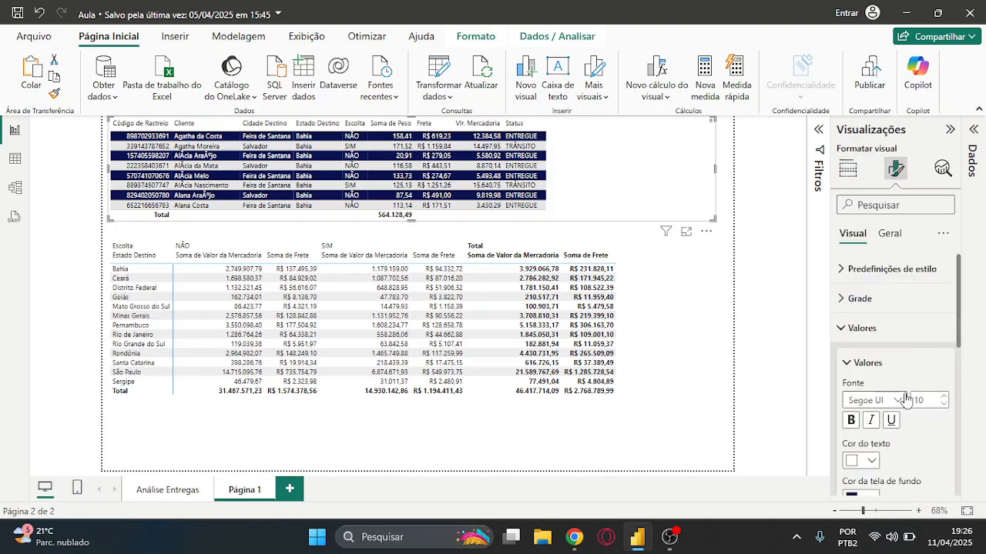
pyautogui.scroll(-3, 904, 400)
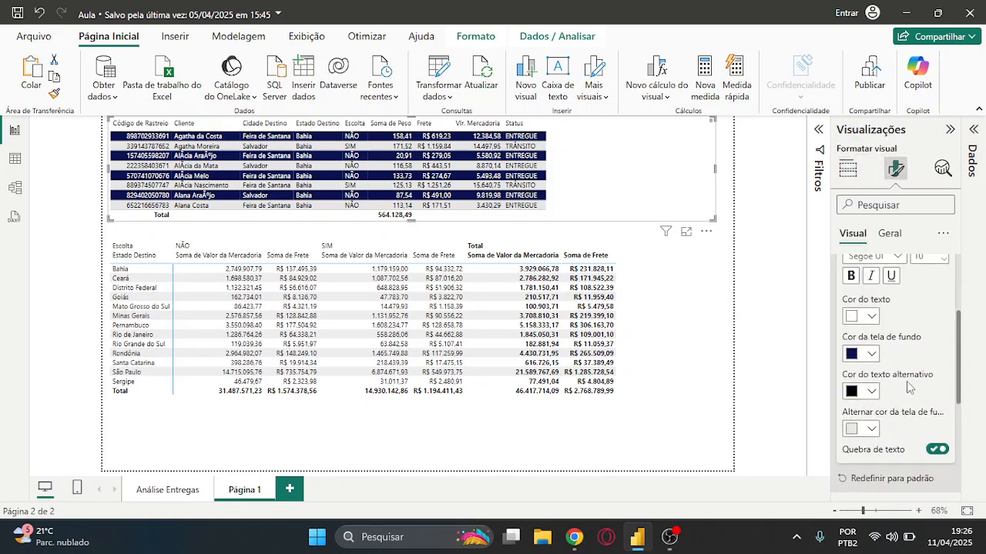
pyautogui.click(867, 317)
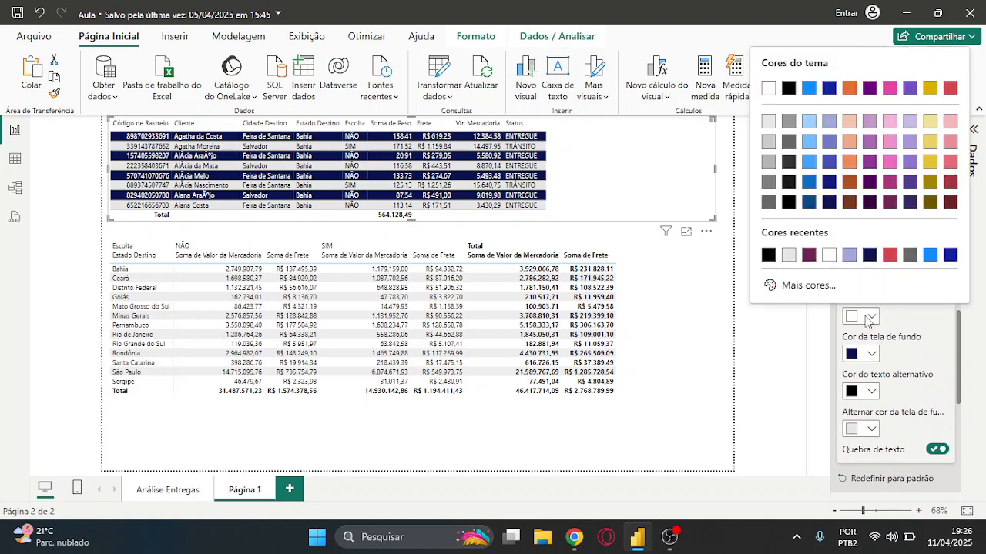
pyautogui.click(768, 259)
pyautogui.click(862, 354)
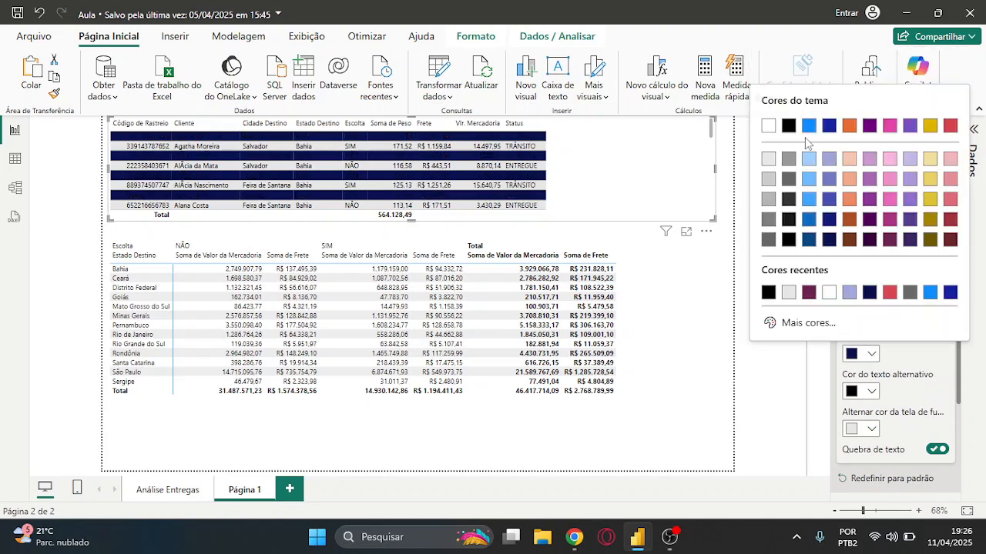
pyautogui.click(767, 125)
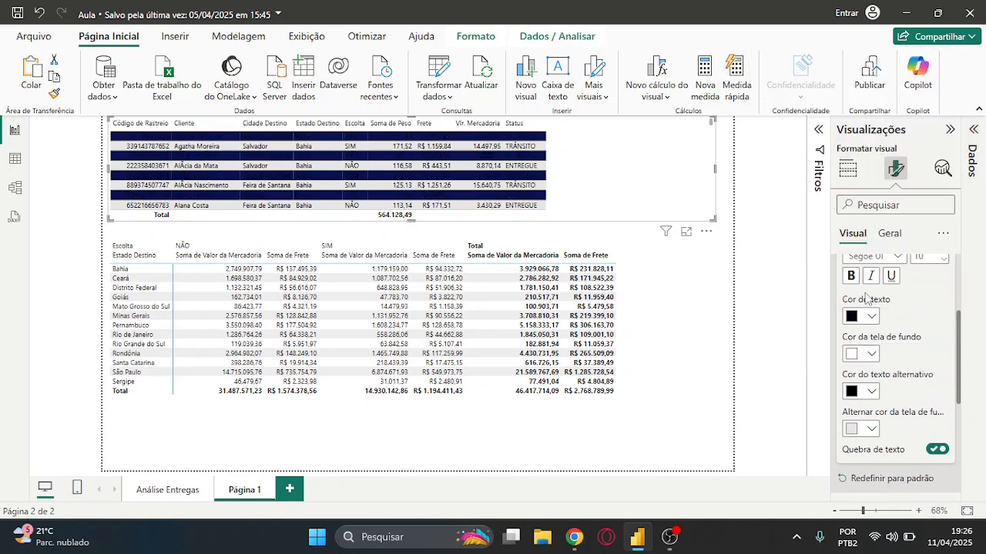
pyautogui.scroll(2, 915, 317)
pyautogui.scroll(1, 915, 317)
pyautogui.click(915, 328)
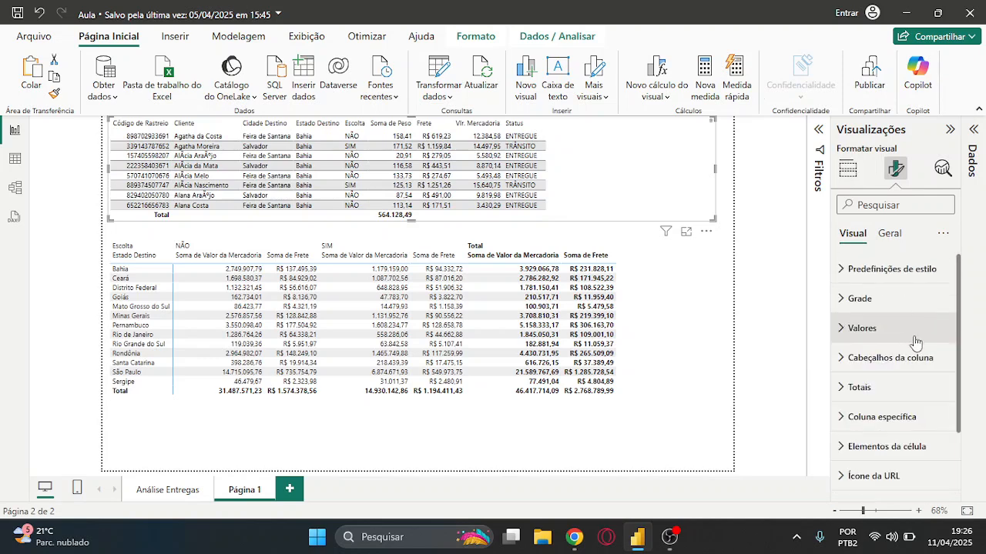
# Try a dark magenta background on the delivery table's column headers and return it to white
pyautogui.click(920, 359)
pyautogui.scroll(-2, 920, 362)
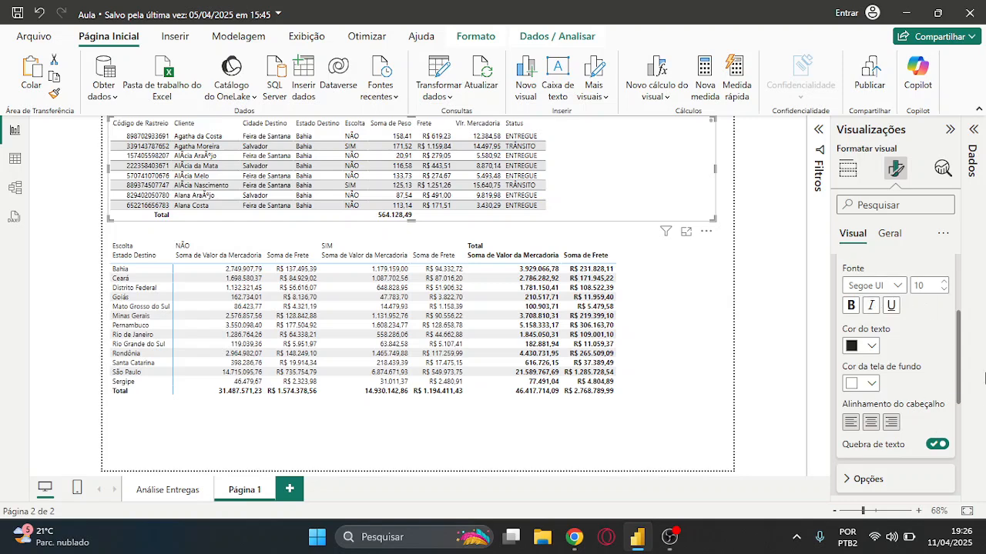
pyautogui.click(866, 385)
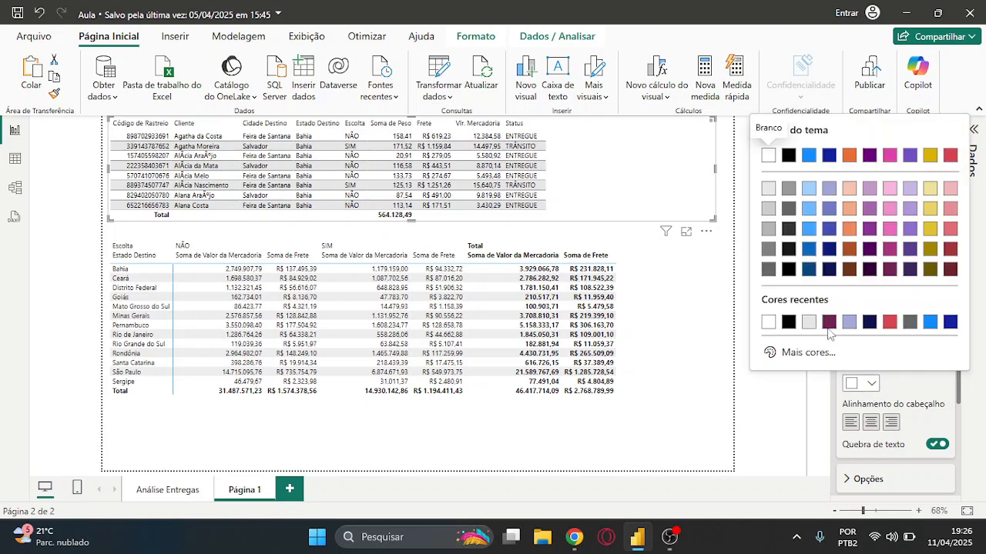
pyautogui.click(829, 323)
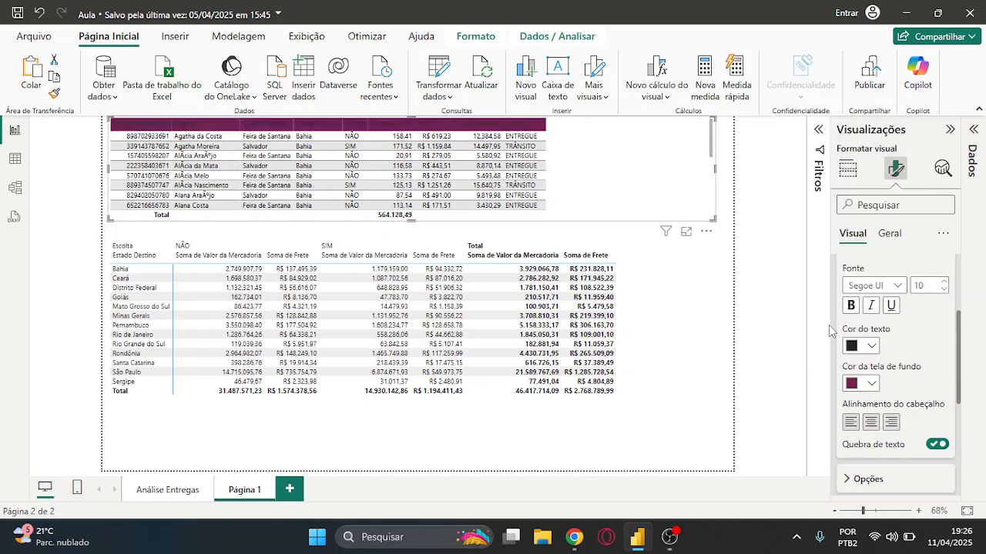
pyautogui.click(861, 384)
pyautogui.click(769, 156)
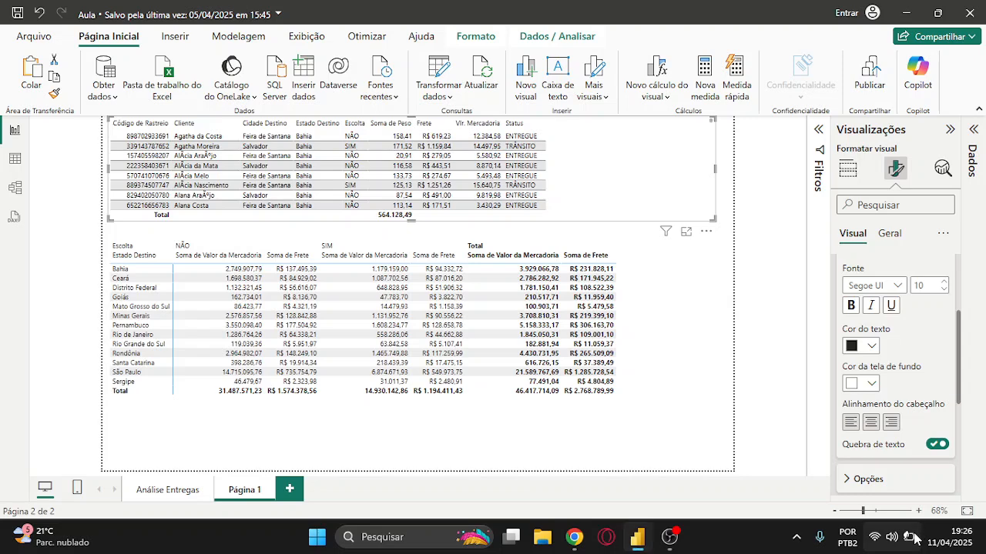
# Test the column headers' automatic width option by toggling it and narrowing the delivery table, and restore the option and the table's width
pyautogui.moveTo(914, 539)
pyautogui.scroll(-5, 916, 368)
pyautogui.click(903, 334)
pyautogui.click(933, 357)
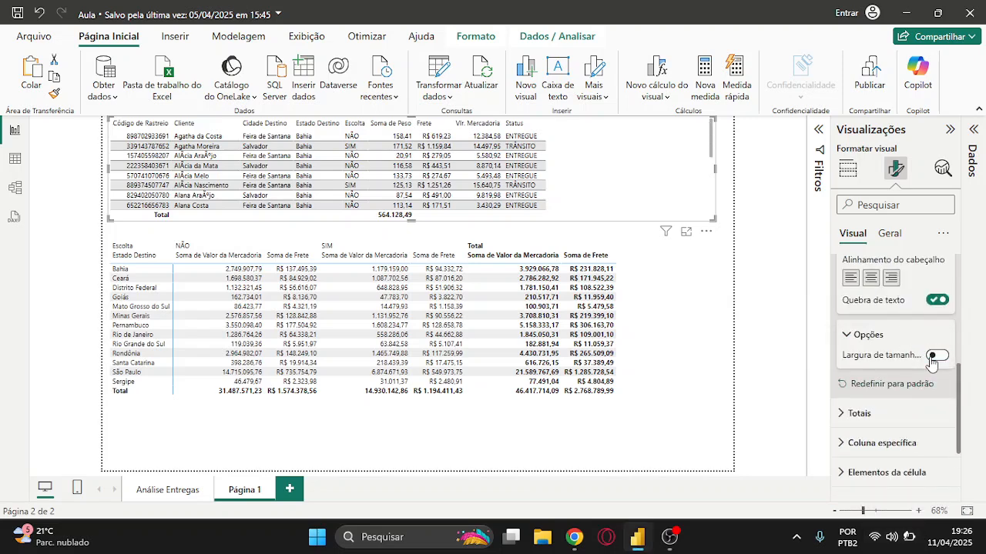
pyautogui.click(934, 358)
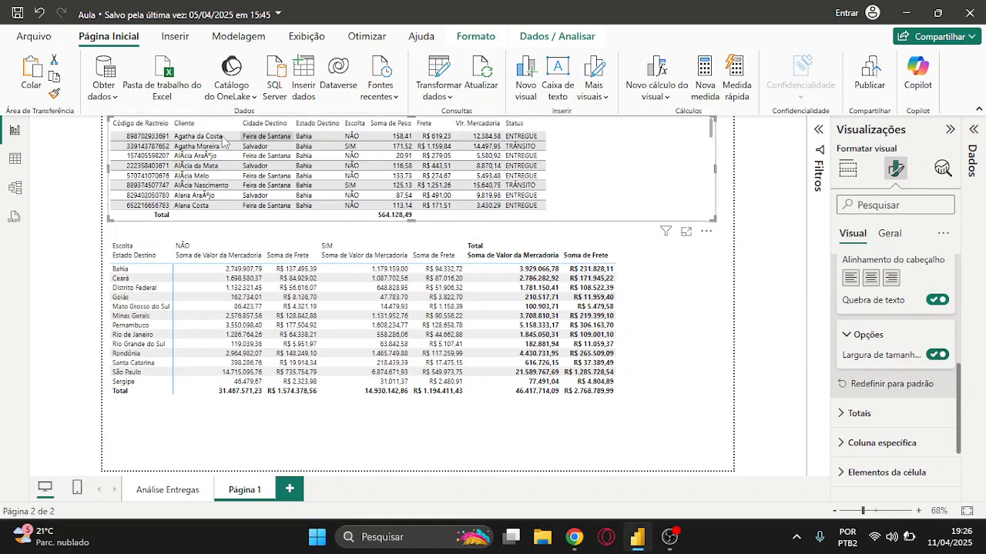
pyautogui.moveTo(715, 169); pyautogui.dragTo(452, 169)
pyautogui.click(944, 356)
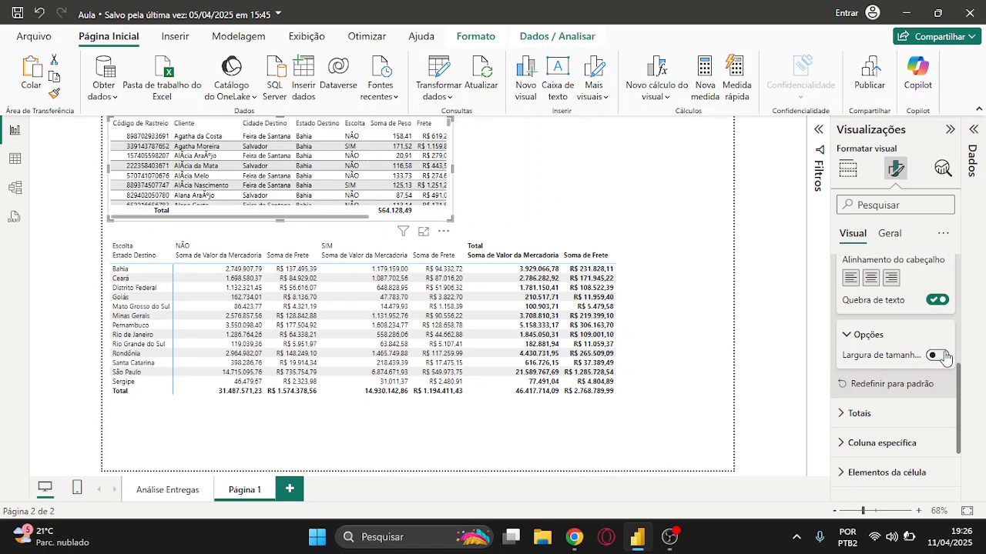
pyautogui.click(944, 356)
pyautogui.moveTo(452, 168); pyautogui.dragTo(717, 166)
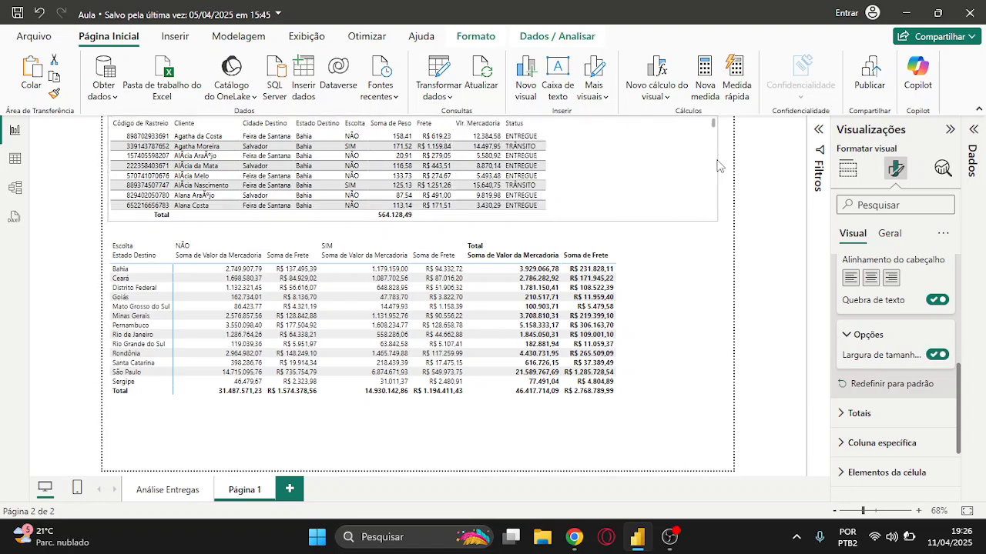
pyautogui.scroll(2, 878, 330)
pyautogui.scroll(2, 862, 330)
pyautogui.click(867, 357)
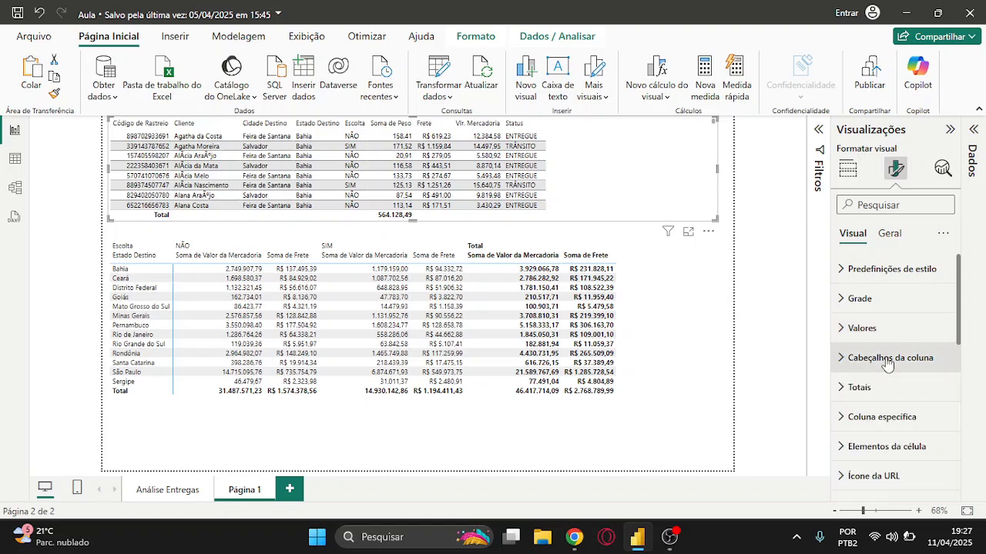
# Set the background of the delivery table's totals row to white, after trying dark navy blue
pyautogui.click(886, 387)
pyautogui.scroll(-2, 890, 390)
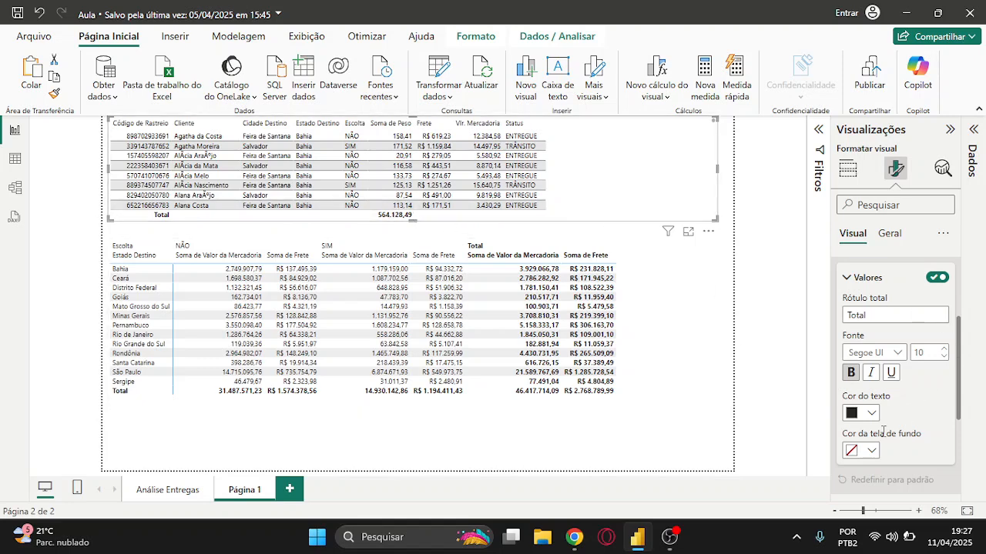
pyautogui.click(870, 450)
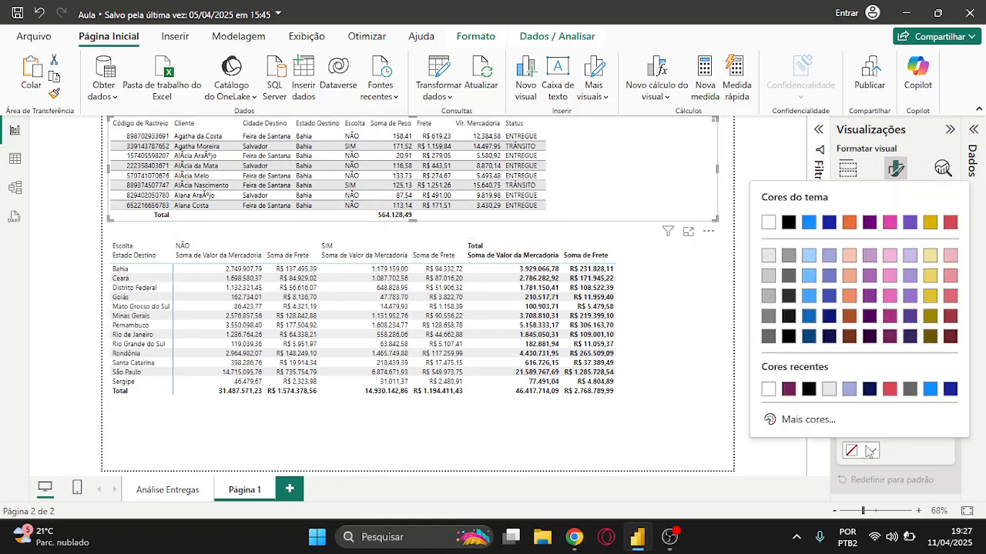
pyautogui.click(869, 389)
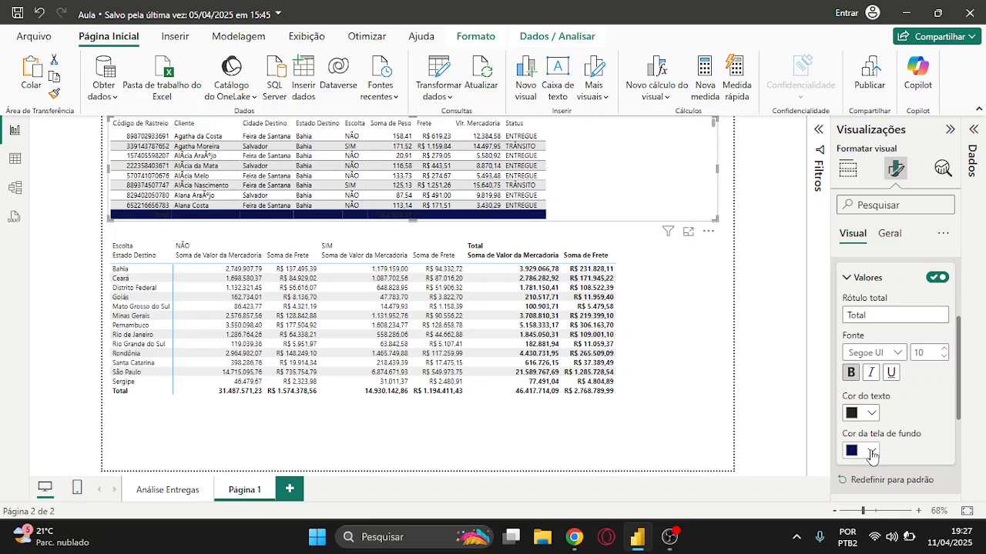
pyautogui.click(870, 452)
pyautogui.click(779, 393)
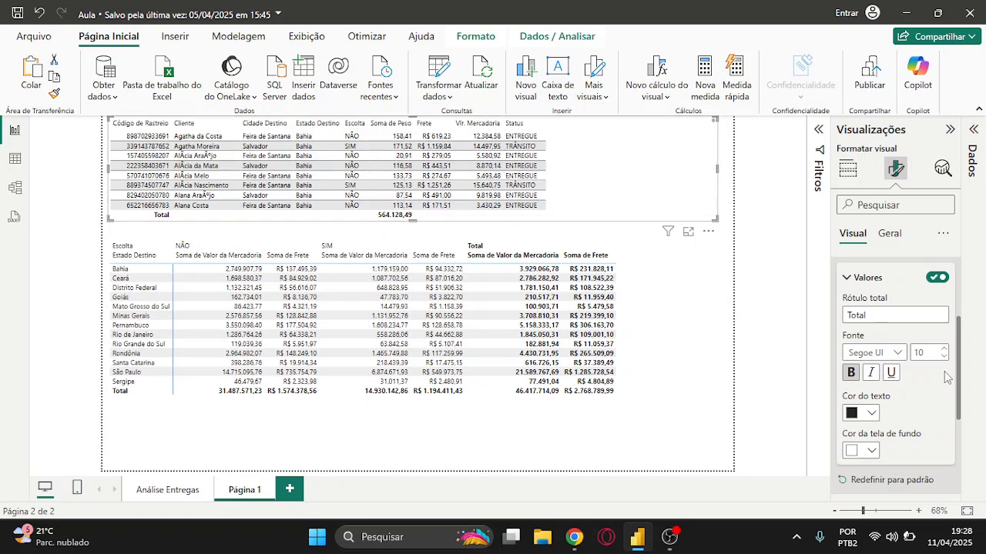
pyautogui.scroll(3, 924, 385)
pyautogui.click(884, 421)
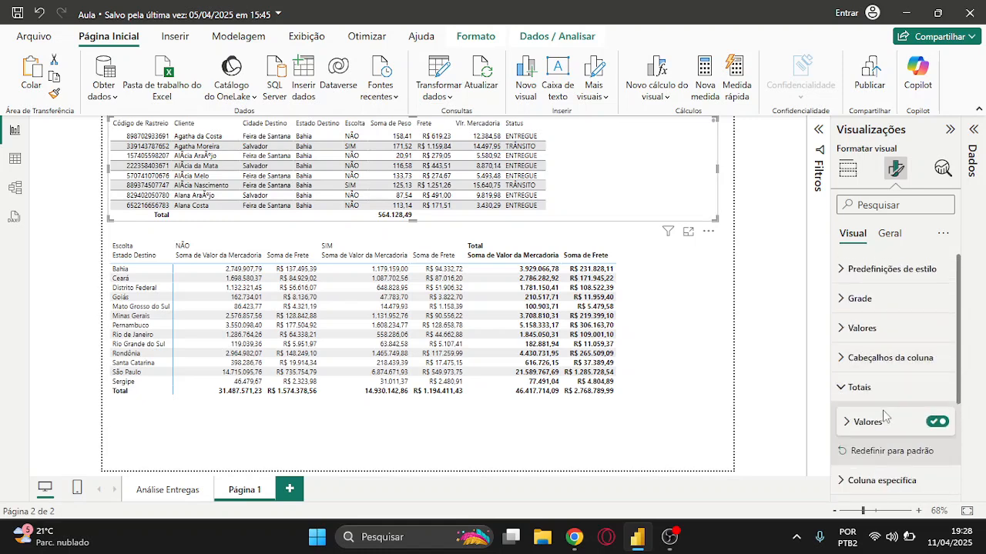
pyautogui.click(875, 391)
# Apply column-specific formatting to the Status column's values, with white text and a dark navy blue background
pyautogui.scroll(-2, 875, 394)
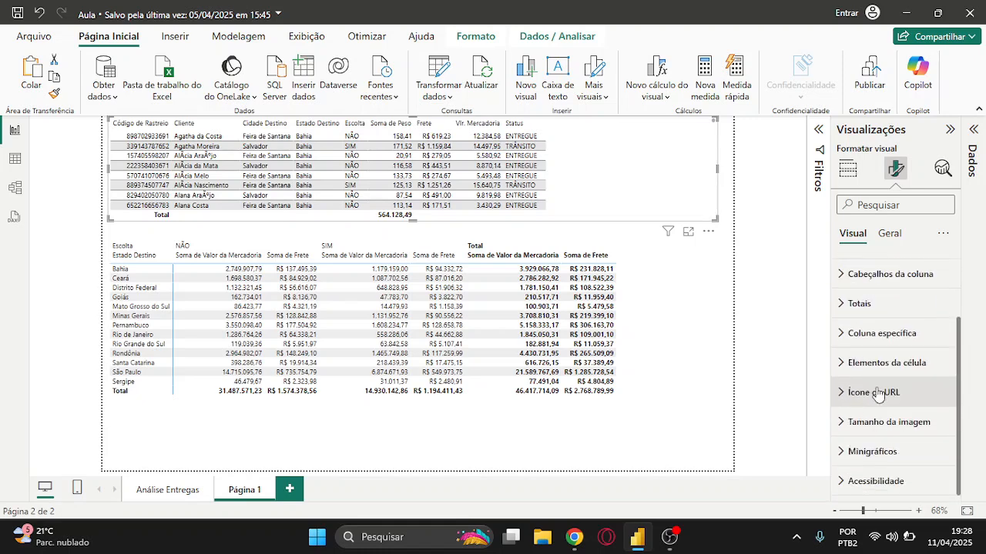
pyautogui.click(893, 336)
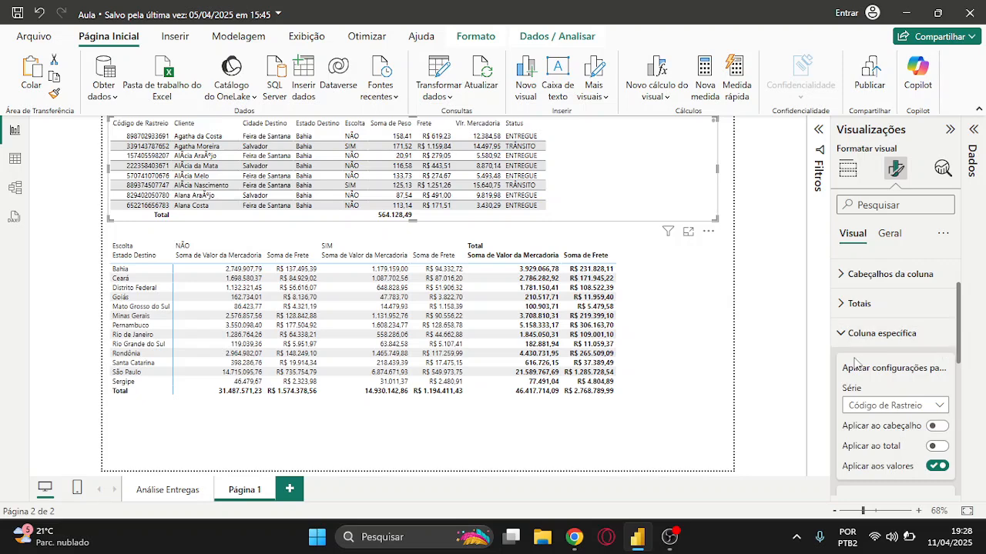
pyautogui.moveTo(960, 348); pyautogui.dragTo(961, 369)
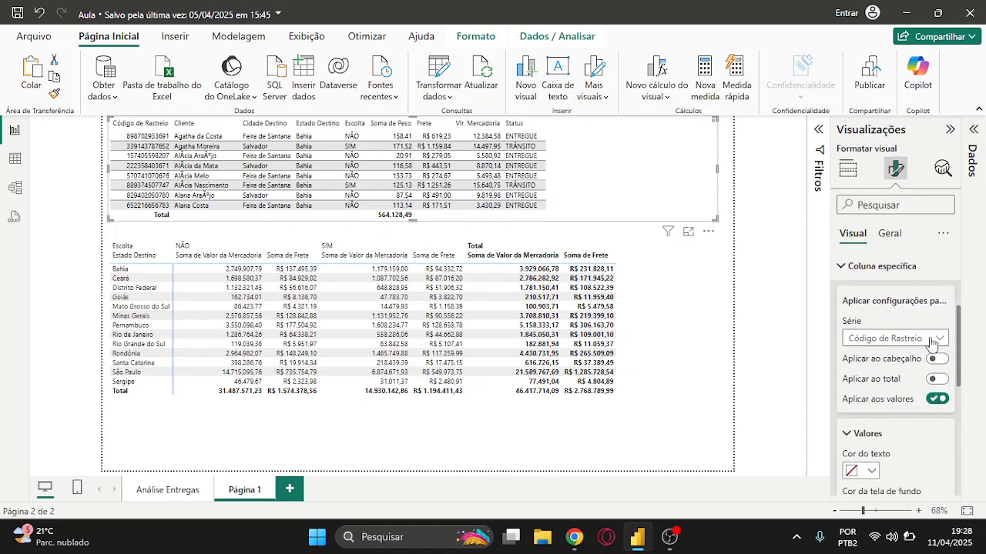
pyautogui.click(882, 339)
pyautogui.click(878, 495)
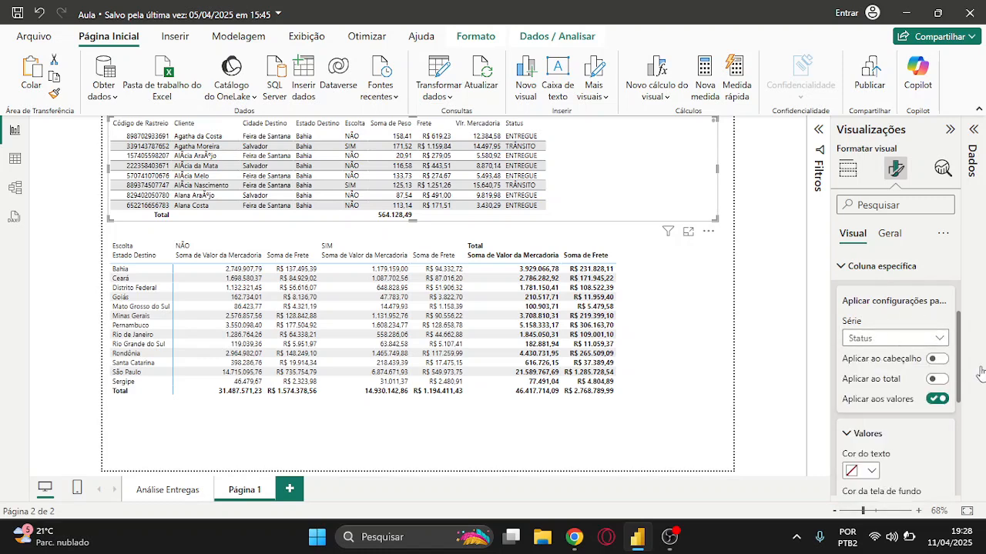
pyautogui.moveTo(963, 364); pyautogui.dragTo(963, 409)
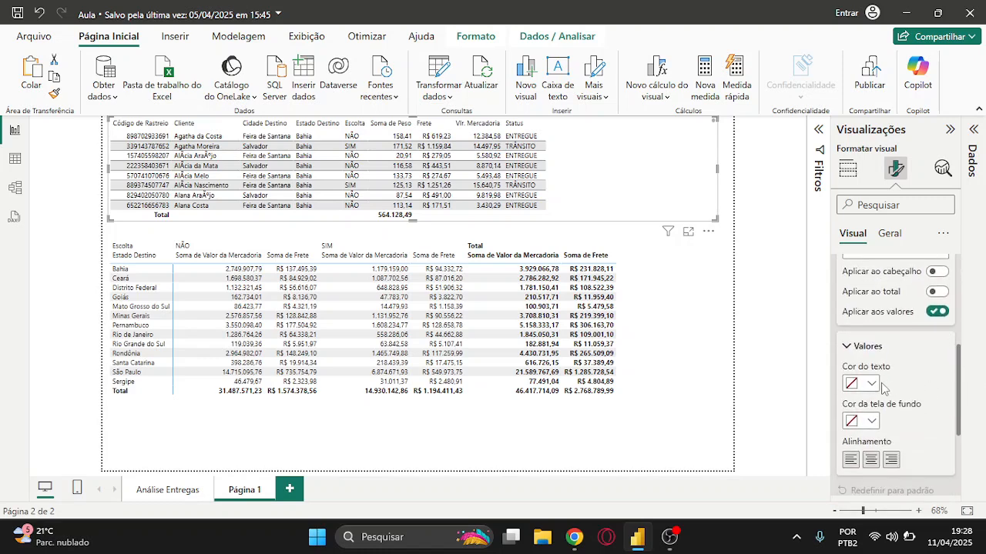
pyautogui.click(864, 383)
pyautogui.click(863, 384)
pyautogui.click(865, 387)
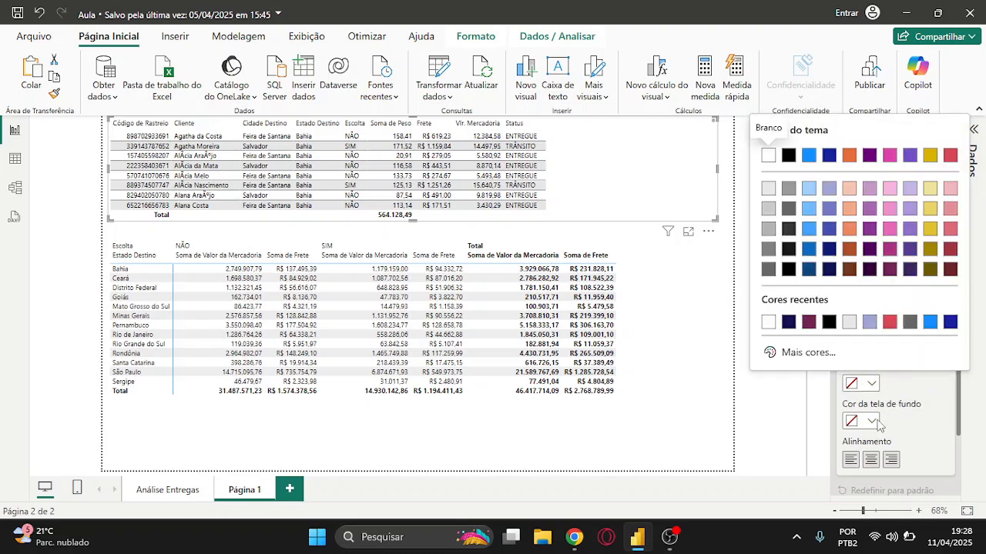
pyautogui.click(768, 324)
pyautogui.click(856, 420)
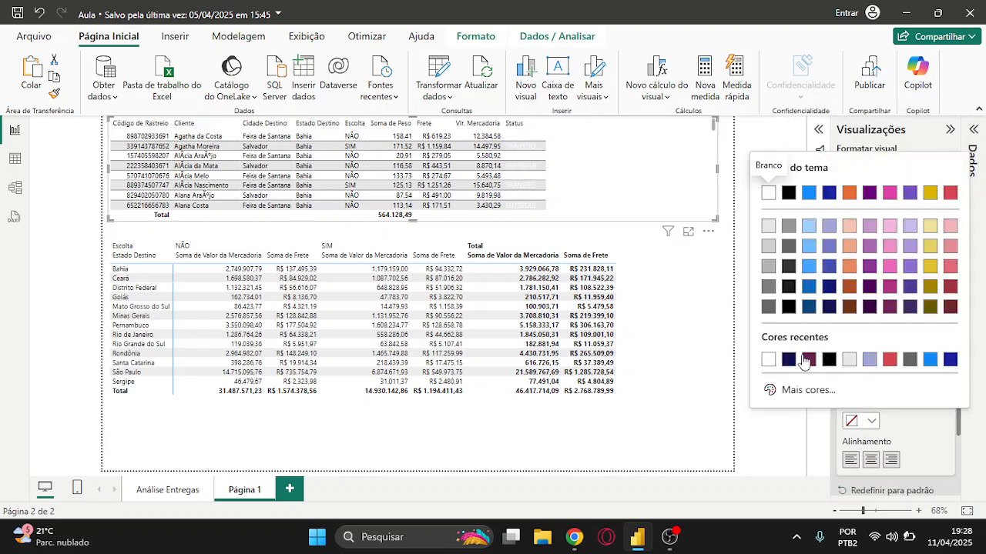
pyautogui.click(786, 359)
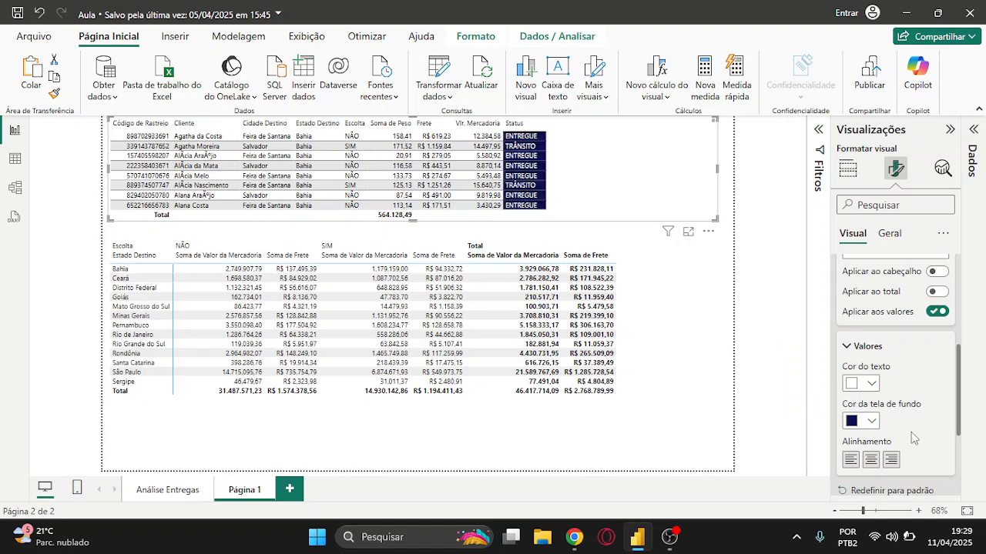
# Extend the Status column's specific formatting to its total and its header
pyautogui.click(870, 421)
pyautogui.click(869, 422)
pyautogui.scroll(2, 962, 371)
pyautogui.click(938, 342)
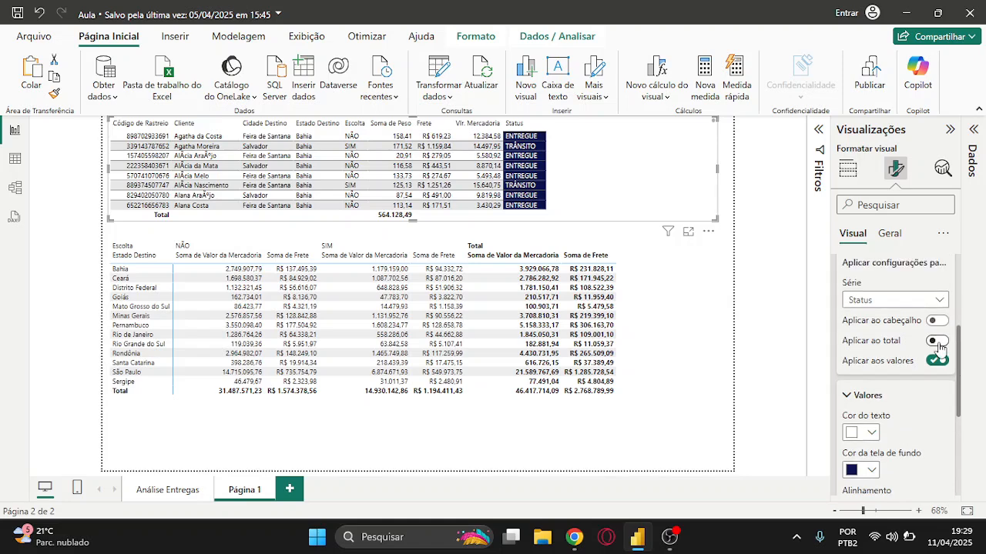
pyautogui.click(936, 320)
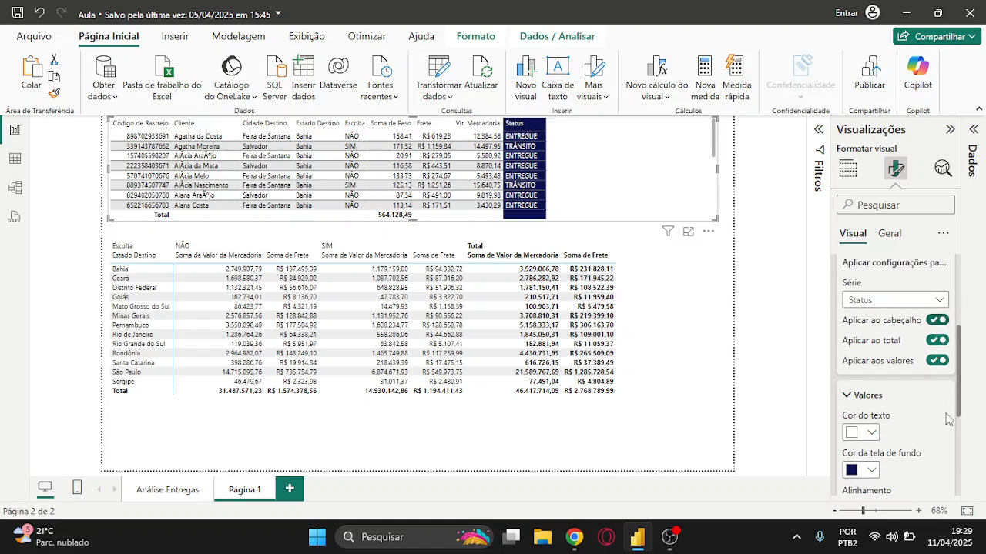
# Set the Status column's background to light lavender-blue, after trying a medium shade of the same blue
pyautogui.click(869, 471)
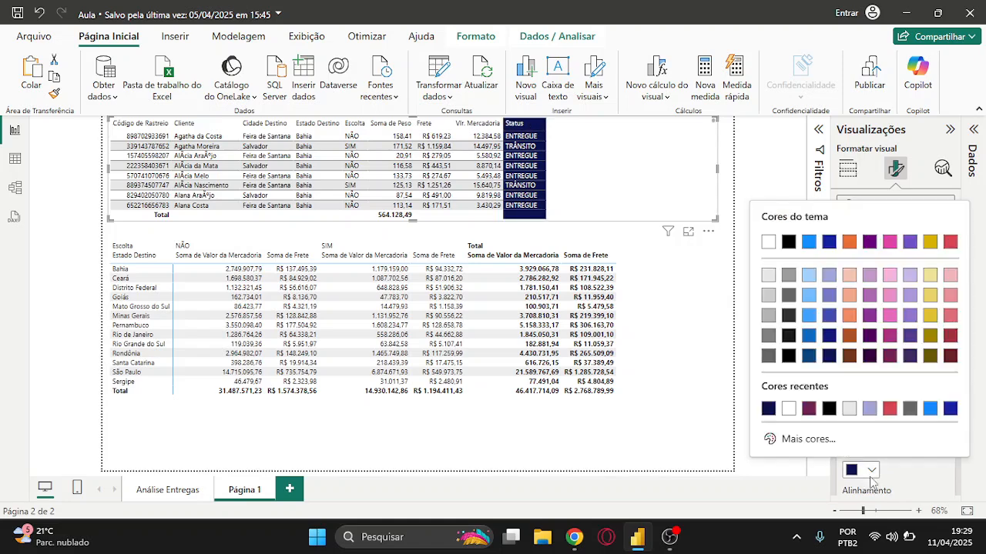
pyautogui.click(829, 295)
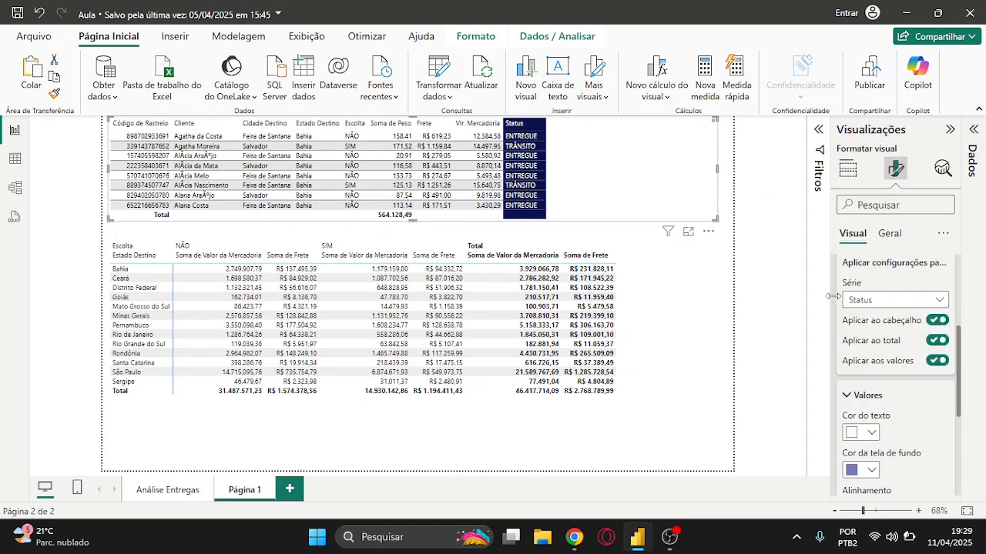
pyautogui.click(870, 470)
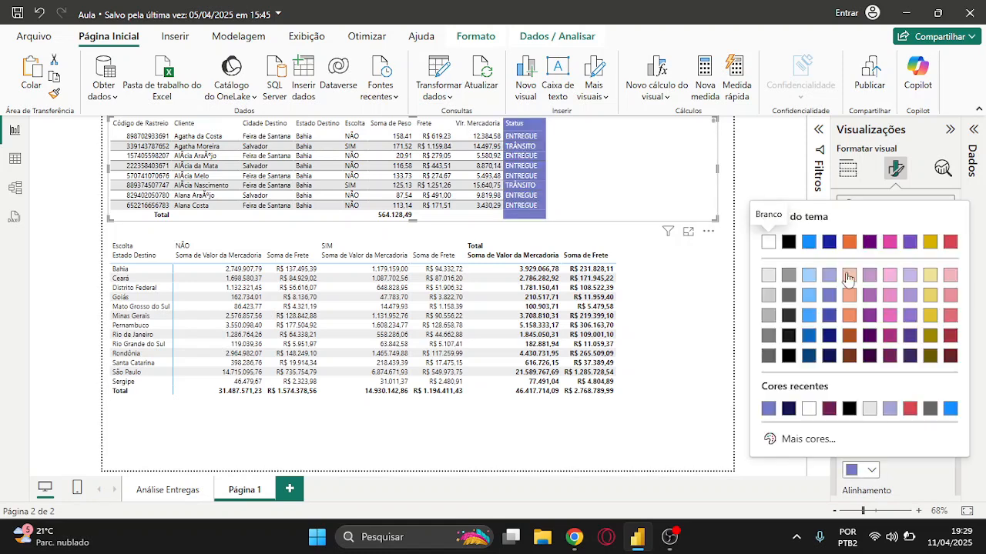
pyautogui.click(832, 284)
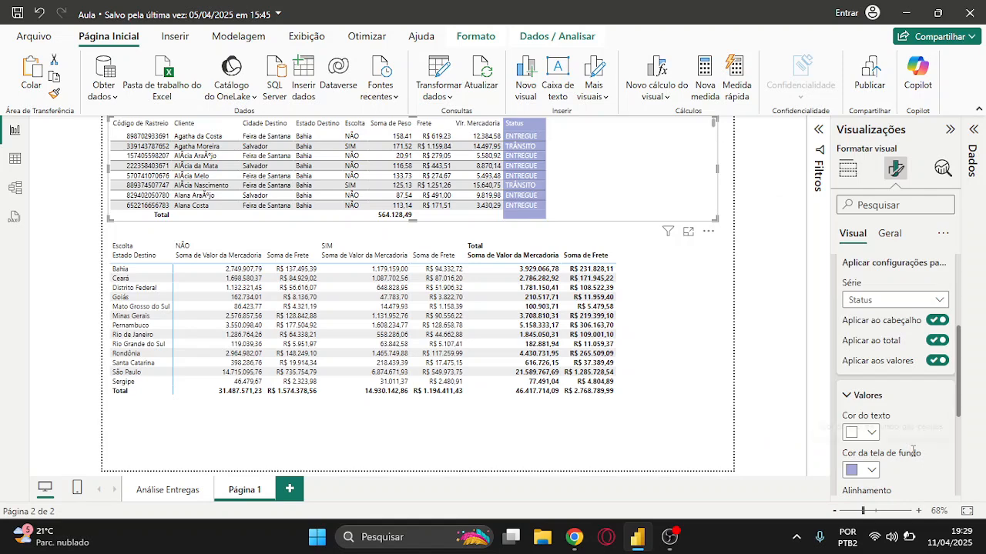
# Set the text color of the Status column's values to black and finish its column-specific formatting
pyautogui.click(865, 438)
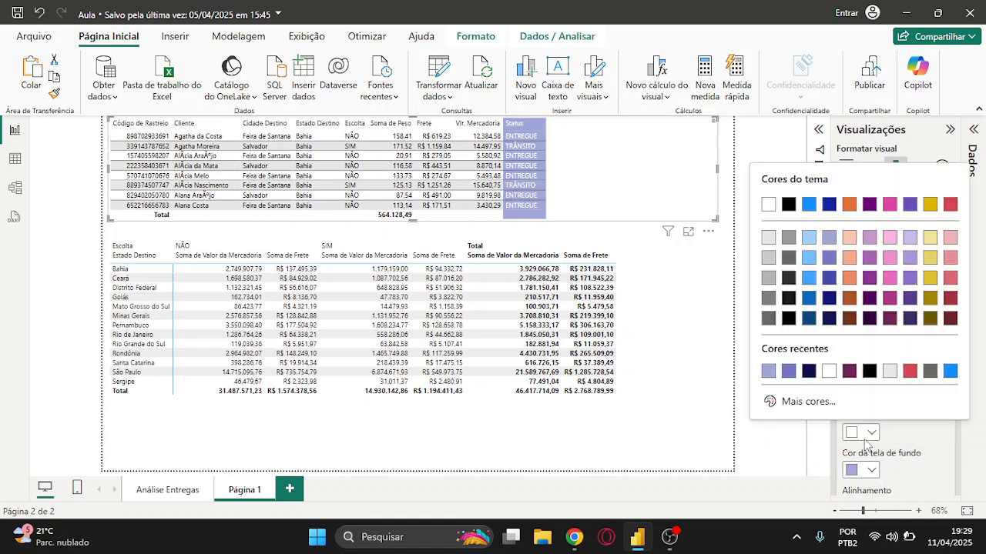
pyautogui.click(788, 318)
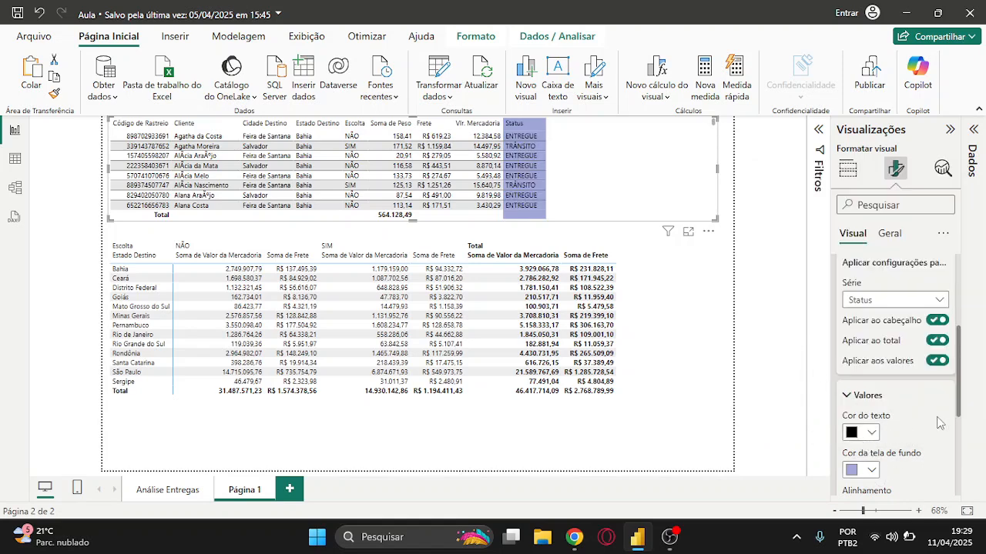
pyautogui.scroll(-3, 918, 412)
pyautogui.scroll(4, 916, 418)
pyautogui.click(893, 376)
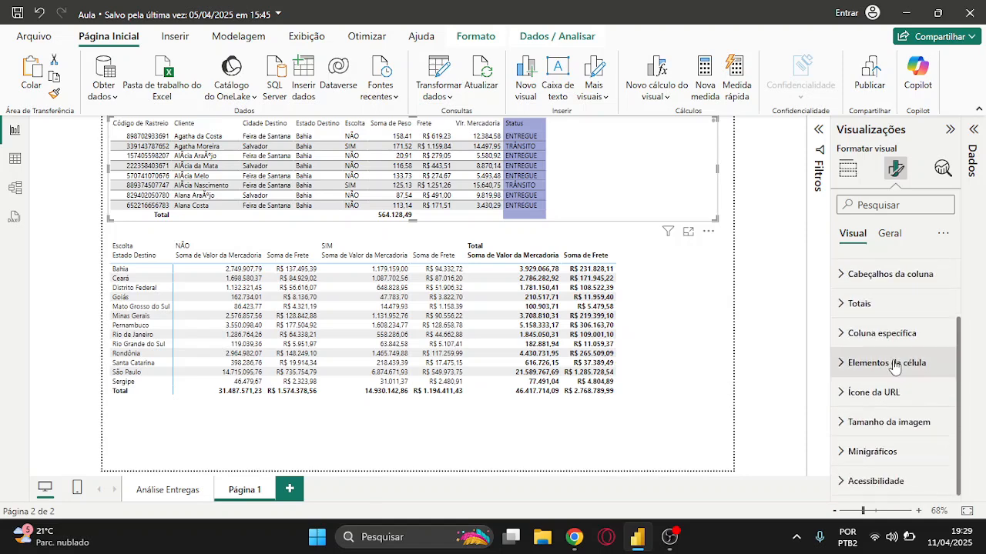
# Try turning on conditional background color for the Estado Destino column's cells and inspect its rule settings without applying a rule
pyautogui.click(889, 363)
pyautogui.scroll(-2, 916, 423)
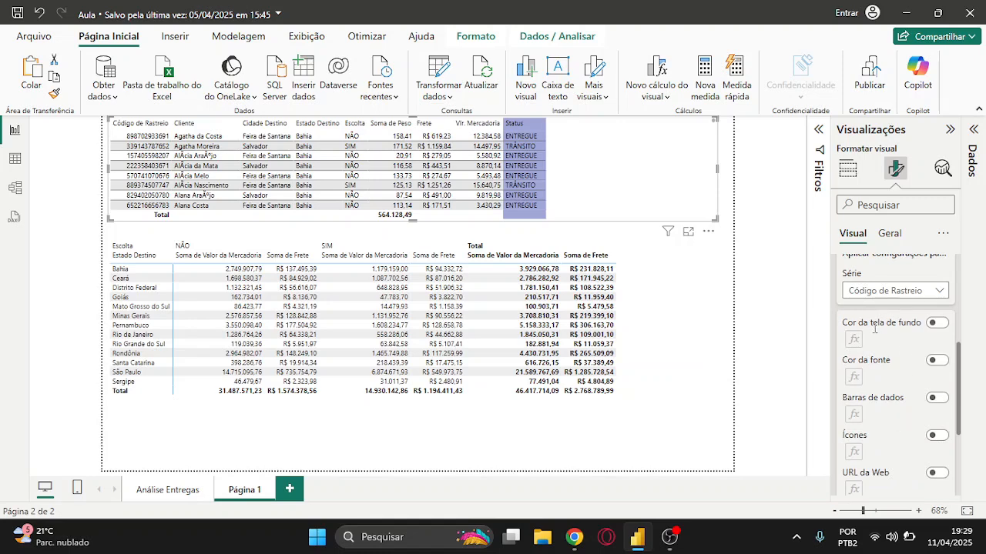
pyautogui.click(911, 294)
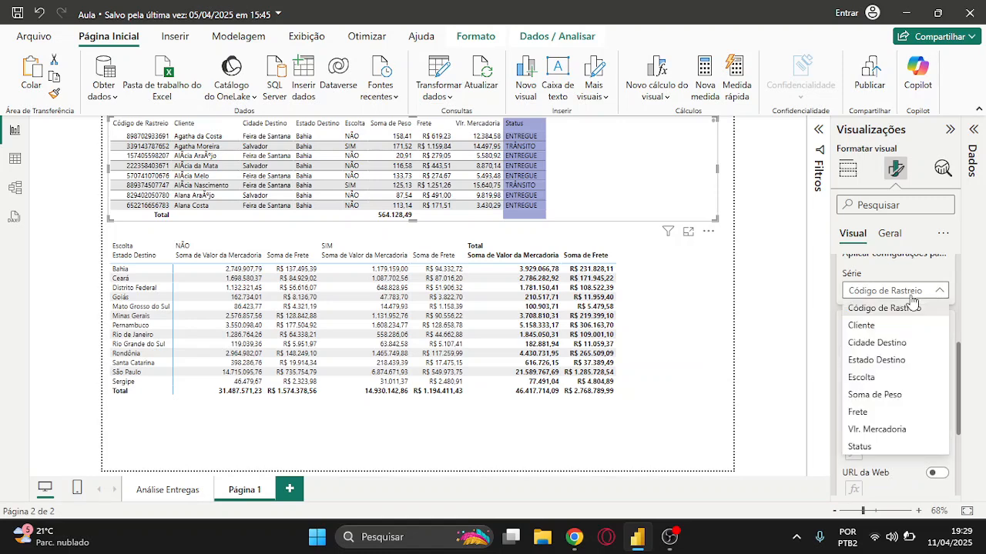
pyautogui.click(895, 359)
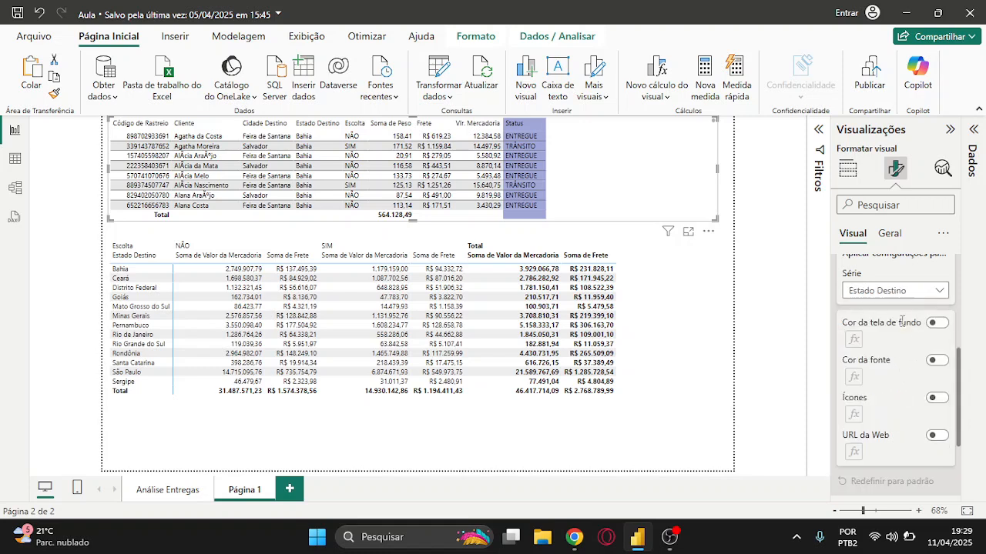
pyautogui.click(936, 323)
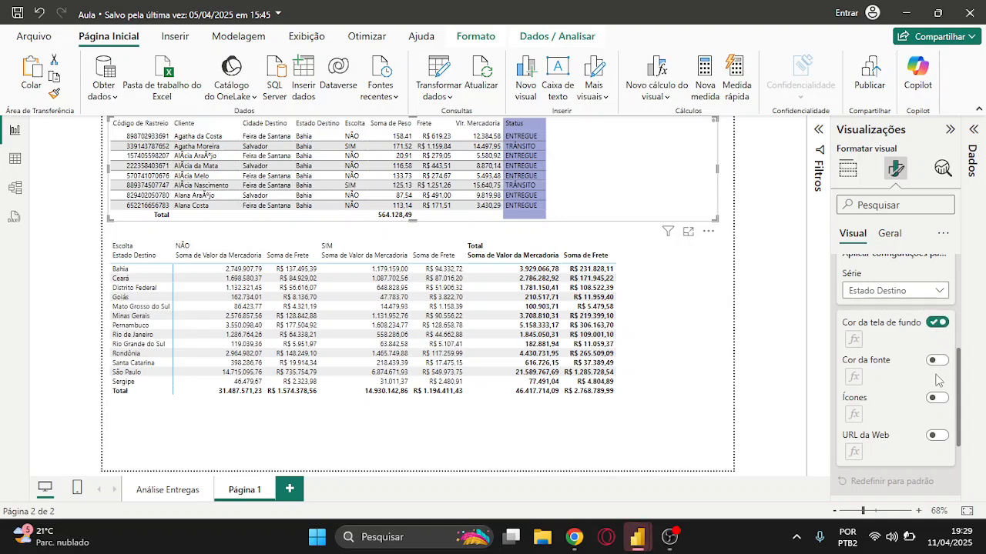
pyautogui.click(853, 340)
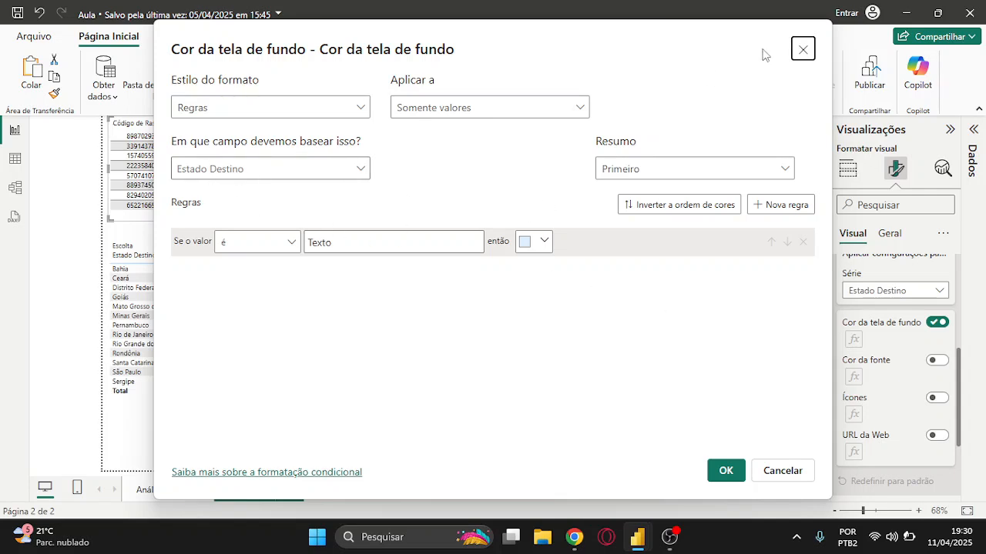
pyautogui.click(809, 50)
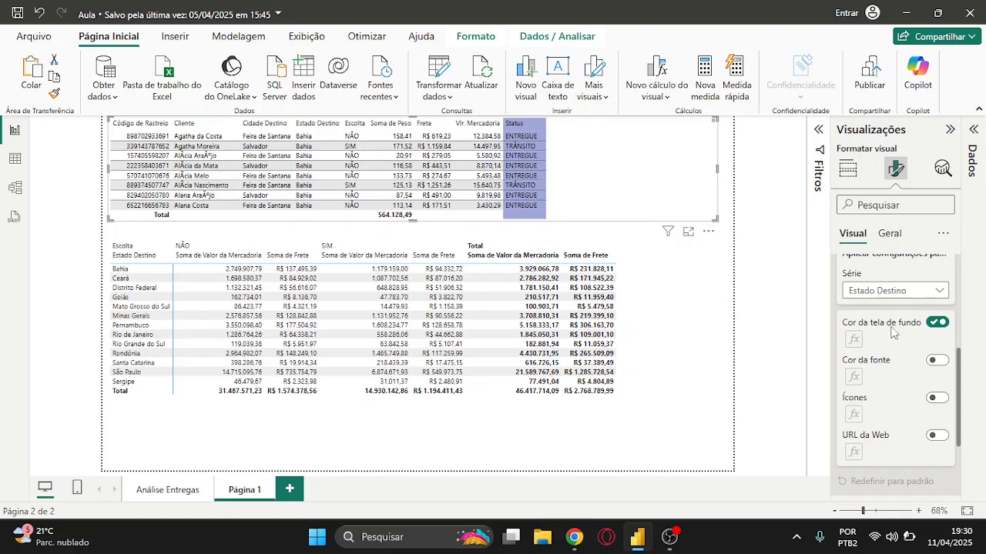
pyautogui.click(938, 322)
pyautogui.scroll(3, 924, 347)
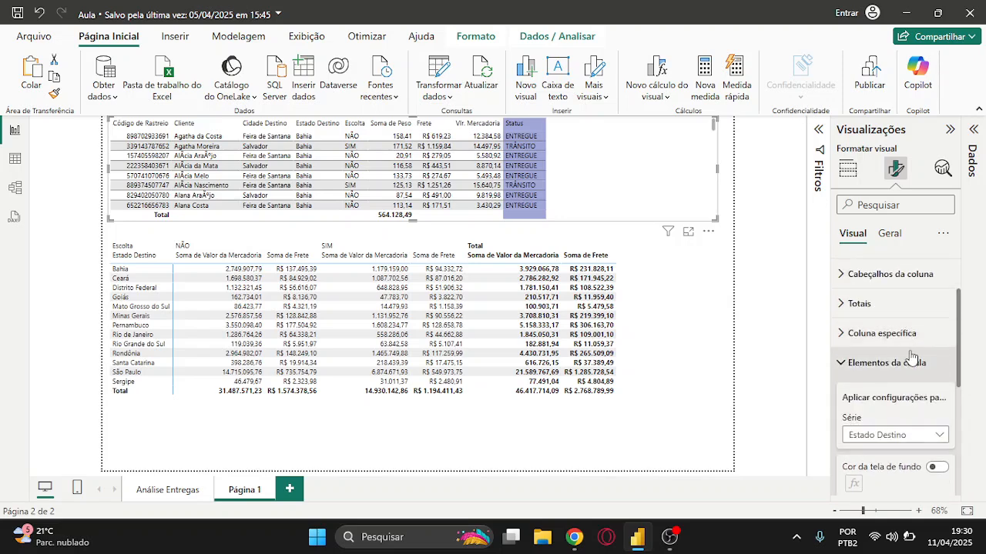
pyautogui.click(911, 372)
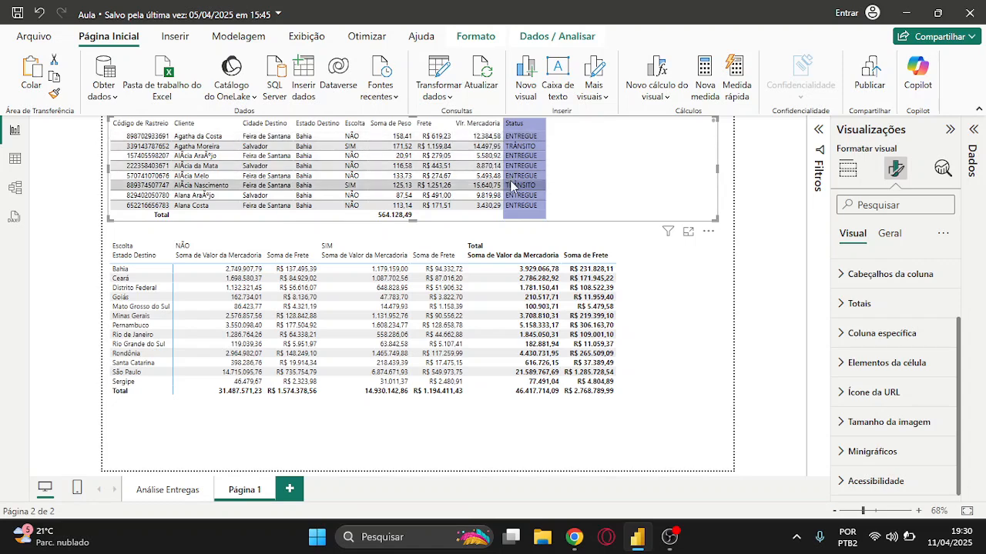
# Examine the image size and sparkline settings of the delivery table
pyautogui.click(892, 423)
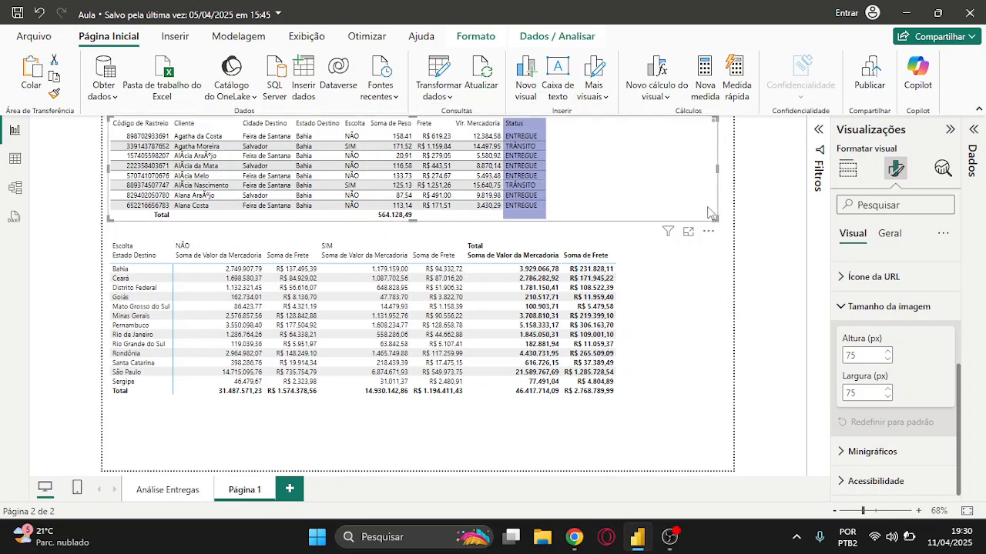
pyautogui.click(866, 307)
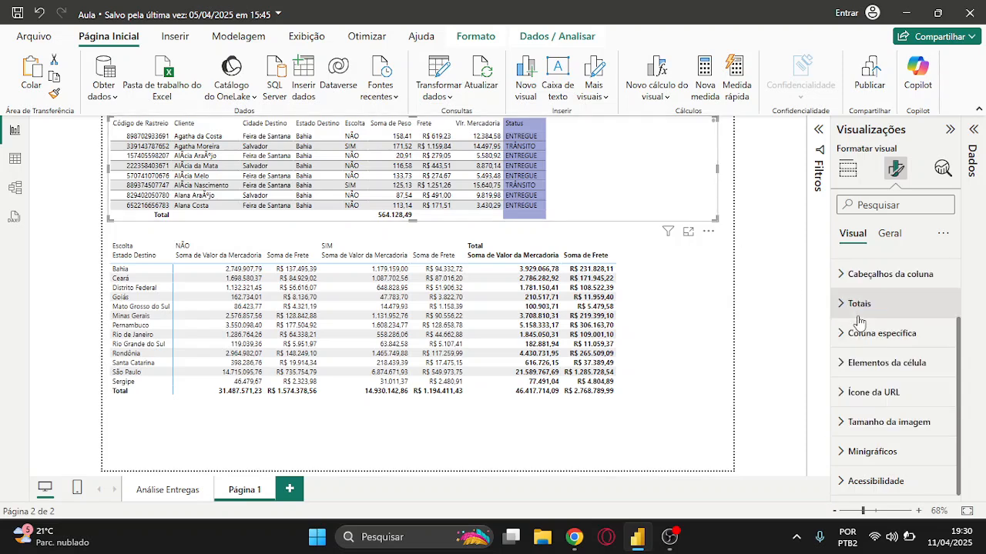
pyautogui.click(892, 461)
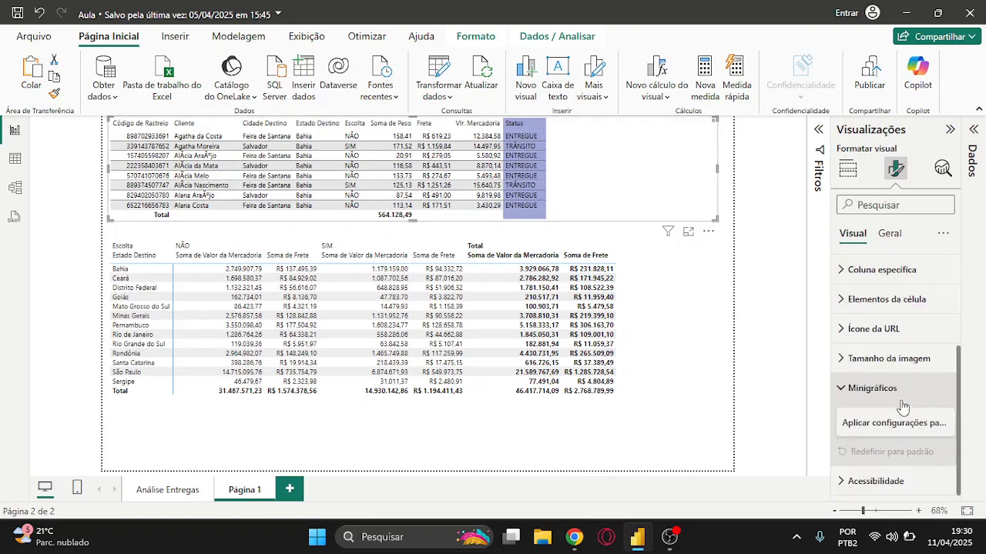
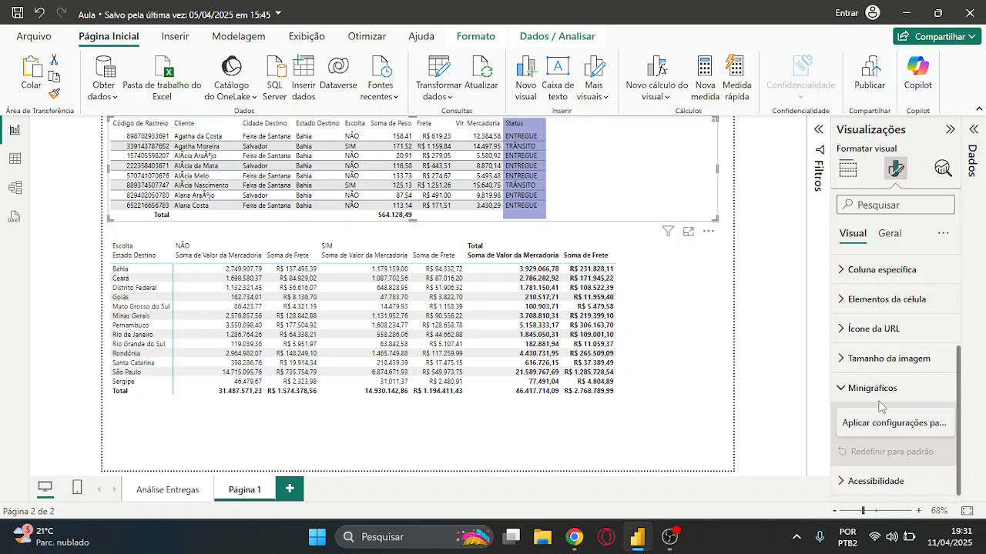
pyautogui.click(878, 391)
# Set the delivery table's accessibility row name to be looked up by Cliente
pyautogui.click(876, 482)
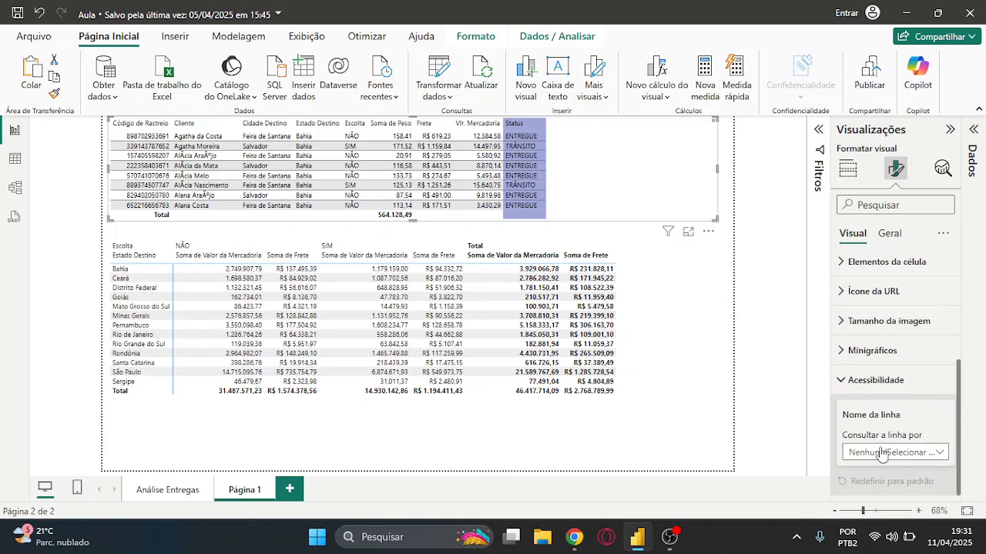
pyautogui.click(921, 455)
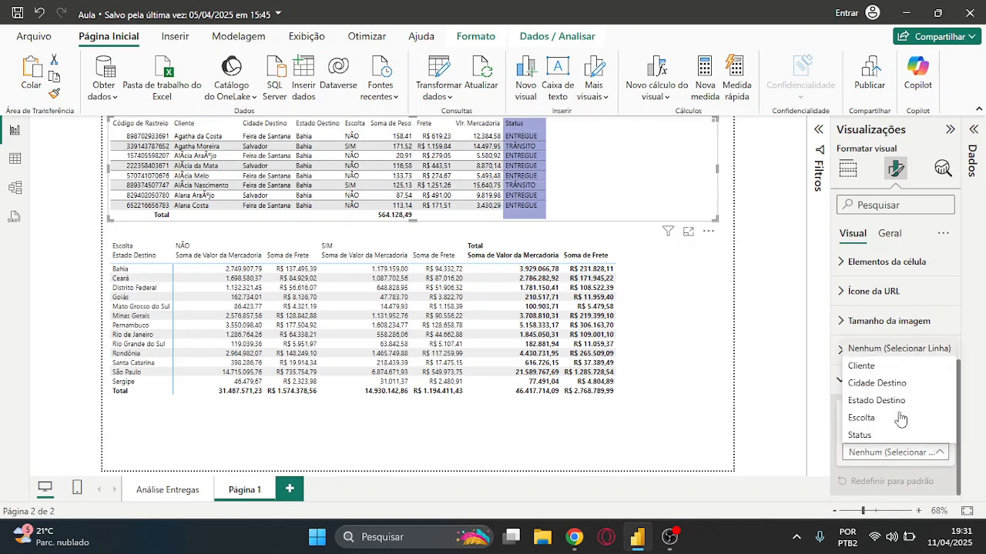
pyautogui.click(850, 380)
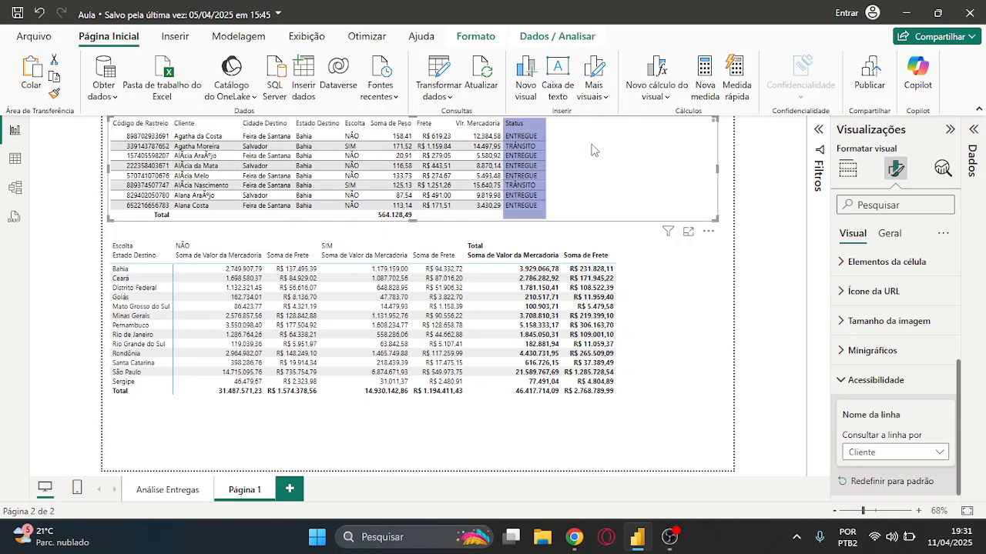
pyautogui.click(894, 454)
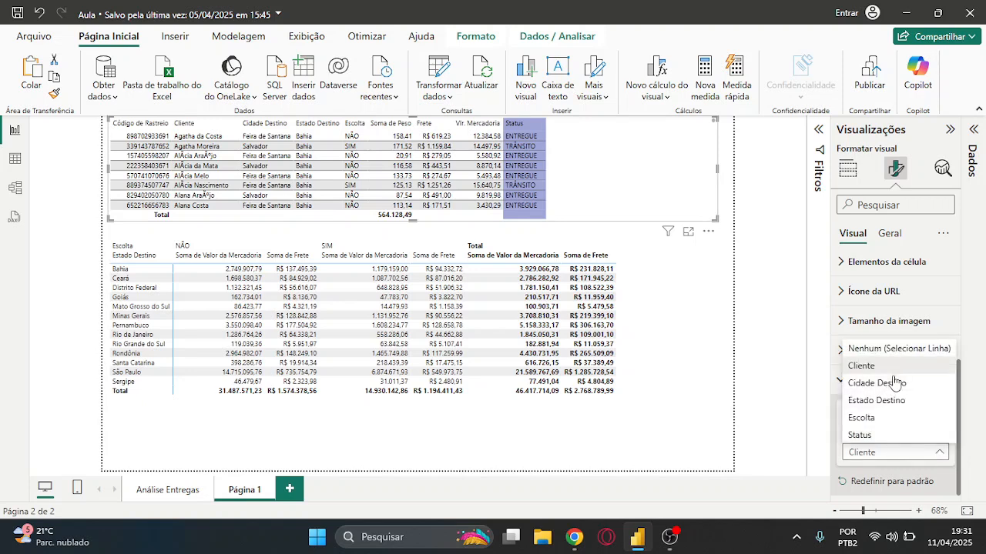
pyautogui.click(879, 458)
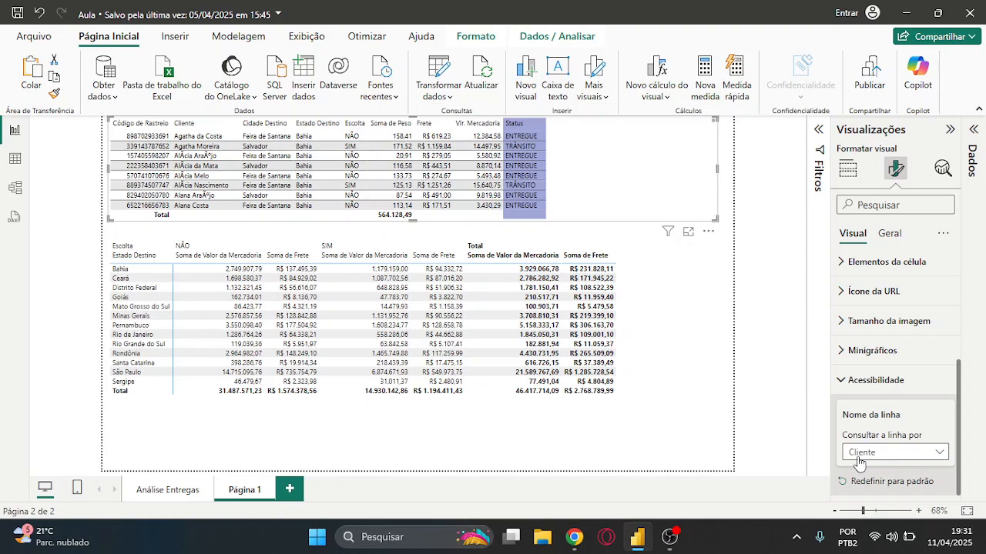
# Look through the delivery table's rows and review the fields available for the accessibility row name
pyautogui.scroll(-1, 452, 174)
pyautogui.scroll(-10, 453, 174)
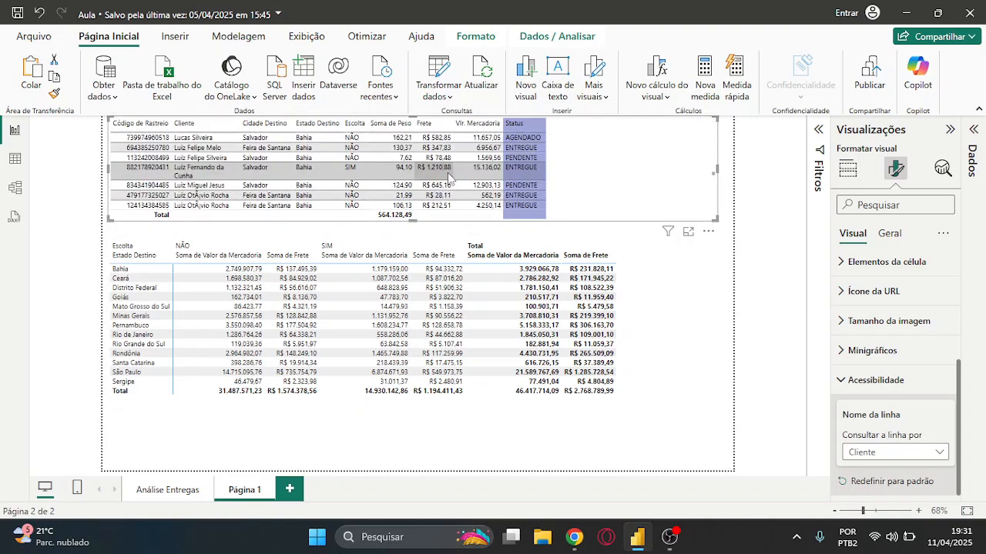
pyautogui.scroll(6, 452, 175)
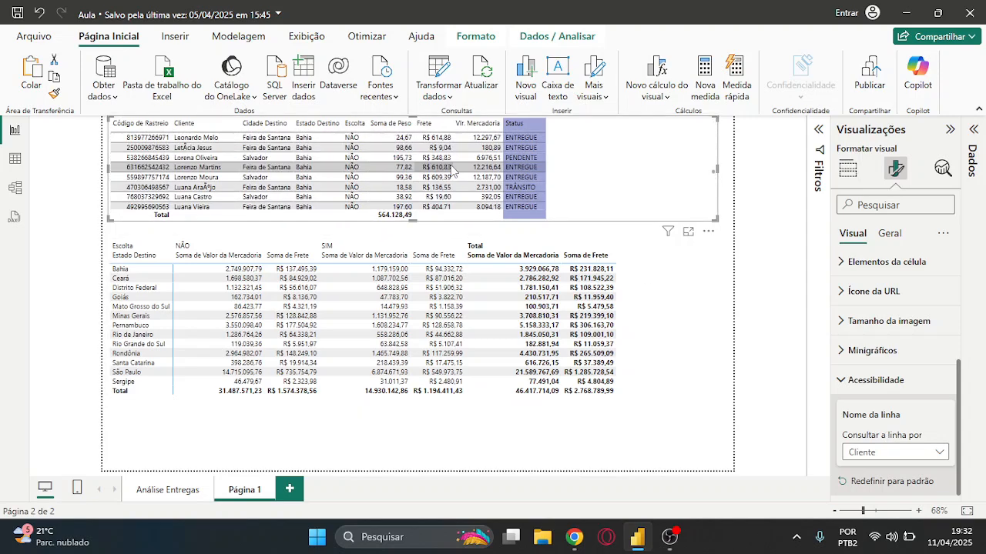
pyautogui.scroll(6, 453, 171)
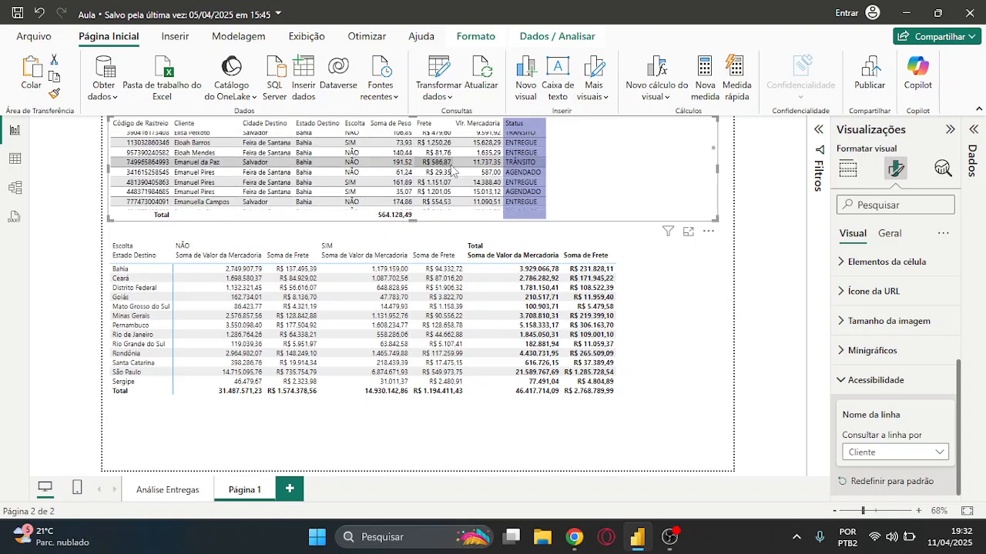
pyautogui.scroll(8, 452, 171)
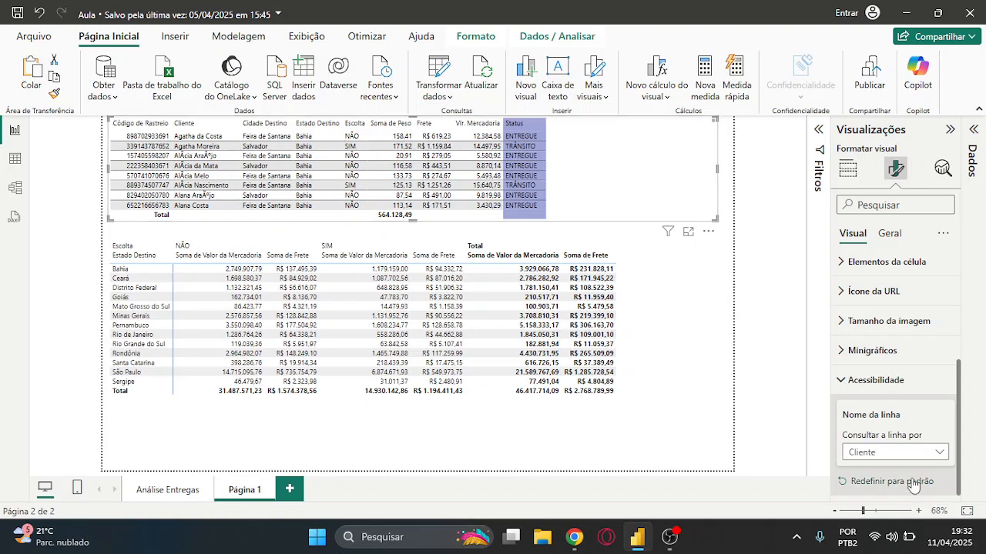
pyautogui.click(912, 453)
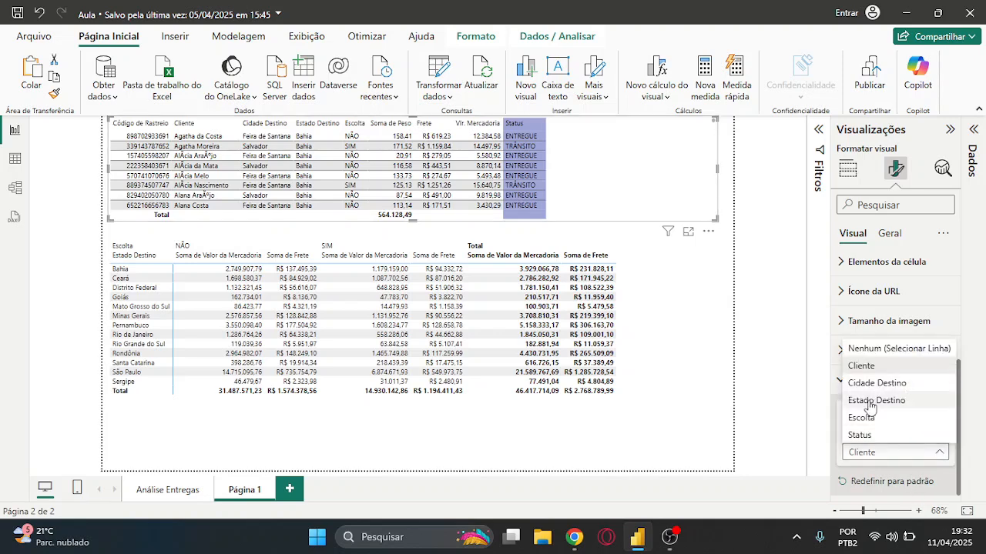
pyautogui.click(889, 455)
# Narrow the delivery table to about the width of the matrix's data below it, and open the table's general formatting settings
pyautogui.click(890, 236)
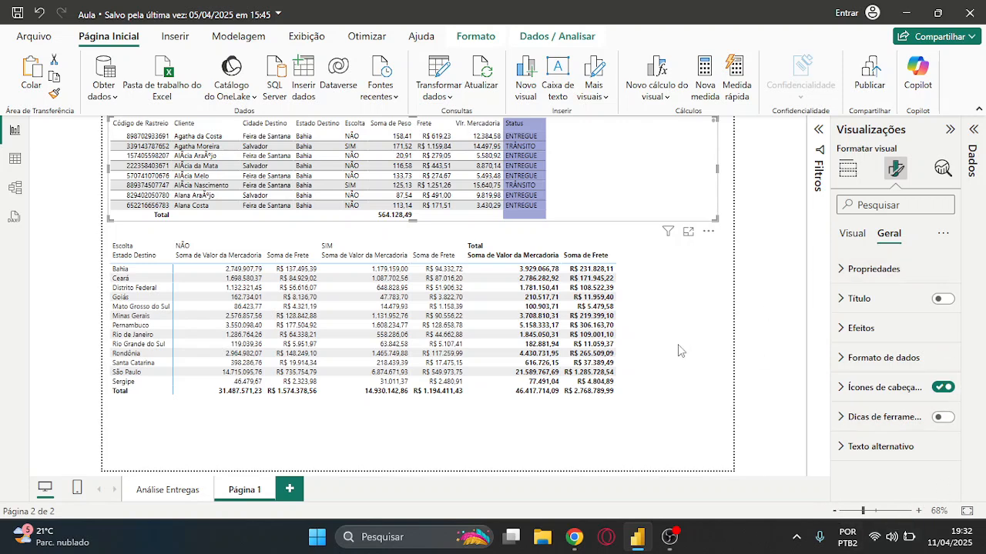
pyautogui.moveTo(716, 167); pyautogui.dragTo(553, 167)
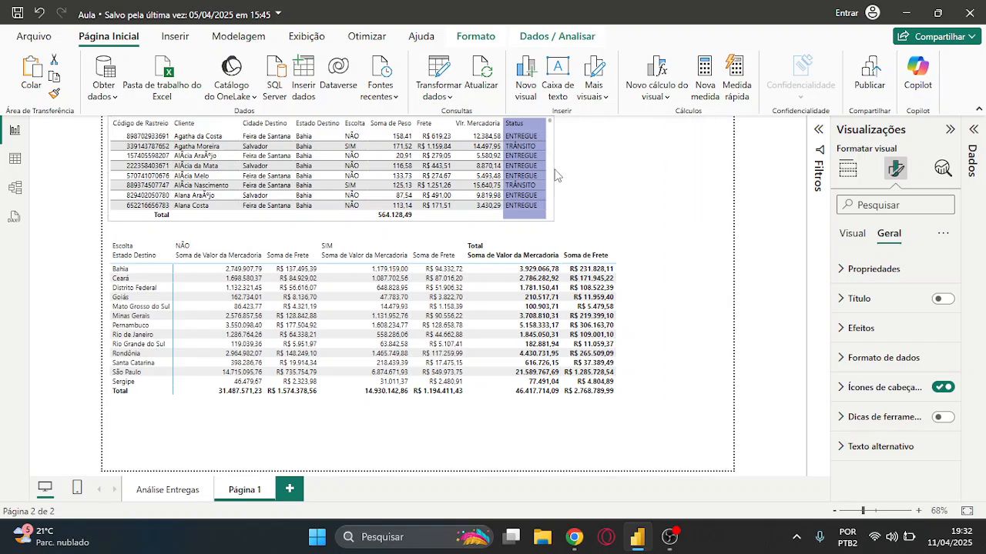
pyautogui.click(617, 170)
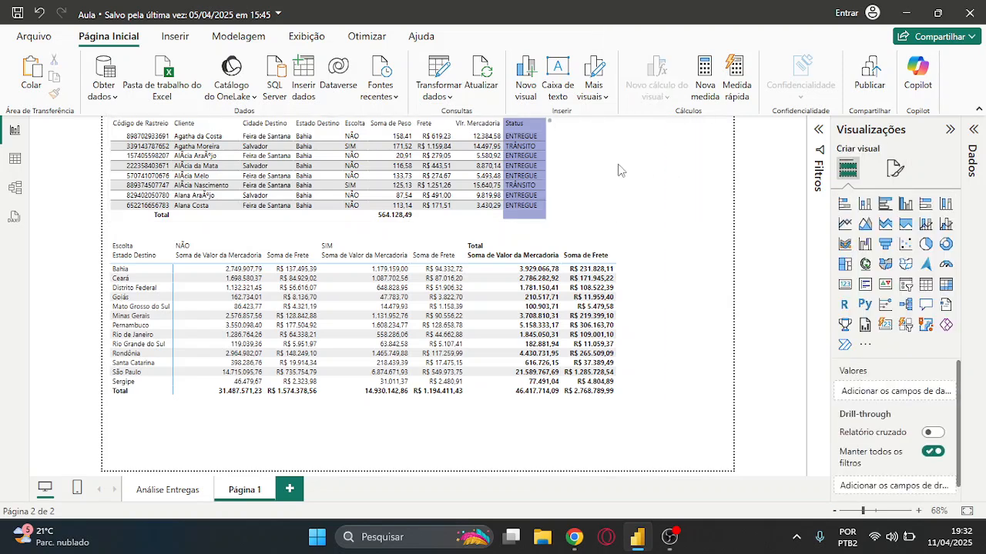
pyautogui.click(634, 283)
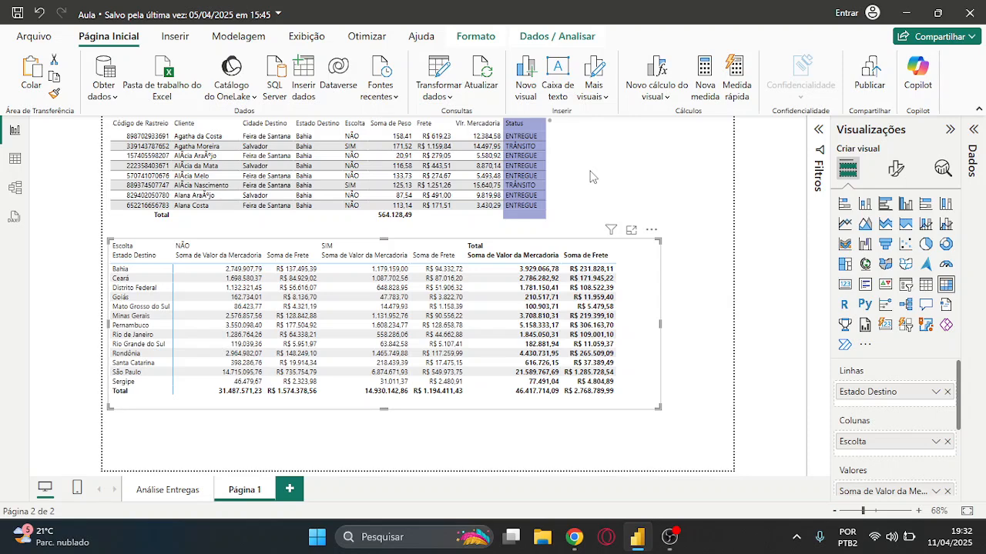
pyautogui.click(467, 219)
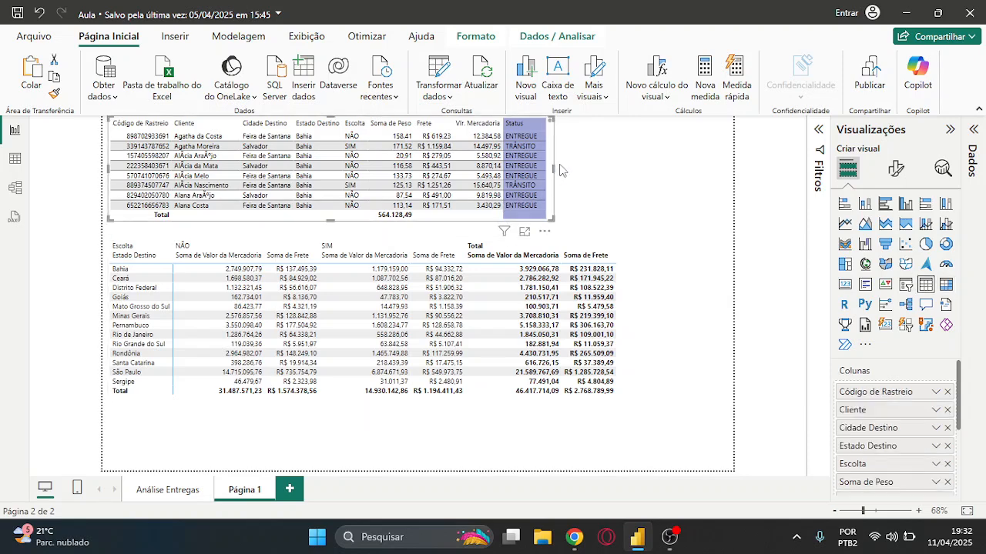
pyautogui.moveTo(549, 169); pyautogui.dragTo(621, 174)
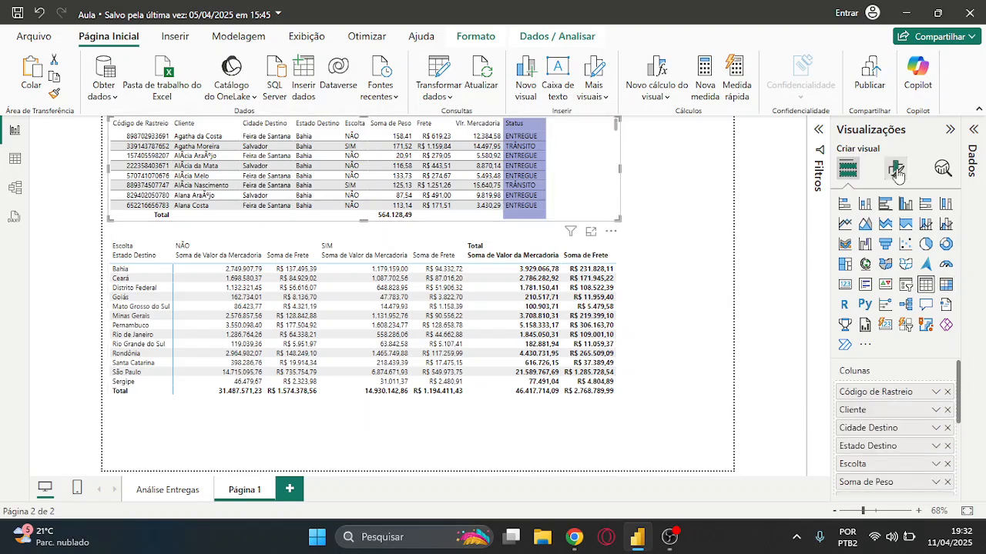
pyautogui.click(895, 168)
pyautogui.click(889, 236)
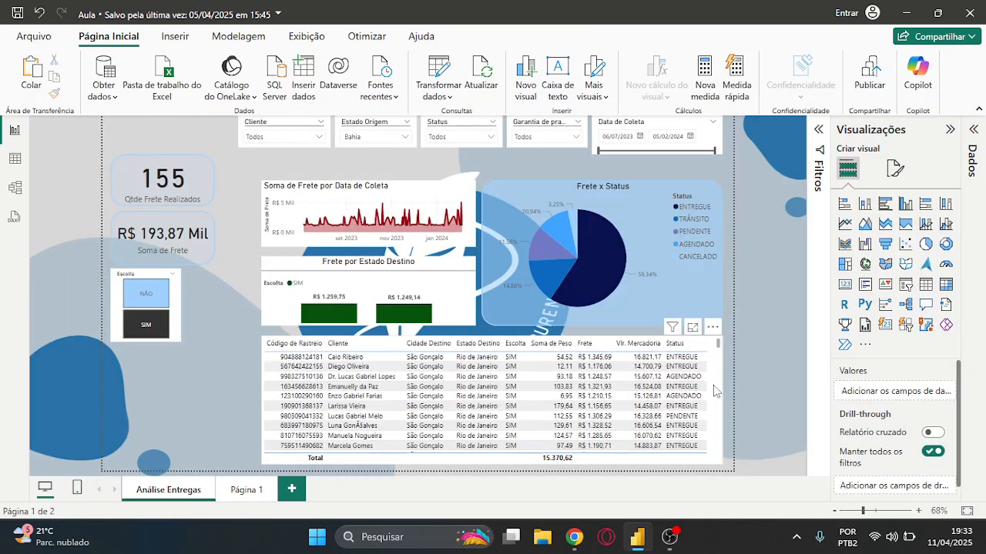
# Try narrowing the delivery table on the Análise Entregas page until its columns are cut off, and restore its full width
pyautogui.moveTo(713, 390); pyautogui.dragTo(599, 393)
pyautogui.moveTo(463, 467); pyautogui.dragTo(385, 472)
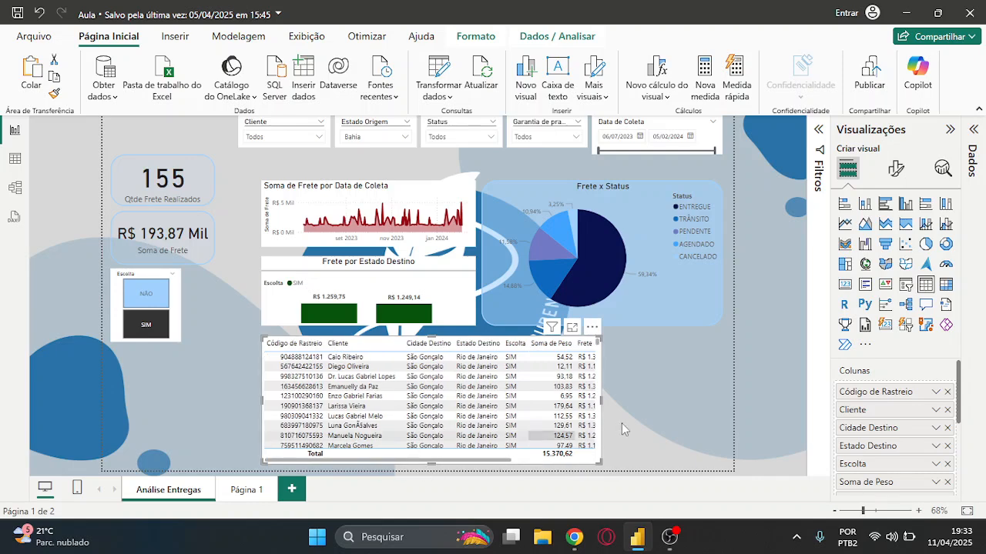
pyautogui.moveTo(599, 399); pyautogui.dragTo(722, 400)
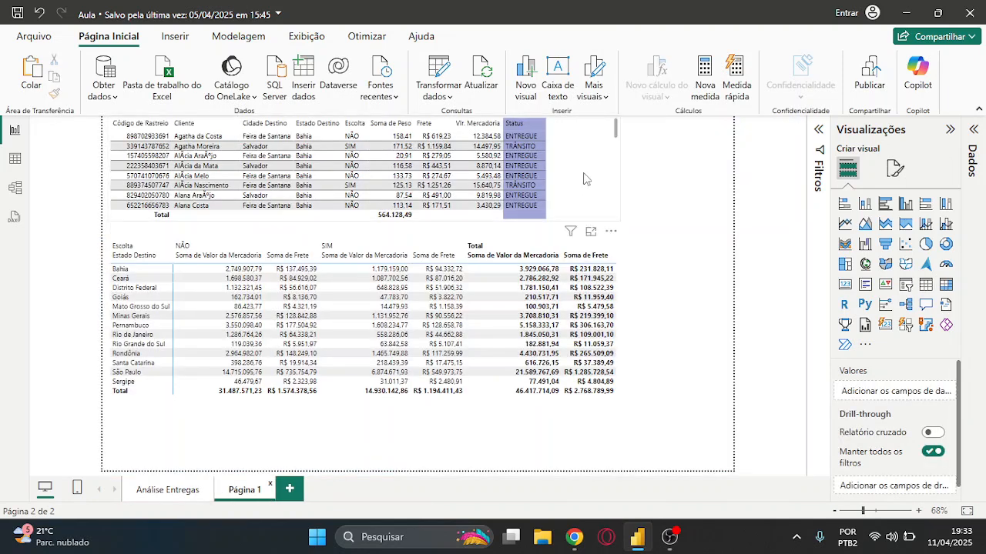
# Turn on the delivery table's title, set its text to "Análise detalhada", and align it to the centre
pyautogui.click(416, 168)
pyautogui.click(895, 168)
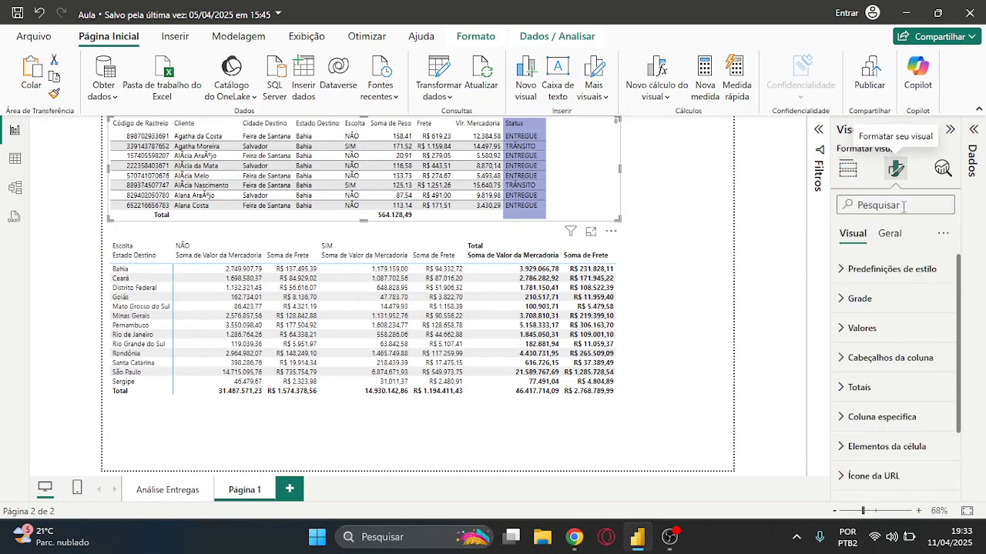
pyautogui.click(895, 234)
pyautogui.click(944, 298)
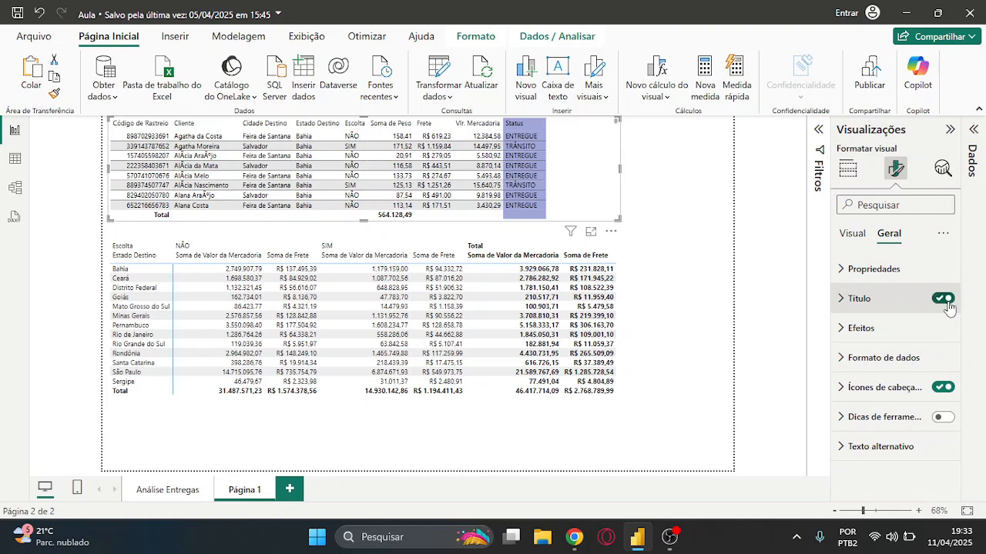
pyautogui.click(876, 301)
pyautogui.click(885, 369)
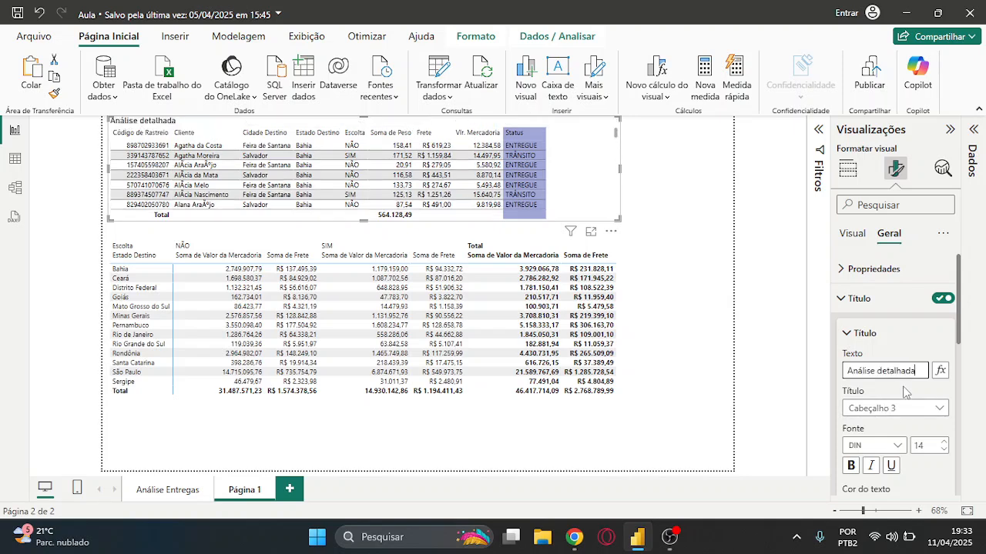
pyautogui.scroll(-3, 905, 392)
pyautogui.click(871, 437)
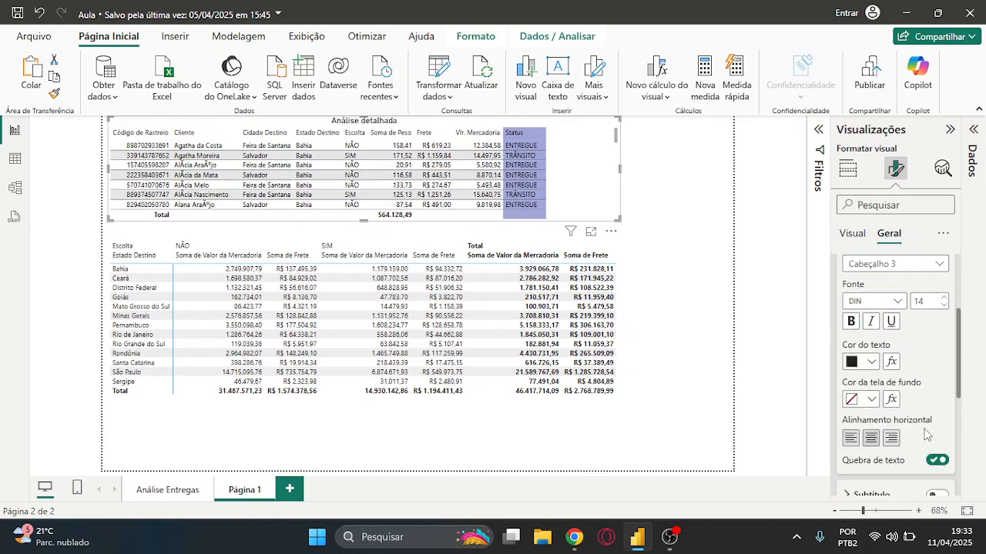
# Examine the matrix's visual formatting options for layout presets, gridlines and blank rows
pyautogui.click(653, 404)
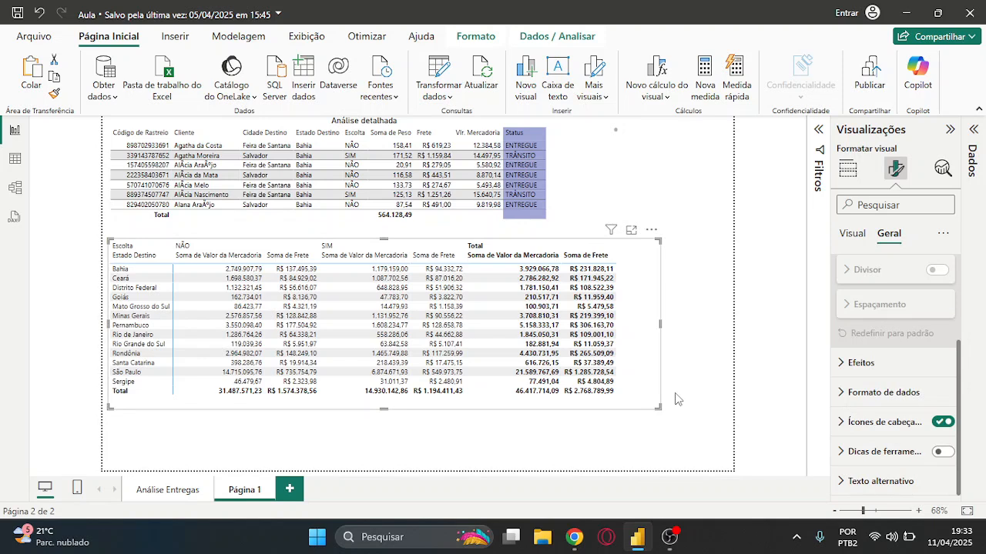
pyautogui.scroll(3, 899, 384)
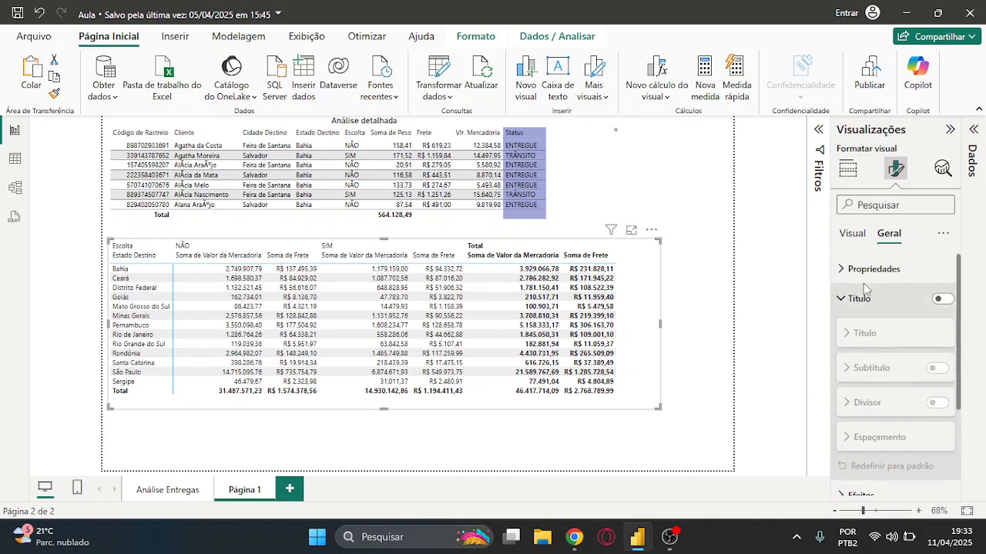
pyautogui.click(862, 302)
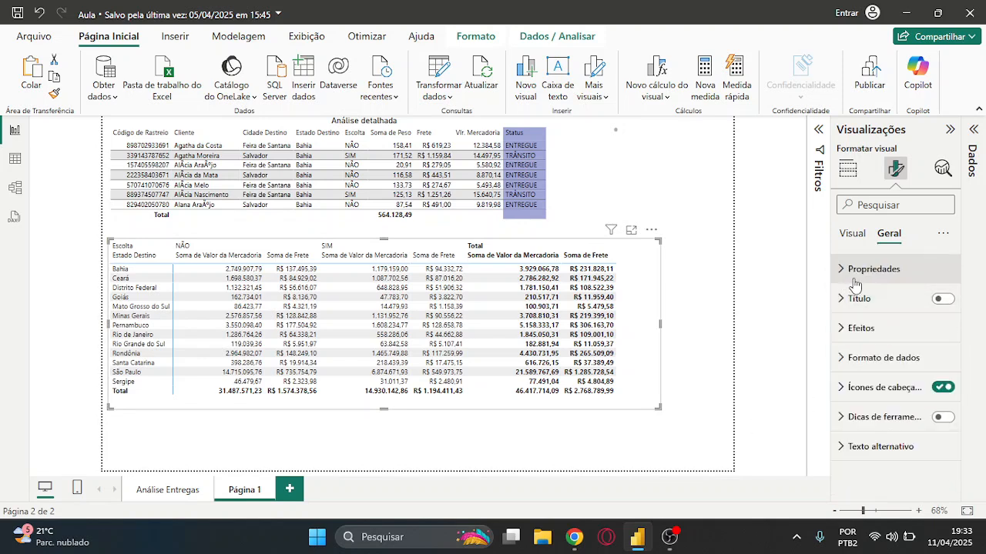
pyautogui.click(854, 233)
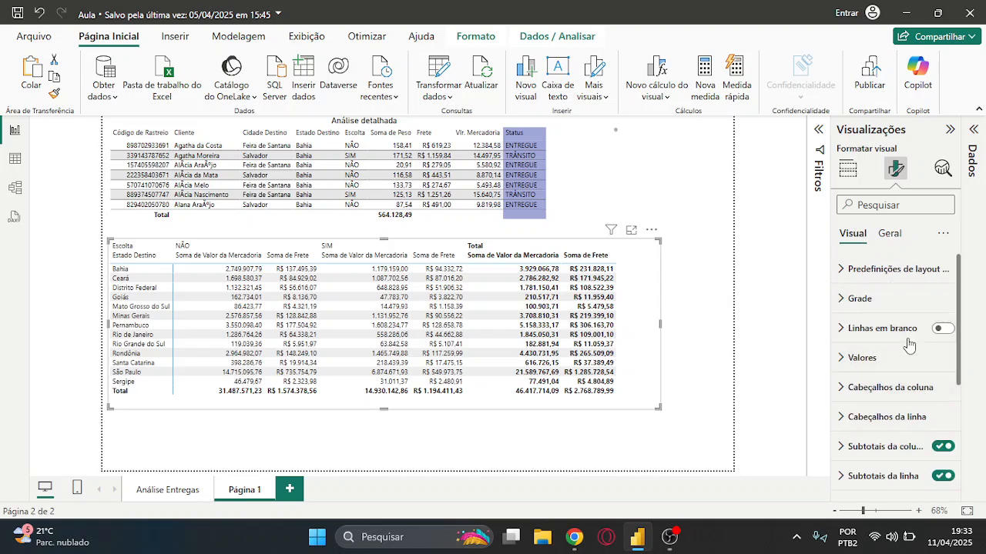
pyautogui.click(899, 273)
pyautogui.click(899, 274)
pyautogui.click(862, 299)
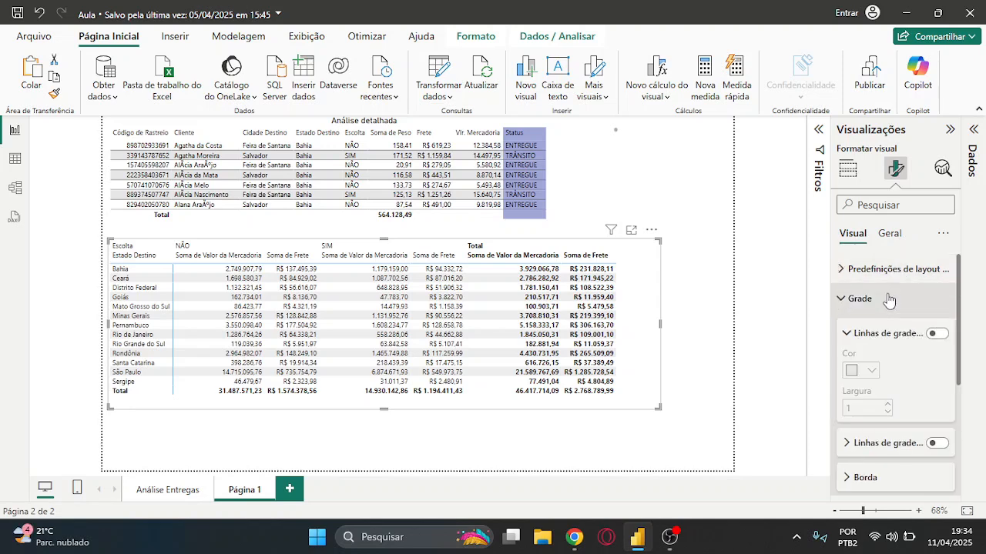
pyautogui.click(862, 299)
pyautogui.click(874, 328)
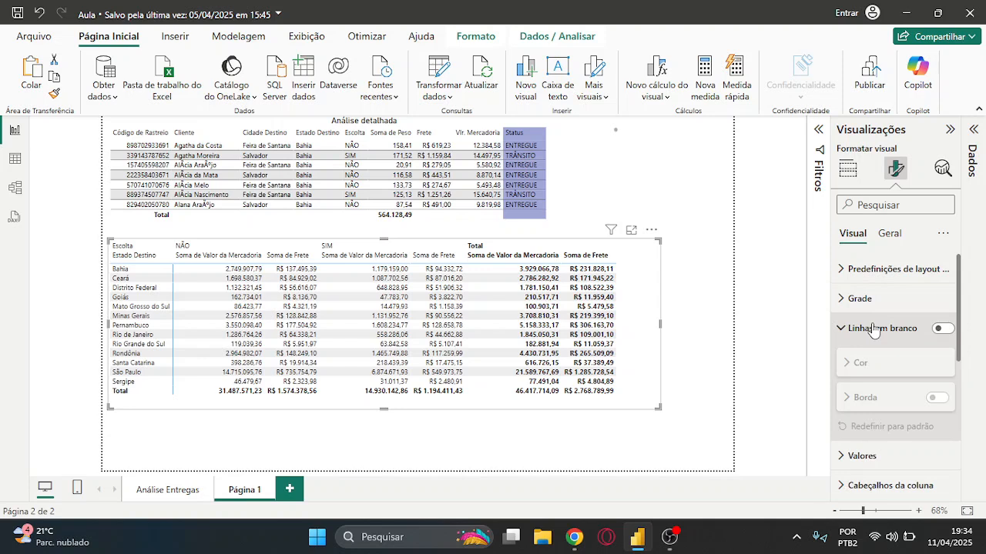
# Try blank rows coloured dark blue between the matrix's states, and turn the blank rows off again
pyautogui.click(940, 339)
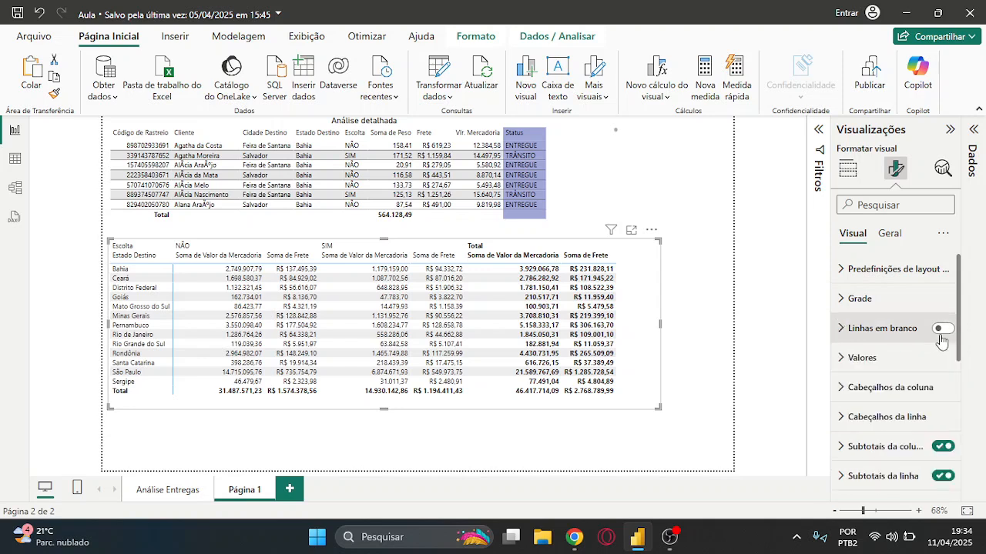
pyautogui.click(941, 339)
pyautogui.click(942, 330)
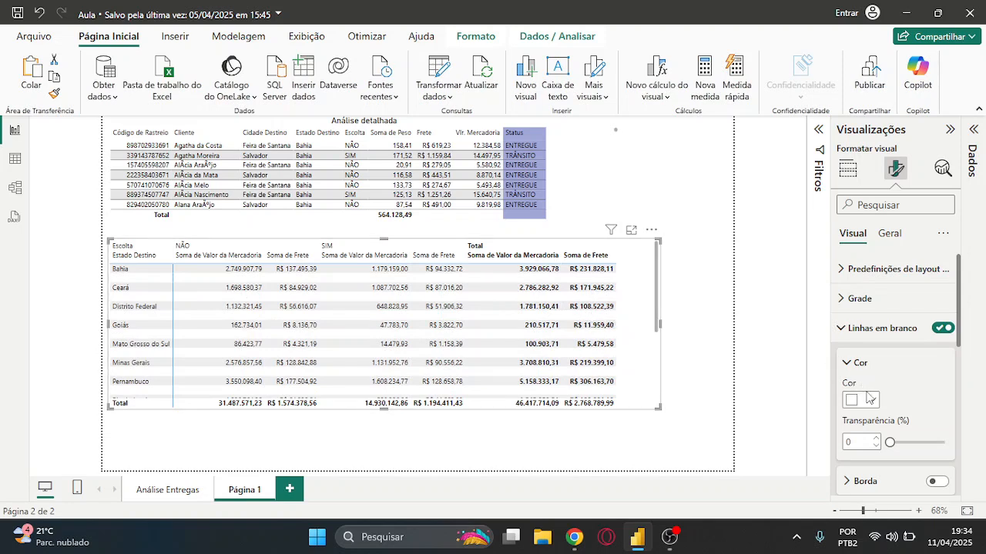
pyautogui.moveTo(961, 315); pyautogui.dragTo(961, 340)
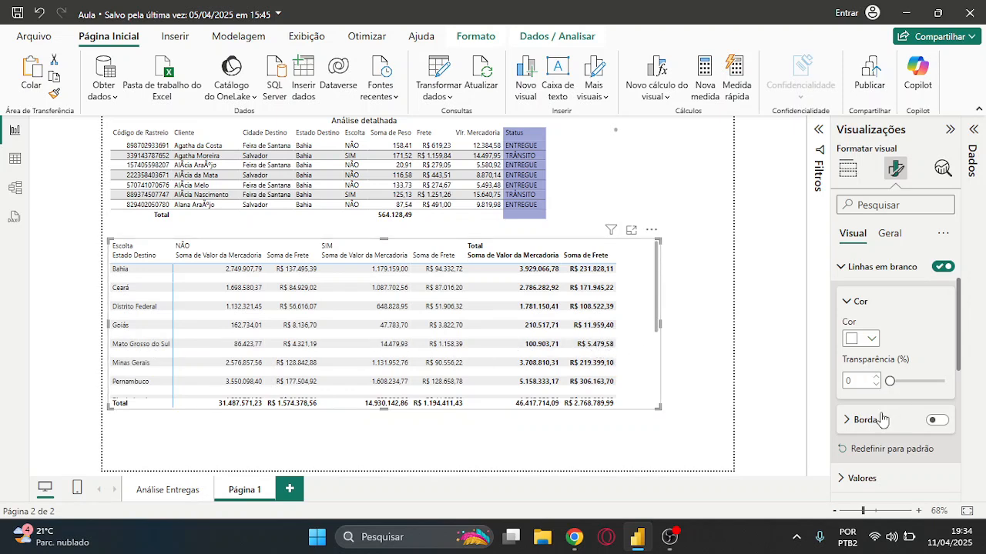
pyautogui.moveTo(884, 381)
pyautogui.mouseDown()
pyautogui.moveTo(921, 381)
pyautogui.moveTo(889, 381)
pyautogui.mouseUp()
pyautogui.click(861, 339)
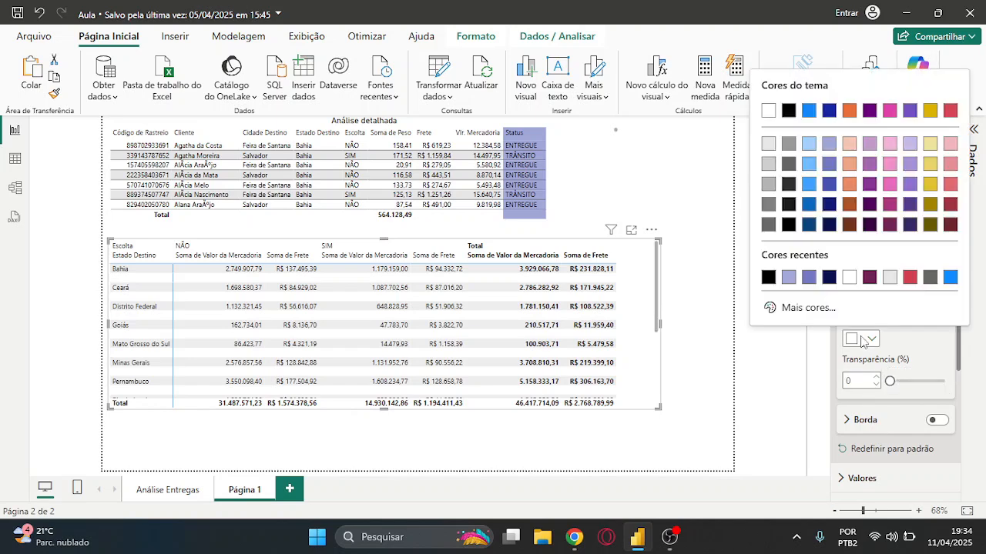
pyautogui.click(807, 225)
pyautogui.moveTo(887, 382)
pyautogui.mouseDown()
pyautogui.moveTo(948, 391)
pyautogui.moveTo(889, 382)
pyautogui.mouseUp()
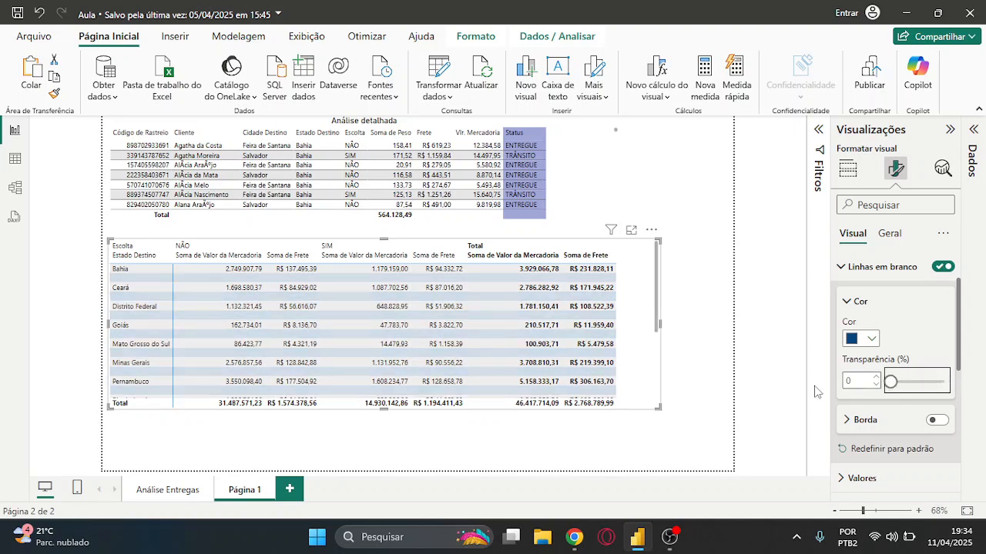
pyautogui.click(941, 267)
pyautogui.click(847, 267)
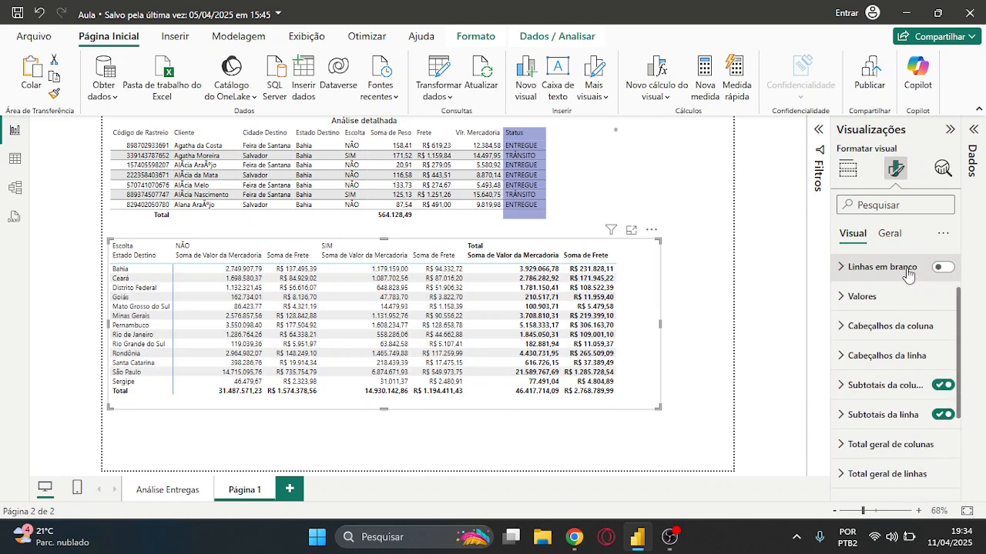
# Review the formatting options for the matrix's values and column headers
pyautogui.click(878, 296)
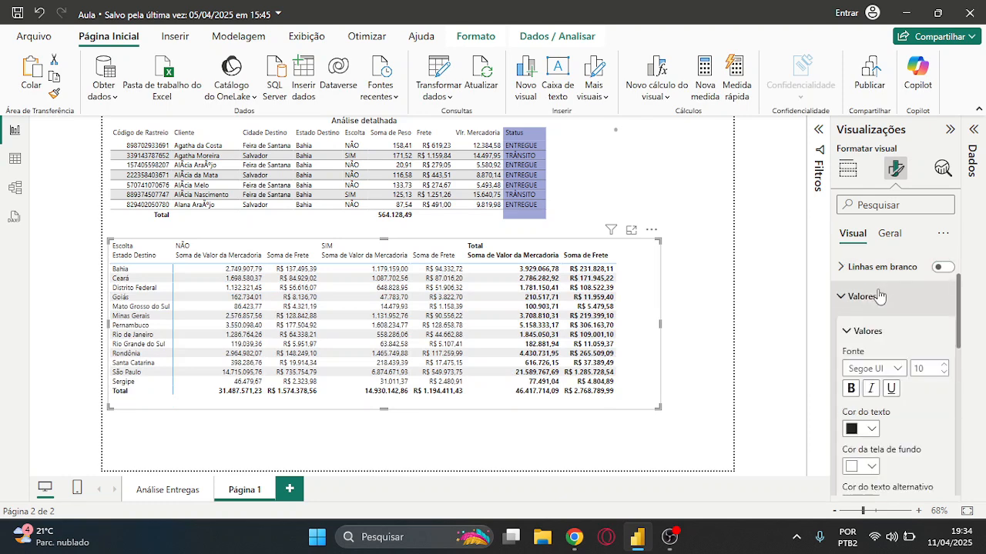
pyautogui.click(864, 302)
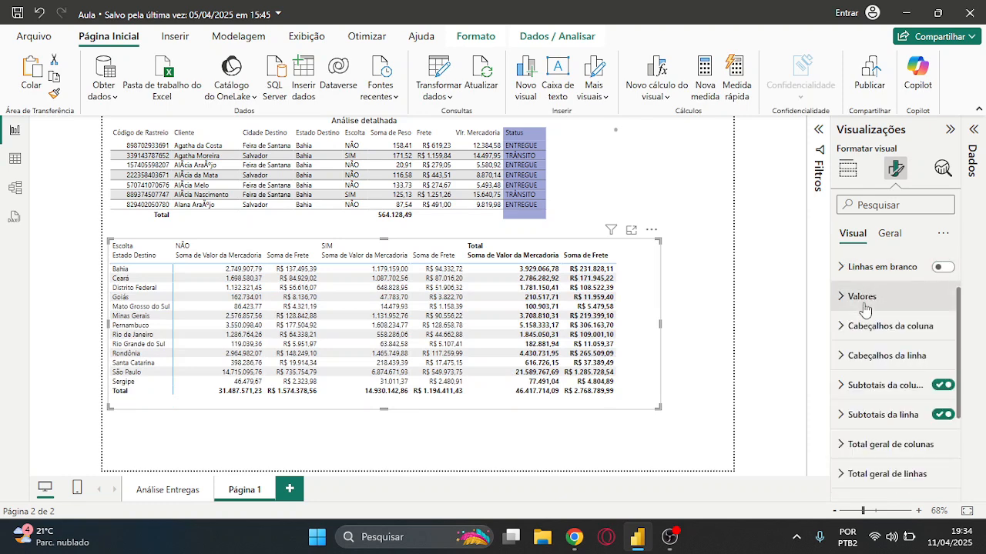
pyautogui.click(868, 329)
pyautogui.click(868, 331)
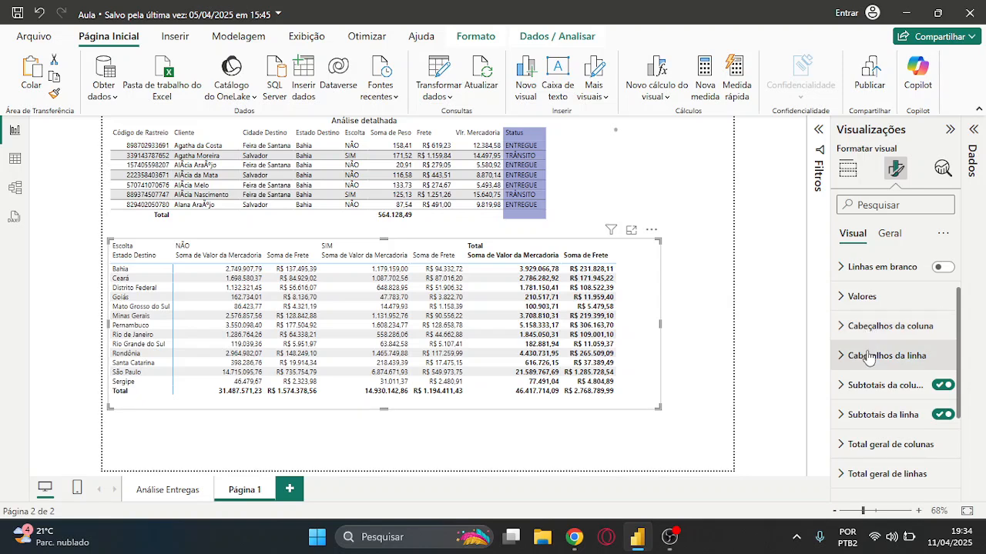
pyautogui.click(868, 327)
pyautogui.scroll(-2, 897, 371)
pyautogui.scroll(-3, 882, 367)
pyautogui.scroll(5, 882, 368)
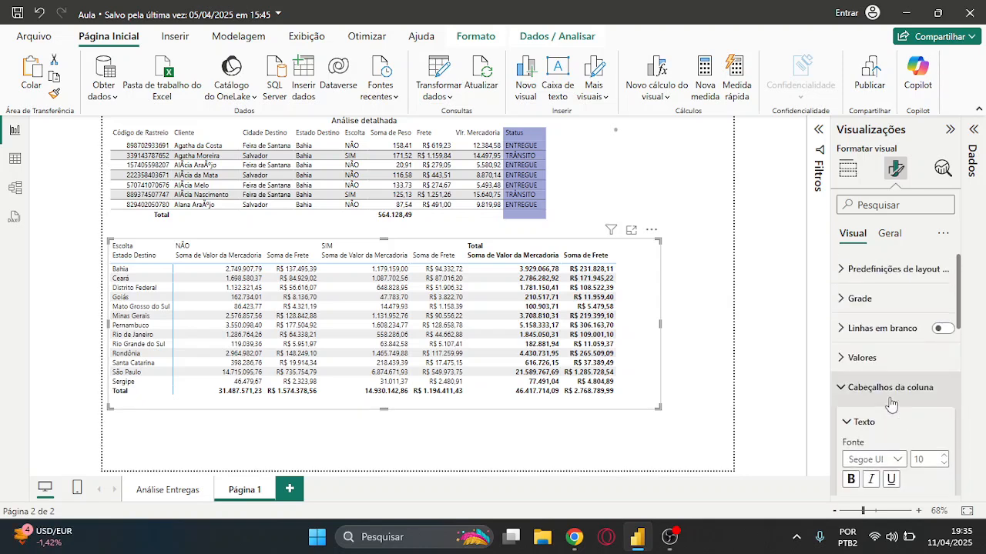
# Try navy and light purple backgrounds on the matrix's column headers, and restore the white background
pyautogui.scroll(-2, 882, 383)
pyautogui.click(872, 379)
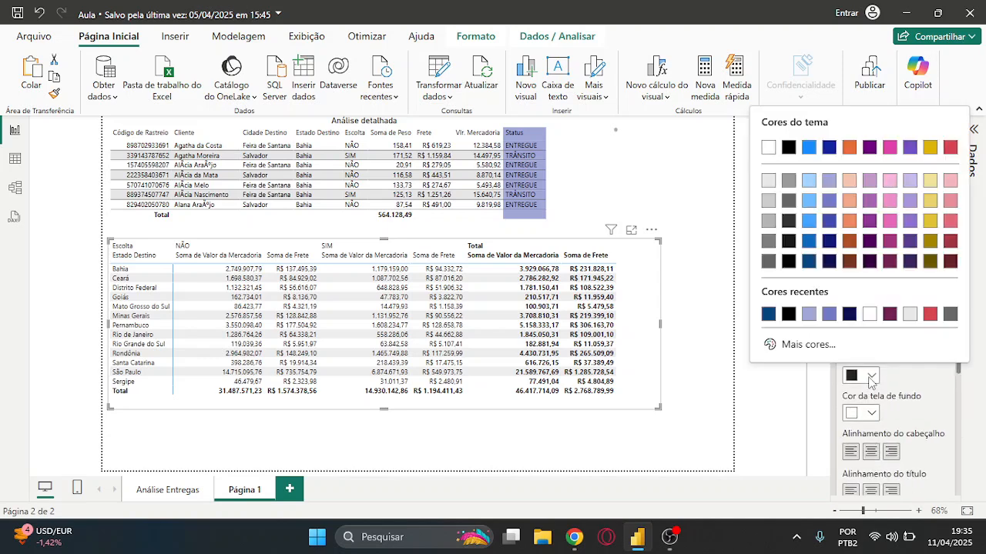
pyautogui.click(872, 415)
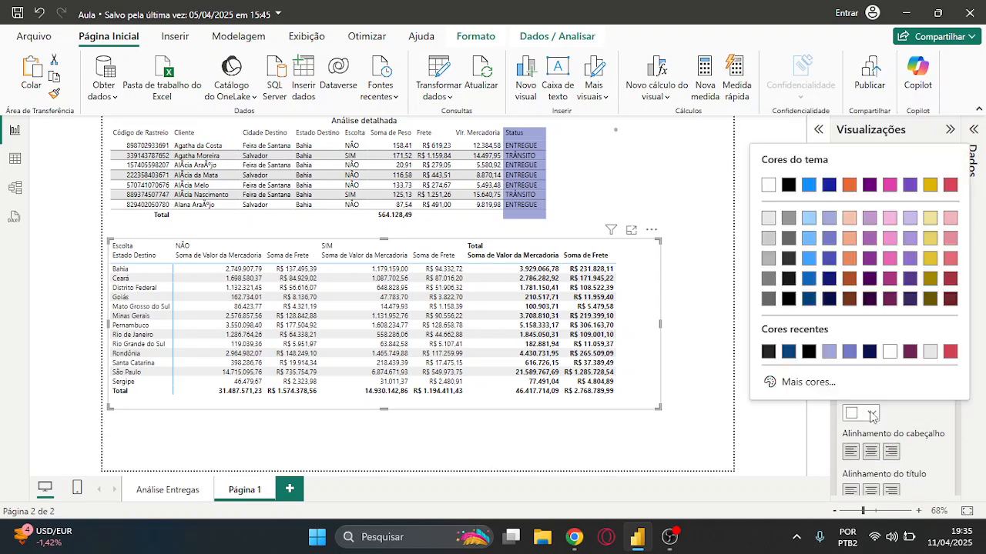
pyautogui.click(869, 352)
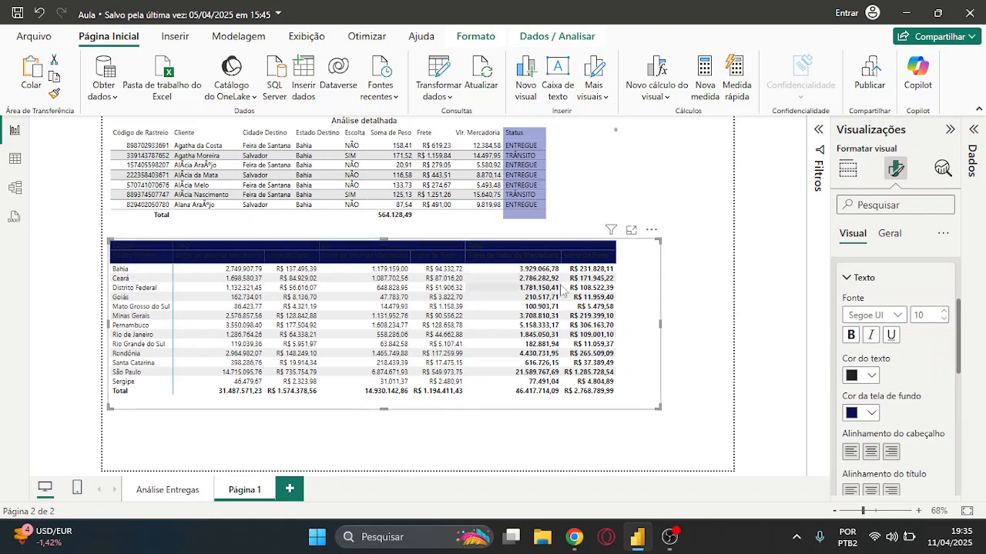
pyautogui.click(873, 416)
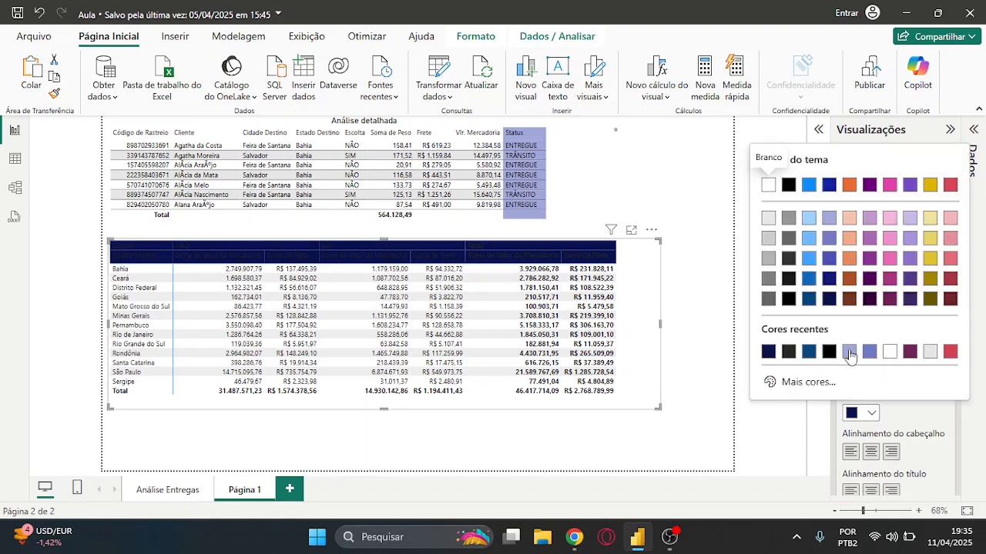
pyautogui.click(849, 352)
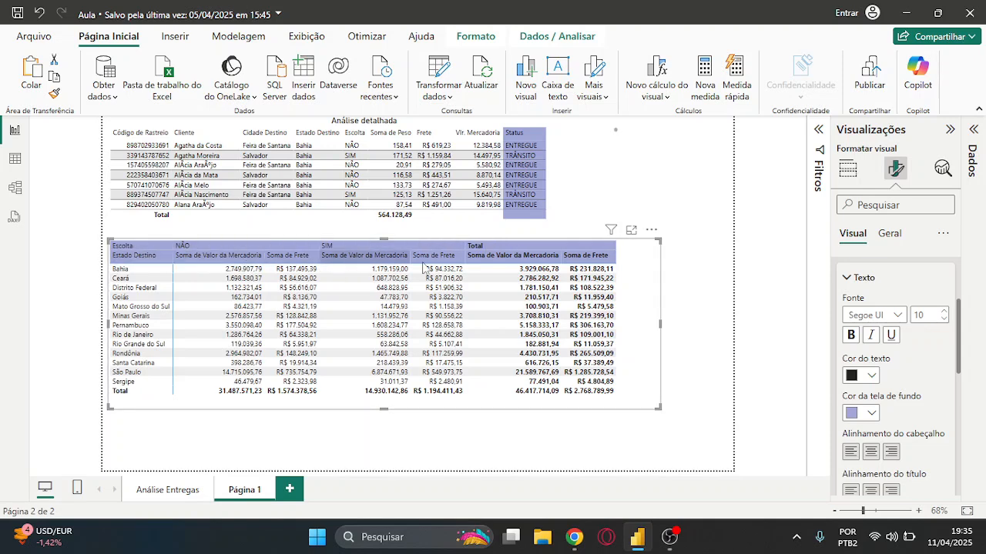
pyautogui.click(871, 413)
pyautogui.click(769, 194)
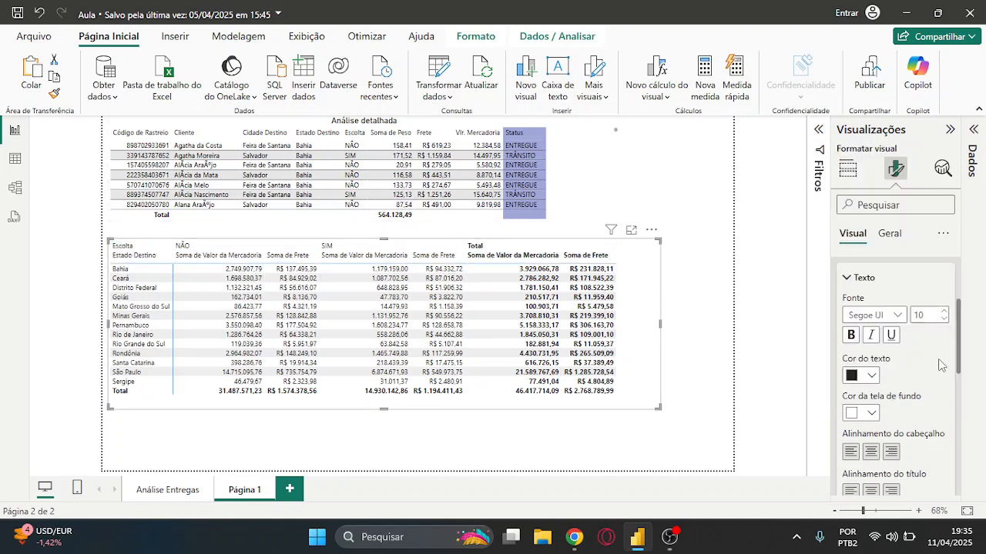
pyautogui.scroll(5, 870, 369)
pyautogui.click(853, 393)
# Try a black background colour for the matrix's row headers, and restore white
pyautogui.scroll(-1, 900, 396)
pyautogui.scroll(-2, 899, 395)
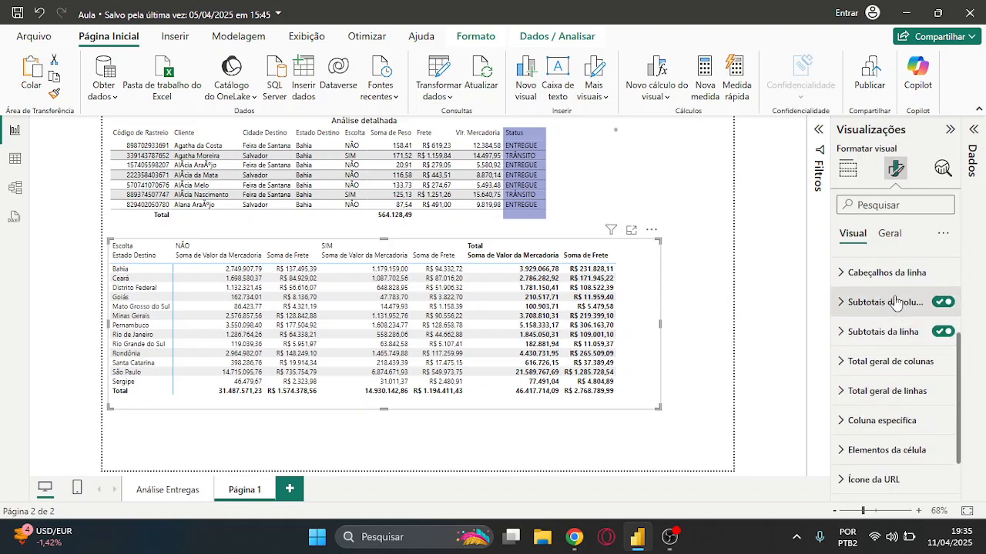
pyautogui.click(898, 277)
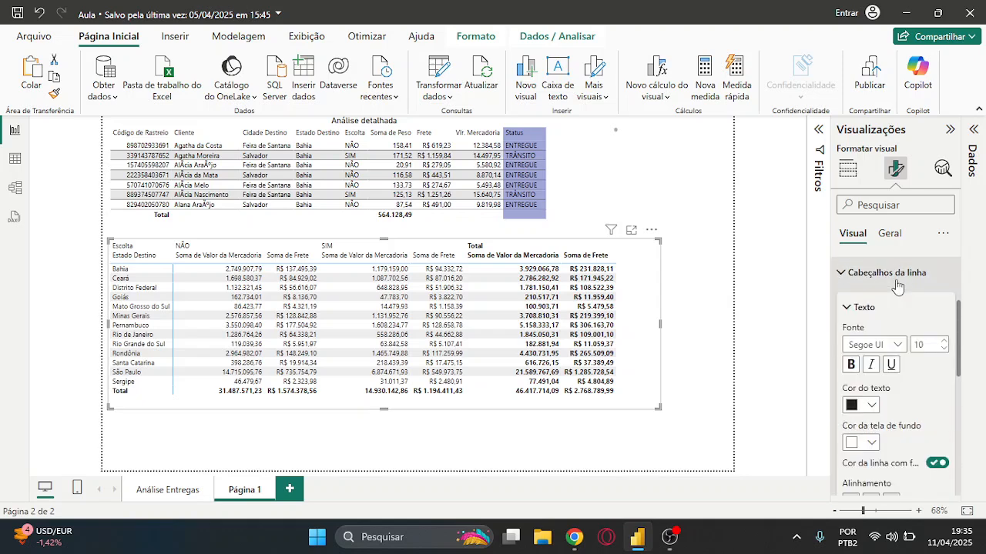
pyautogui.click(872, 444)
pyautogui.click(868, 383)
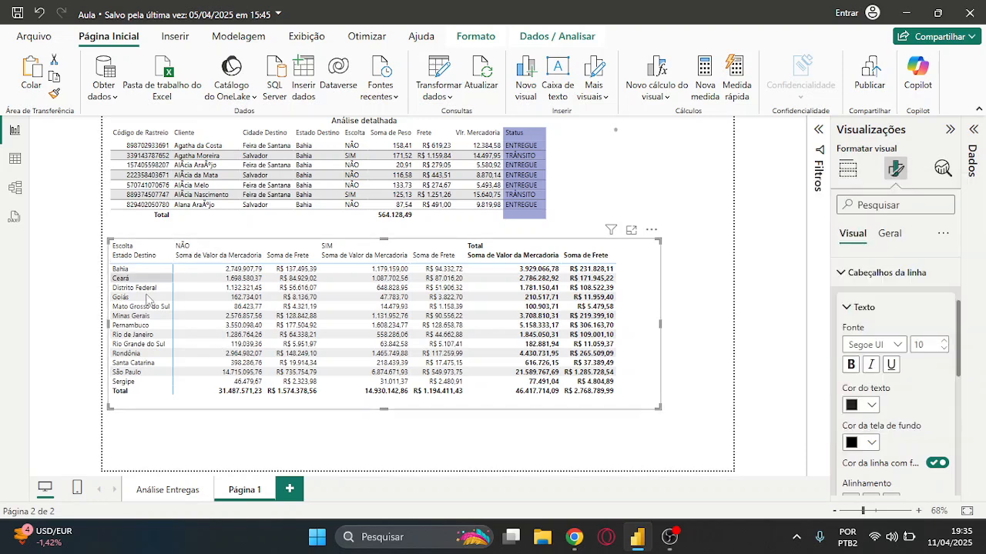
pyautogui.click(872, 443)
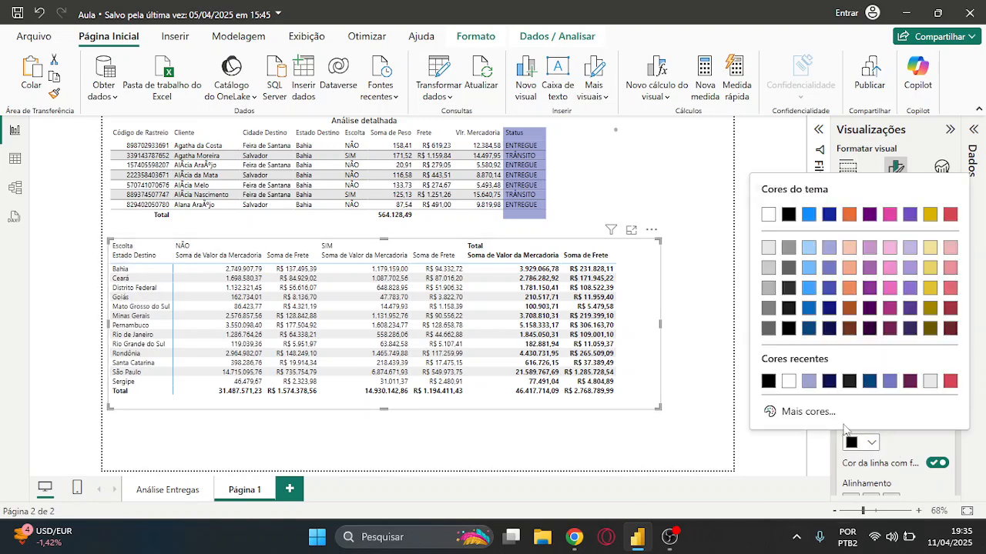
pyautogui.click(789, 382)
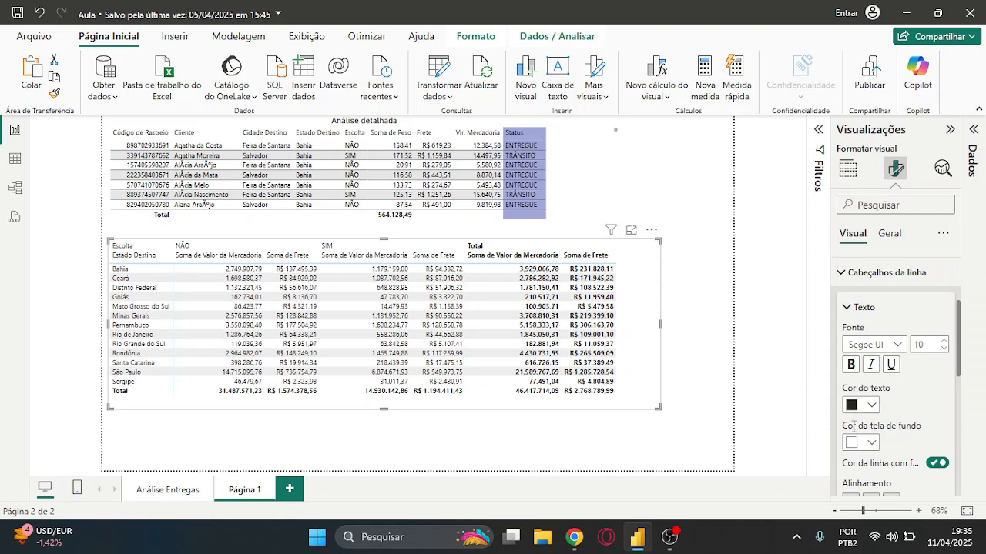
# Set the matrix's row header font size to 16 and its background colour to navy
pyautogui.scroll(-2, 888, 423)
pyautogui.scroll(2, 890, 429)
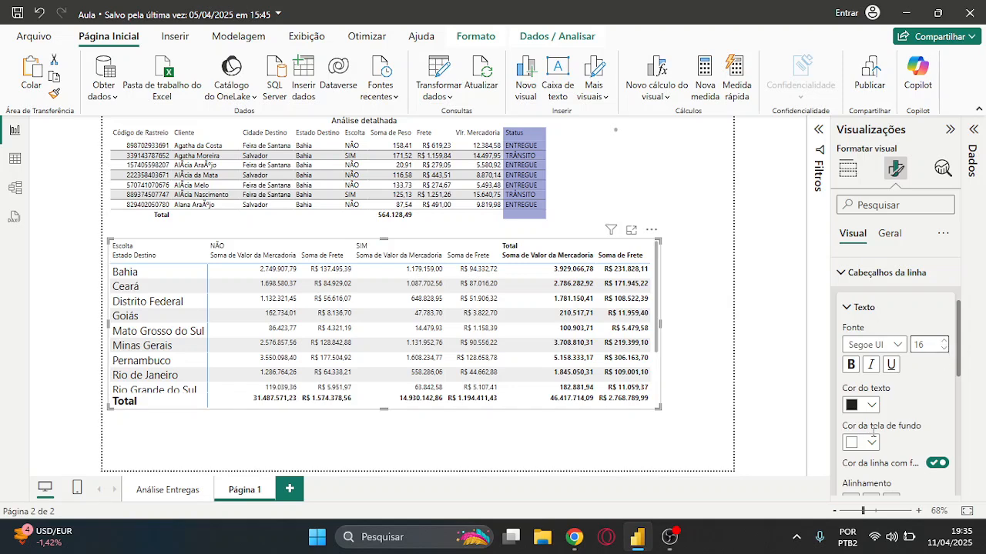
pyautogui.click(871, 444)
pyautogui.click(828, 382)
pyautogui.click(868, 443)
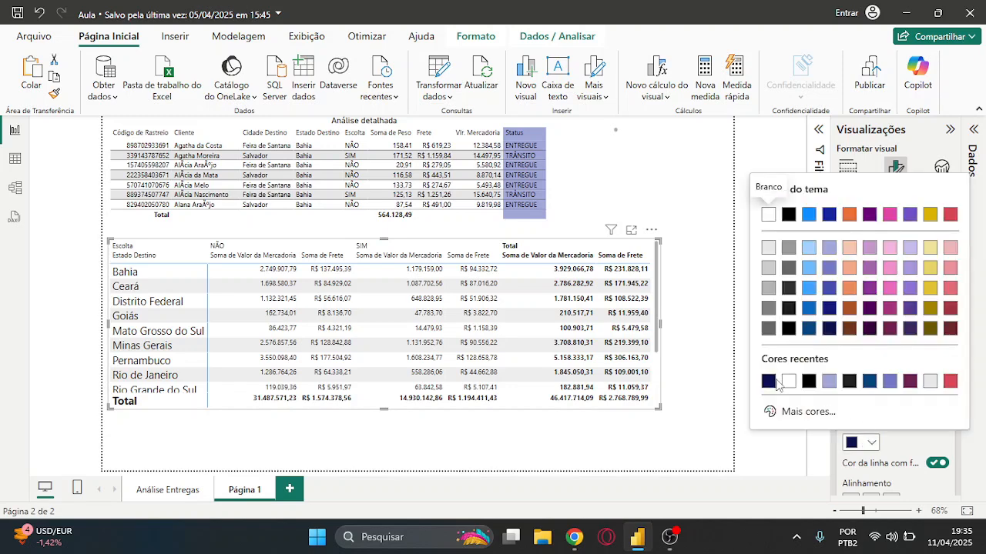
pyautogui.click(892, 453)
# Examine the row headers' +/- icon options for colour and size
pyautogui.scroll(-3, 892, 453)
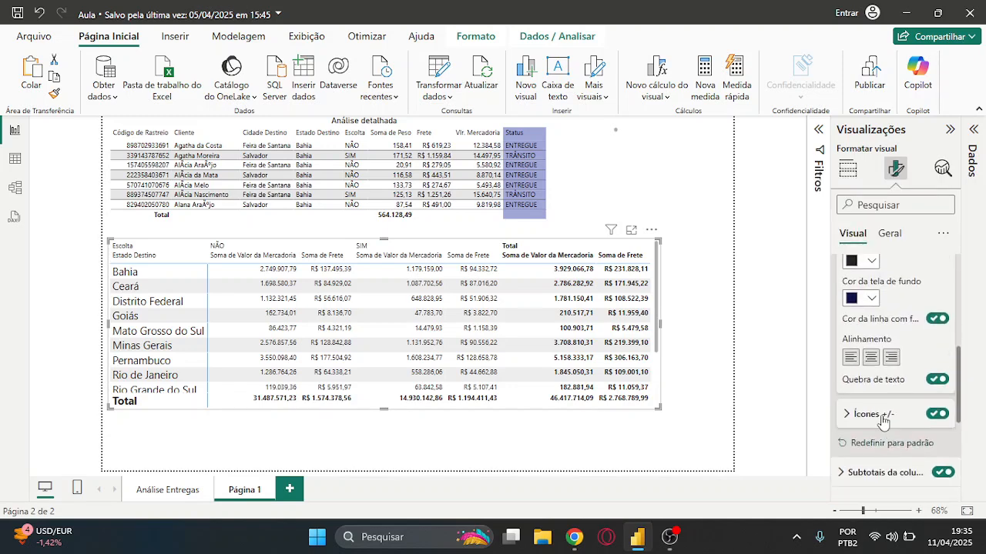
pyautogui.click(884, 414)
pyautogui.scroll(-3, 883, 420)
pyautogui.click(883, 416)
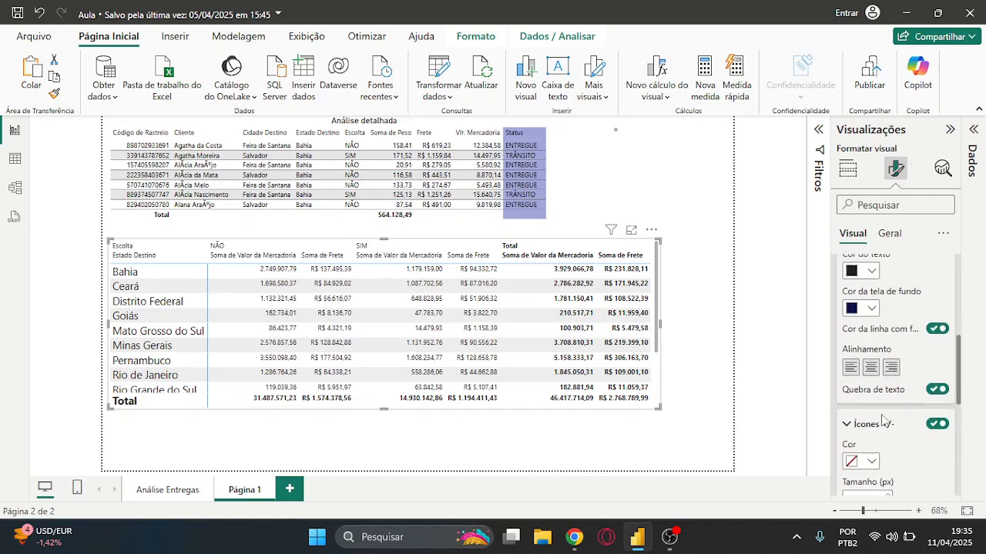
# Try dark brown and light orange background colours on the matrix's row headers
pyautogui.click(862, 443)
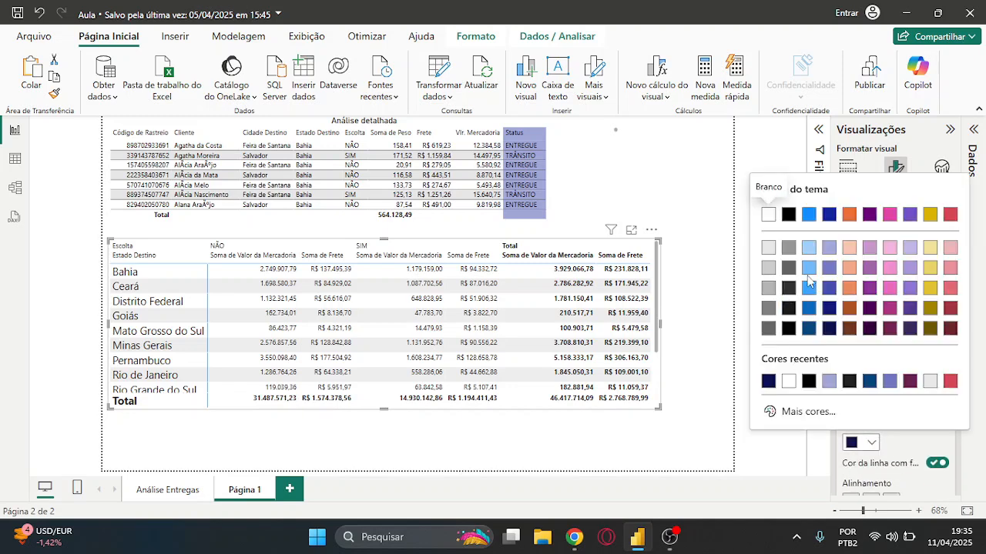
pyautogui.click(850, 329)
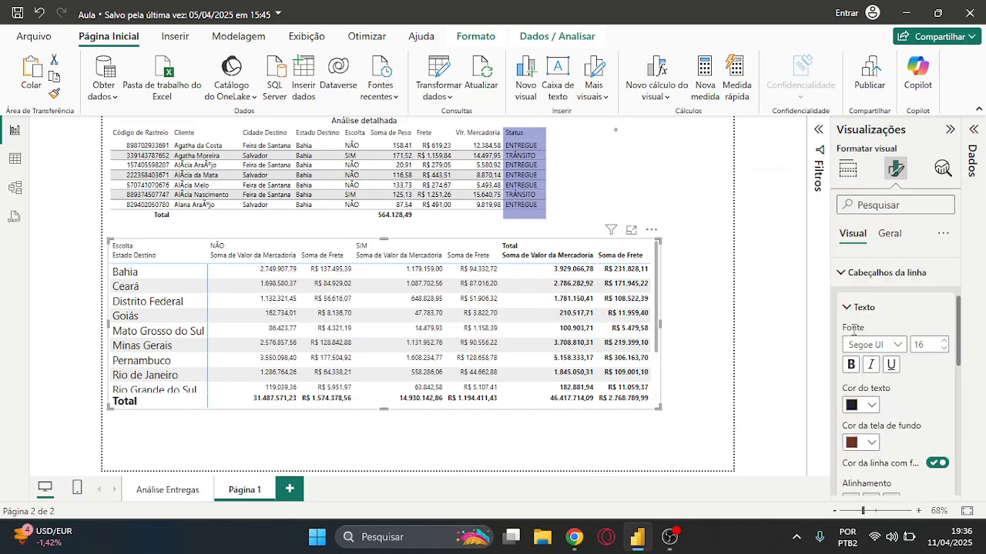
pyautogui.click(865, 447)
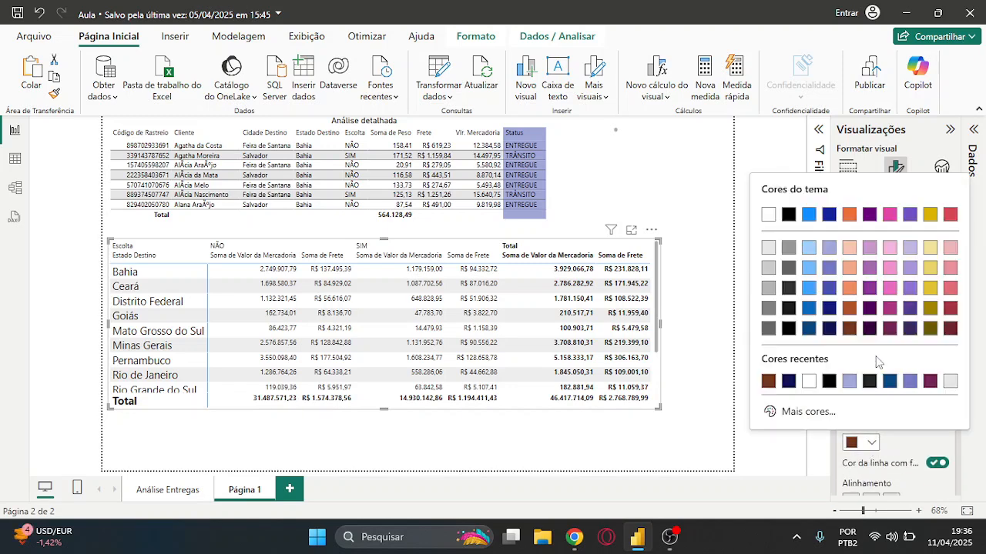
pyautogui.click(850, 291)
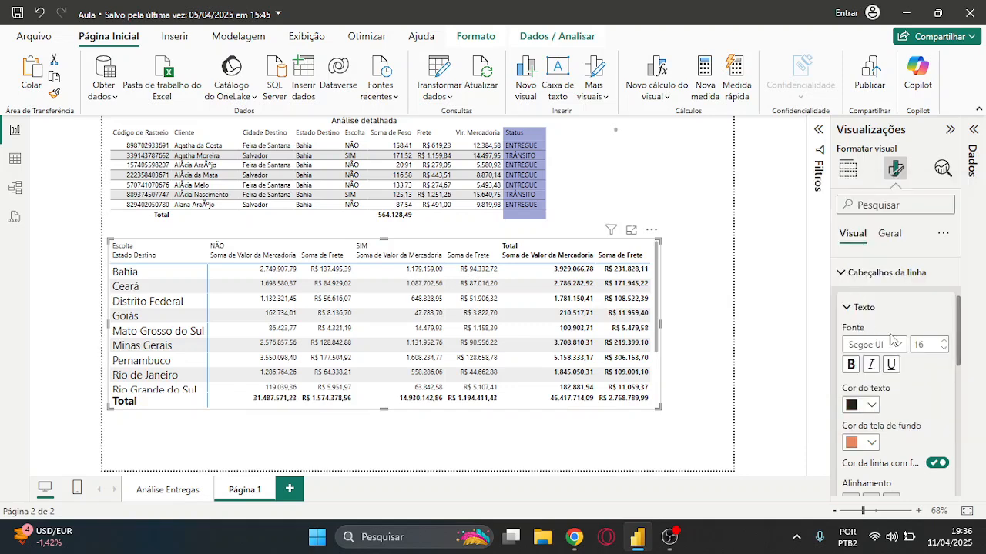
# Format the matrix's row headers with font size 10, bold text and a white background
pyautogui.click(943, 354)
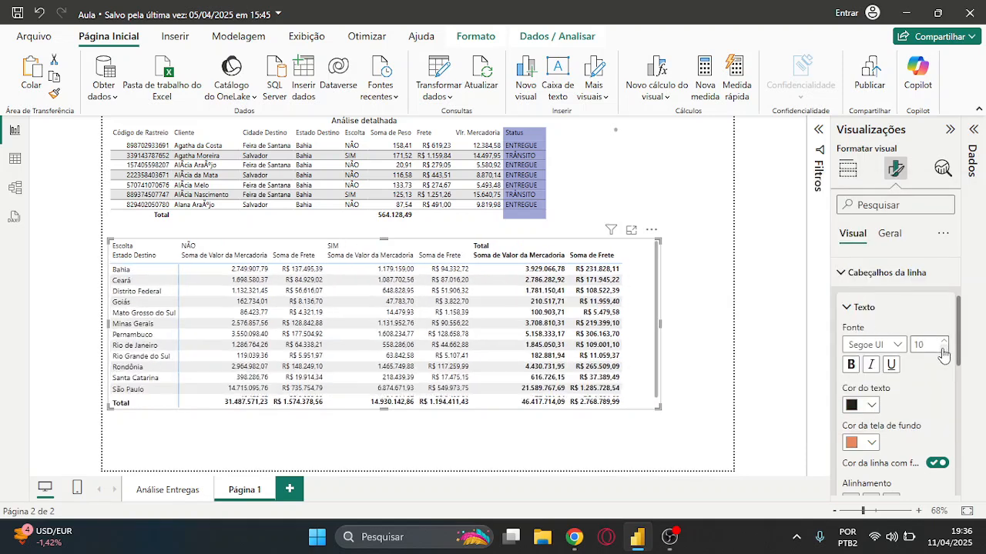
pyautogui.click(943, 353)
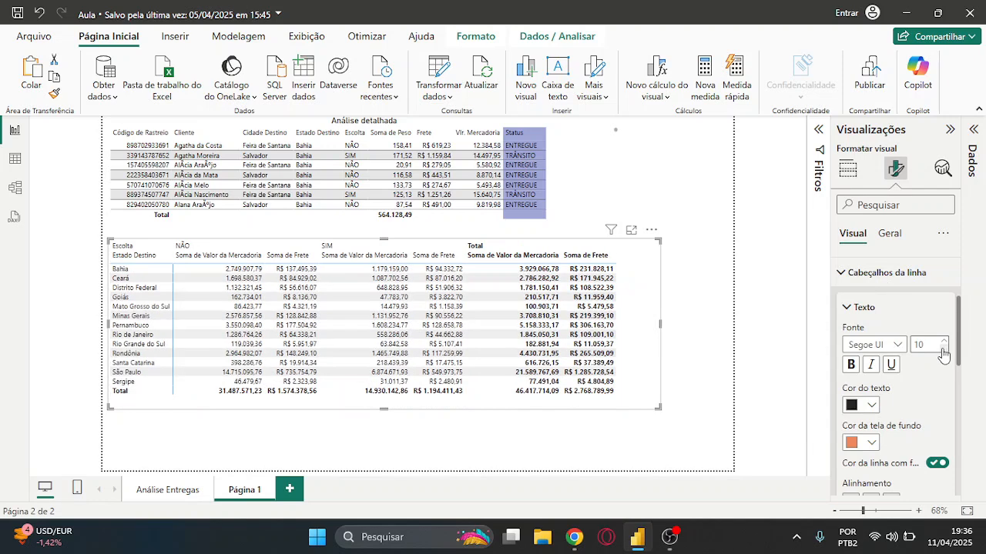
pyautogui.click(852, 365)
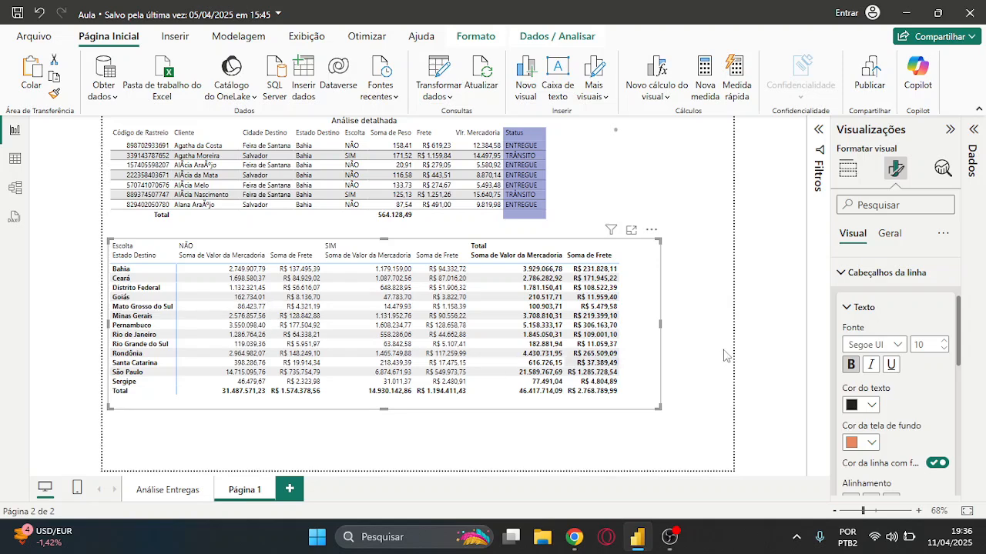
pyautogui.click(862, 443)
pyautogui.click(831, 386)
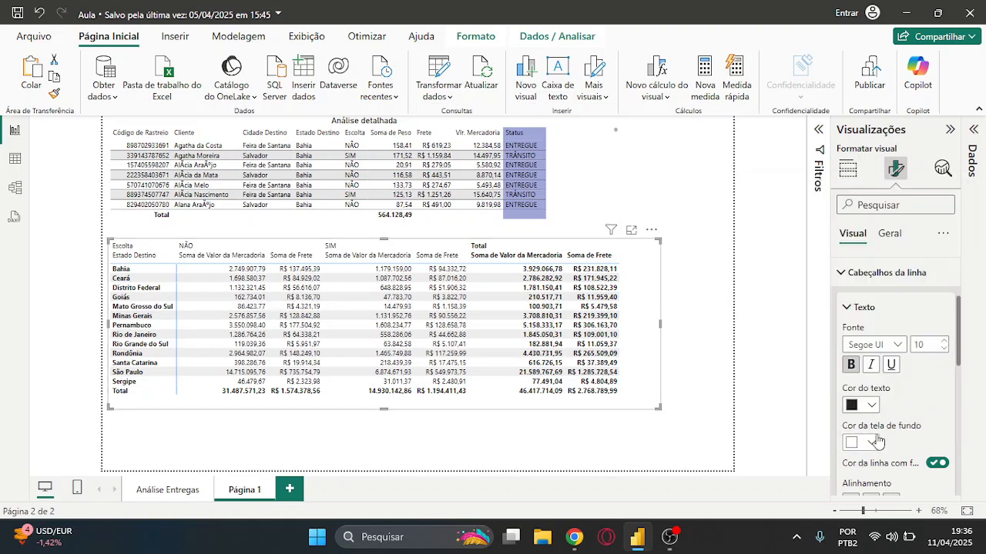
pyautogui.scroll(4, 886, 435)
pyautogui.click(907, 418)
# Turn the matrix's column subtotals off and back on
pyautogui.scroll(-4, 897, 401)
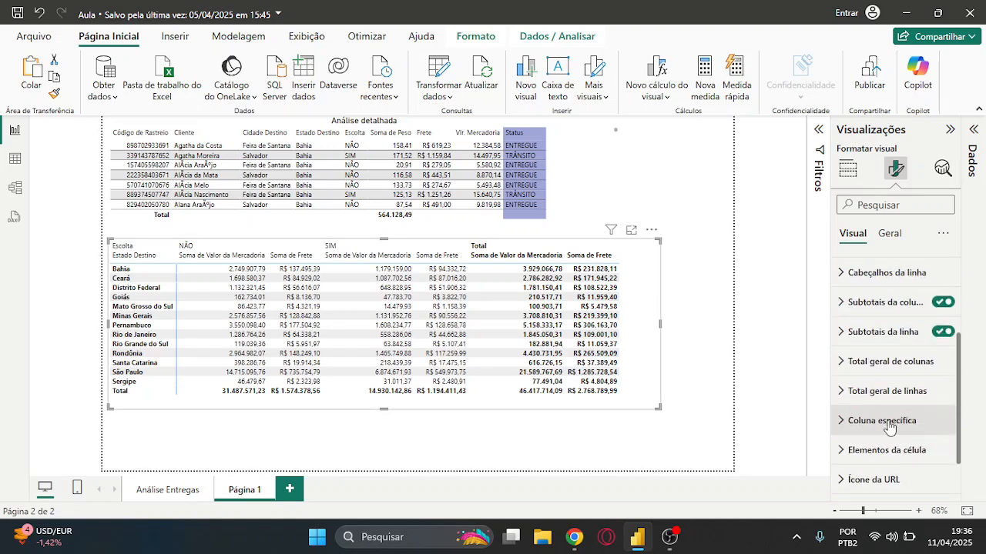
pyautogui.click(881, 305)
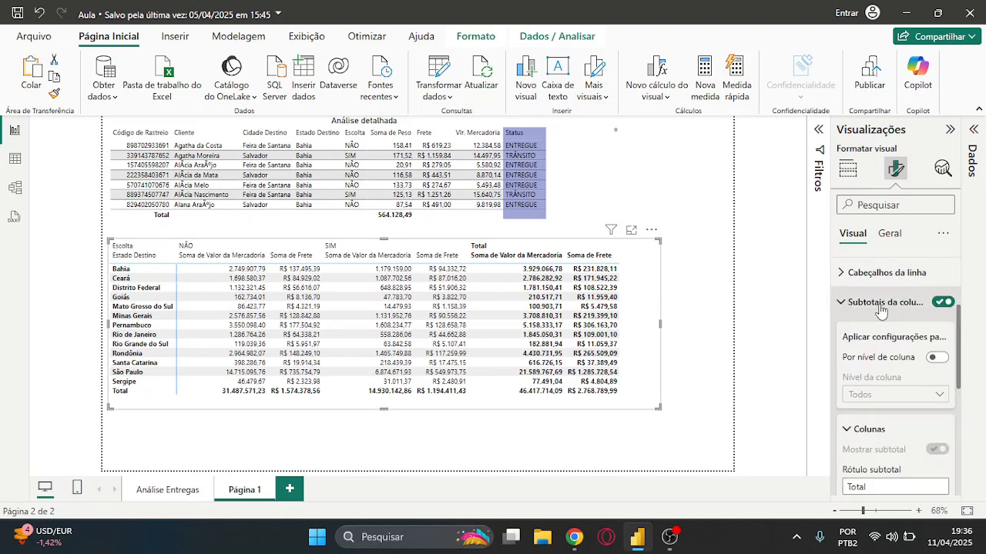
pyautogui.click(941, 303)
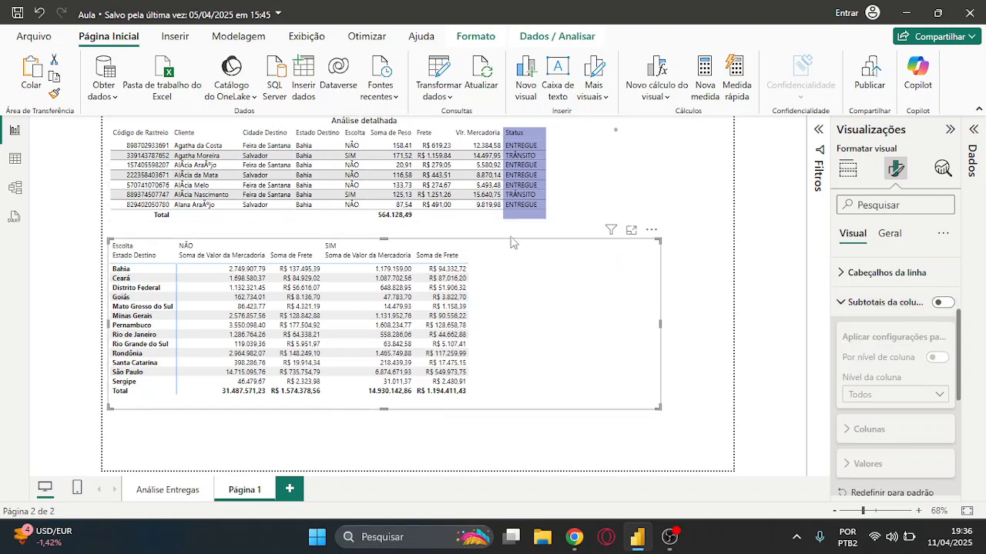
pyautogui.click(941, 302)
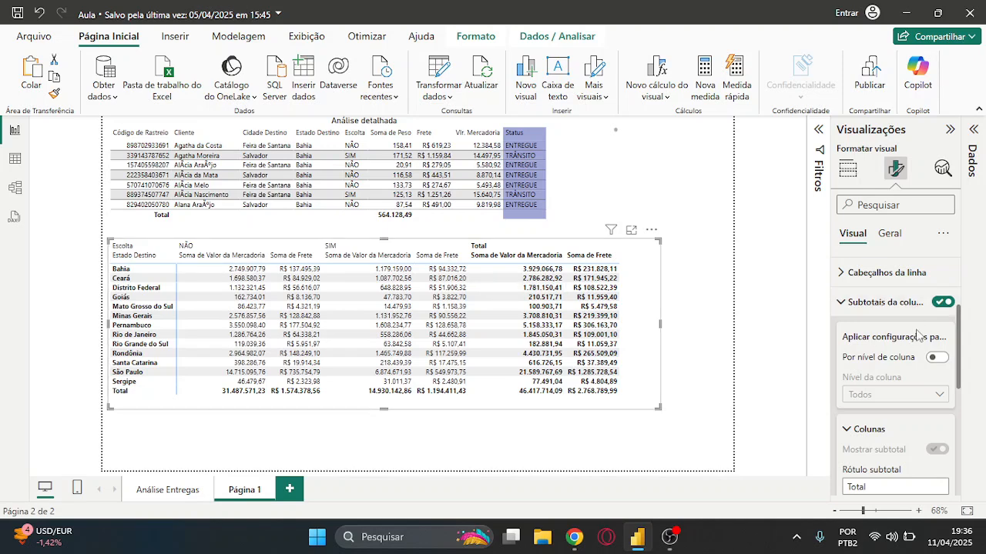
# Apply the column subtotal settings per column level, choosing the Escolta level
pyautogui.click(937, 358)
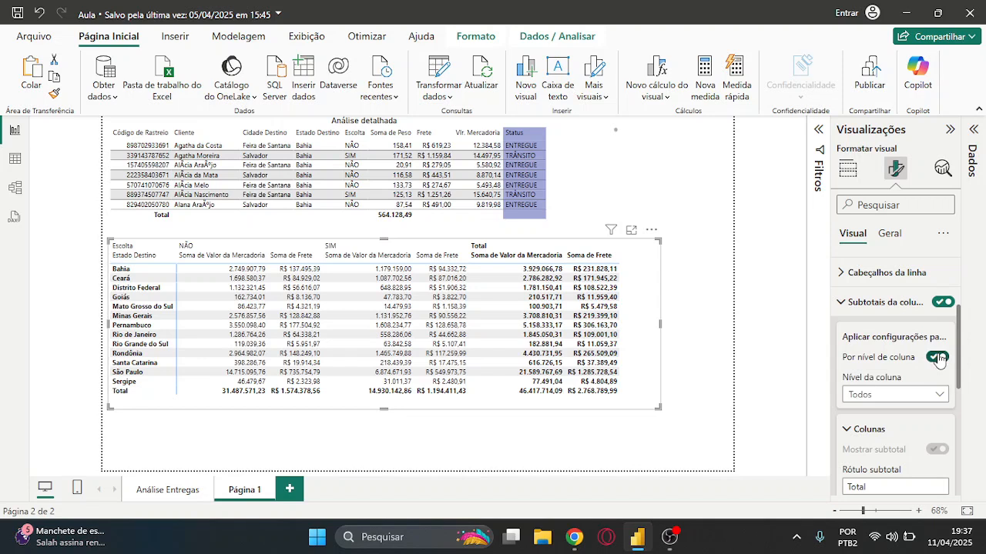
pyautogui.click(899, 395)
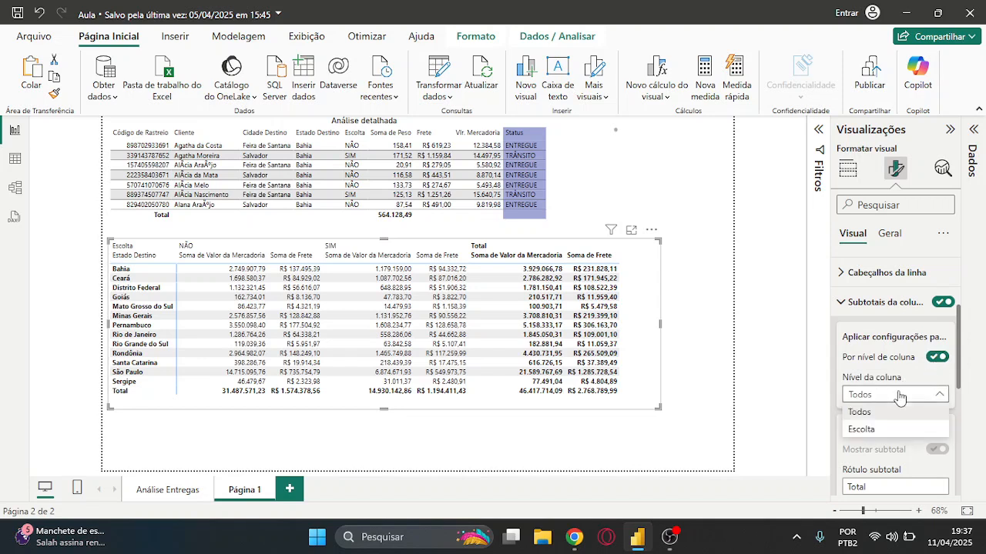
pyautogui.click(882, 430)
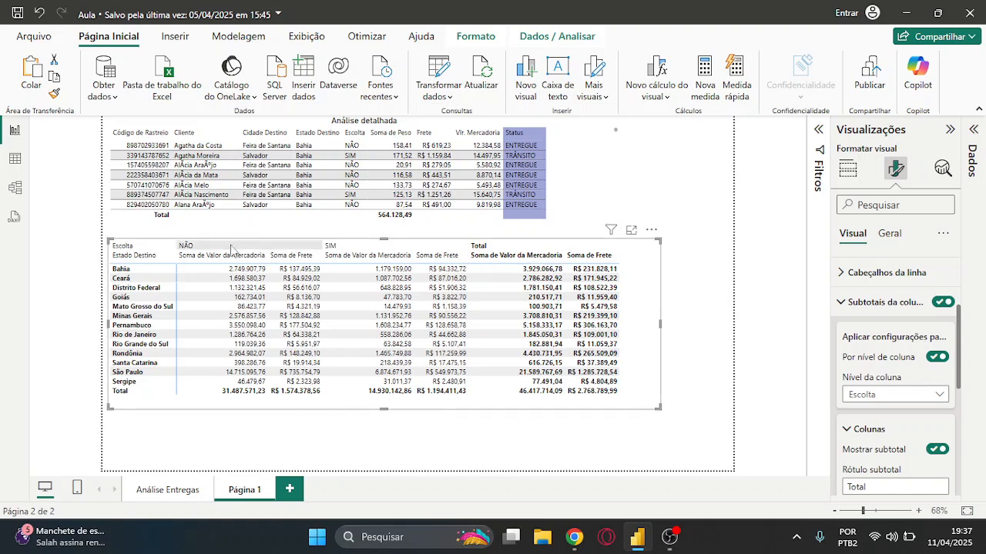
pyautogui.moveTo(960, 369); pyautogui.dragTo(961, 389)
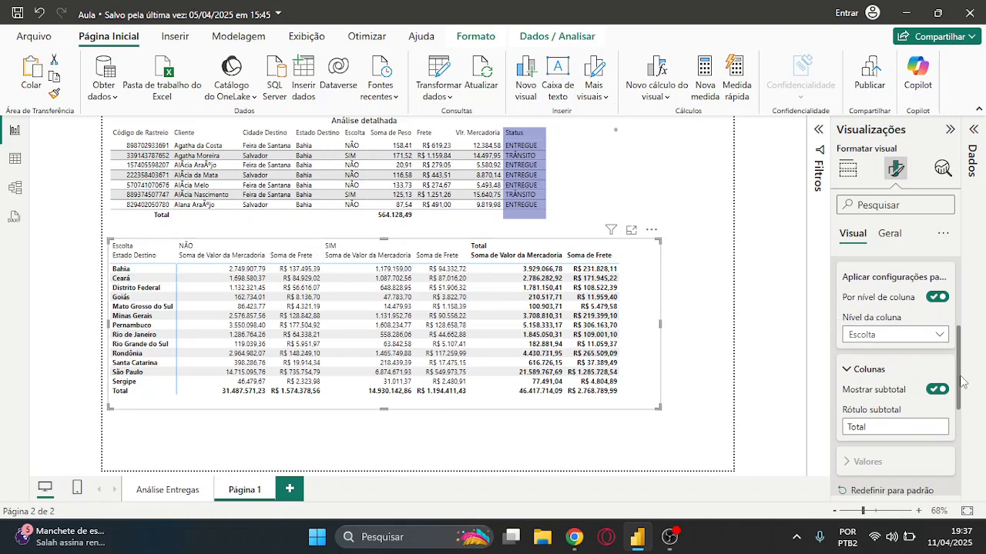
pyautogui.moveTo(961, 368)
pyautogui.mouseDown()
pyautogui.moveTo(961, 387)
pyautogui.moveTo(957, 368)
pyautogui.mouseUp()
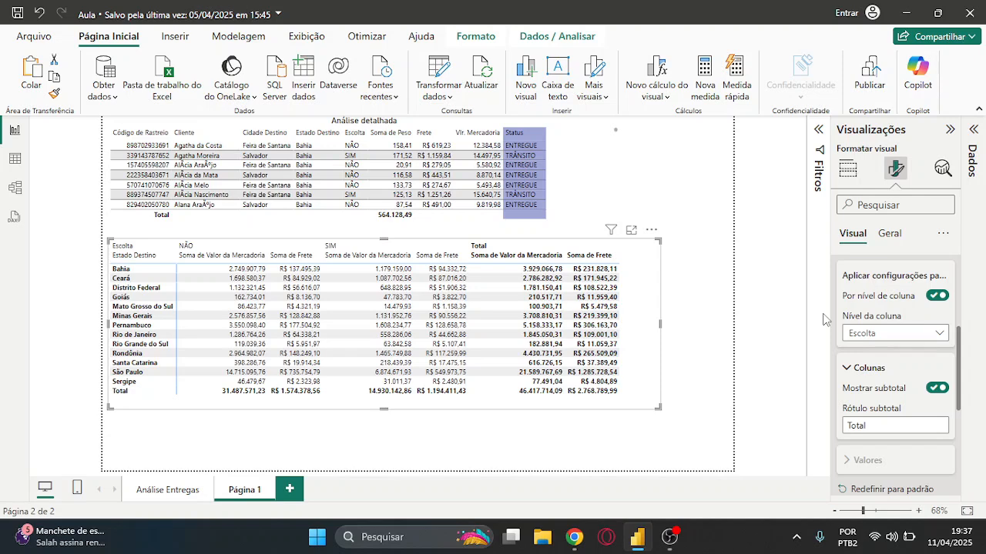
# Toggle the Escolta column subtotal off and on, and set its label to "Total Por Estado"
pyautogui.click(936, 391)
pyautogui.click(936, 391)
pyautogui.doubleClick(886, 425)
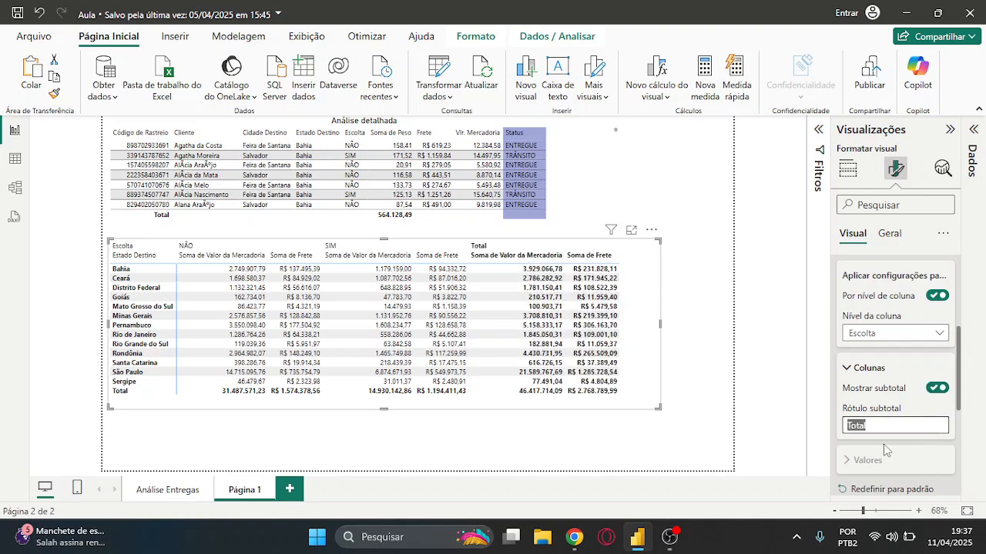
pyautogui.click(886, 429)
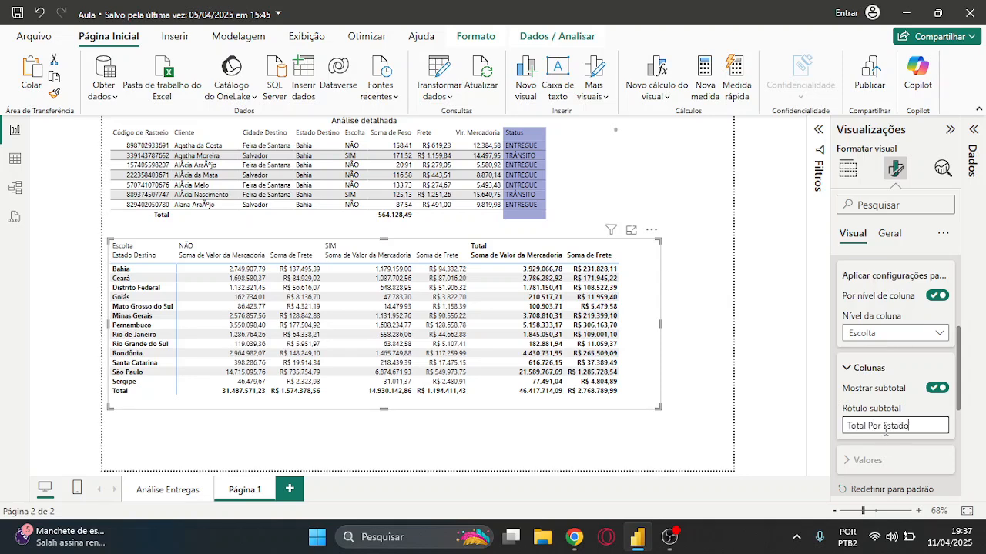
pyautogui.write('Por Estado')
pyautogui.scroll(2, 897, 388)
pyautogui.click(897, 389)
# Turn the matrix's row subtotals off and back on, and examine their label, position and value formatting options
pyautogui.scroll(-3, 897, 389)
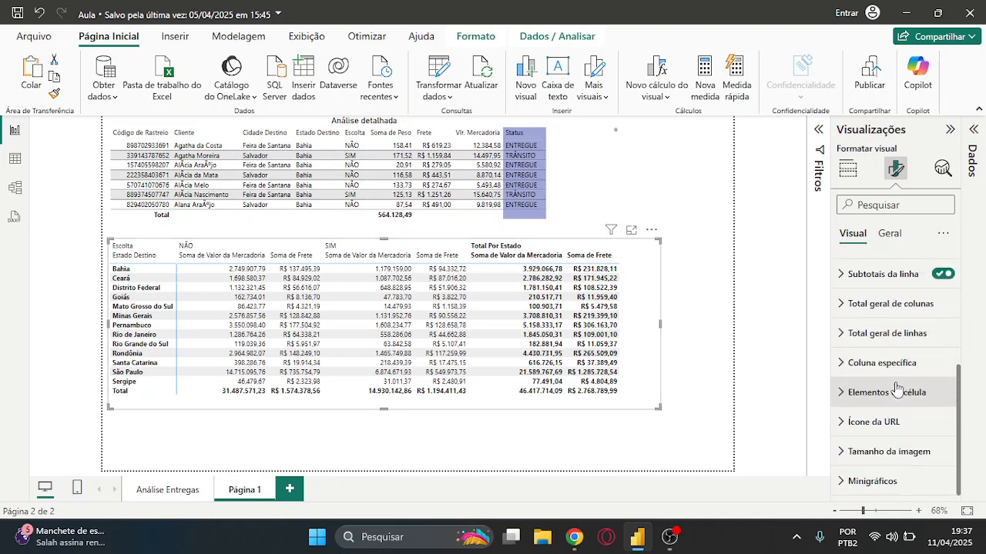
pyautogui.click(902, 283)
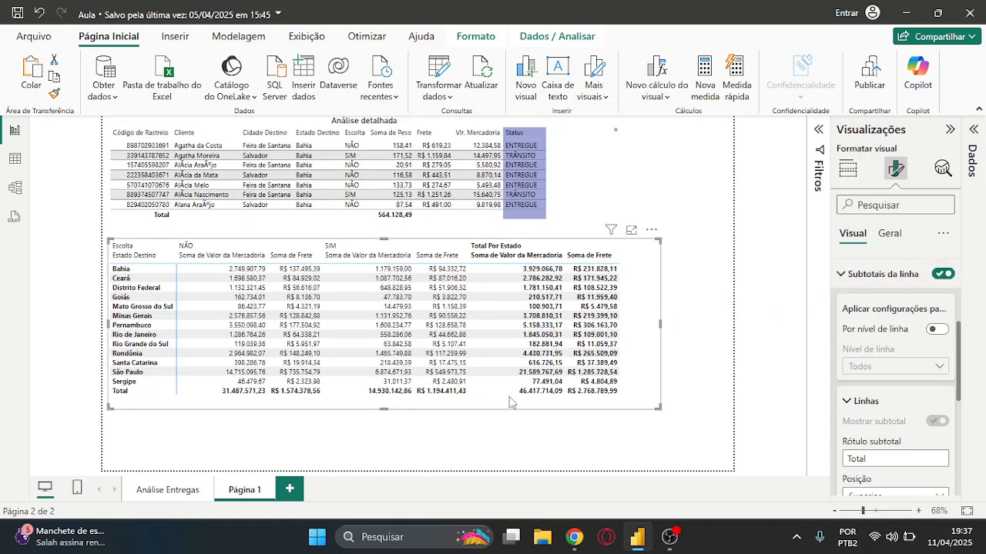
pyautogui.click(945, 282)
pyautogui.click(946, 282)
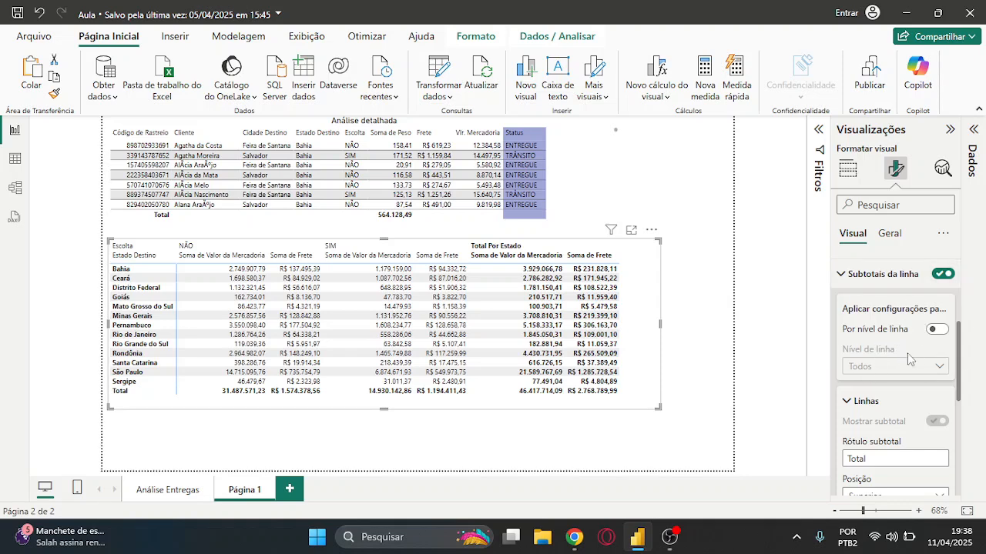
pyautogui.scroll(-3, 909, 359)
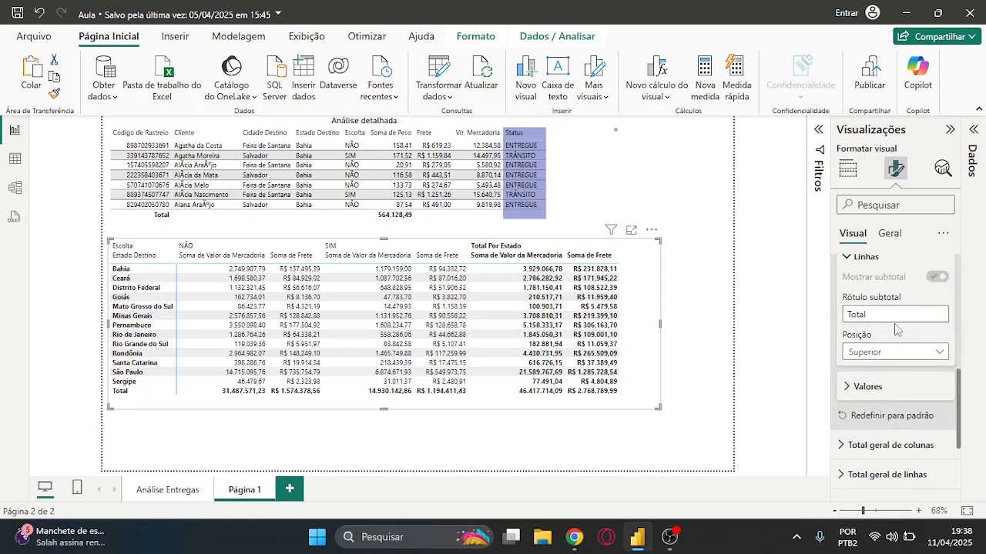
pyautogui.click(868, 387)
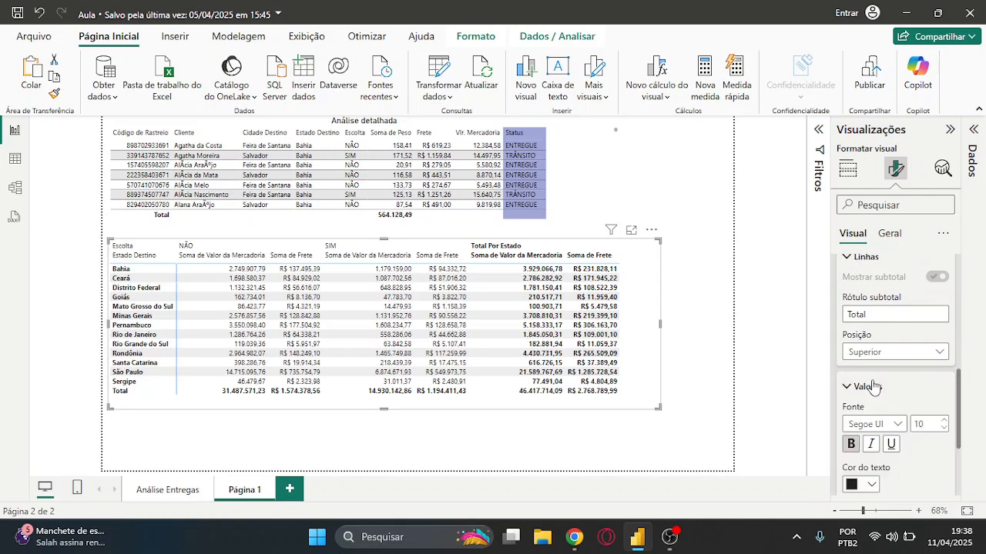
pyautogui.scroll(-2, 872, 369)
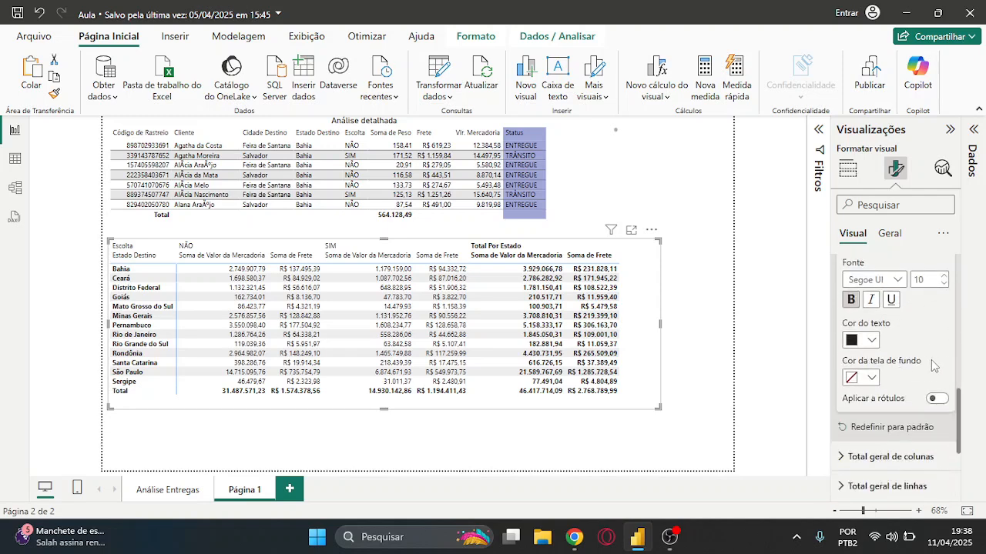
pyautogui.scroll(2, 921, 361)
pyautogui.click(900, 283)
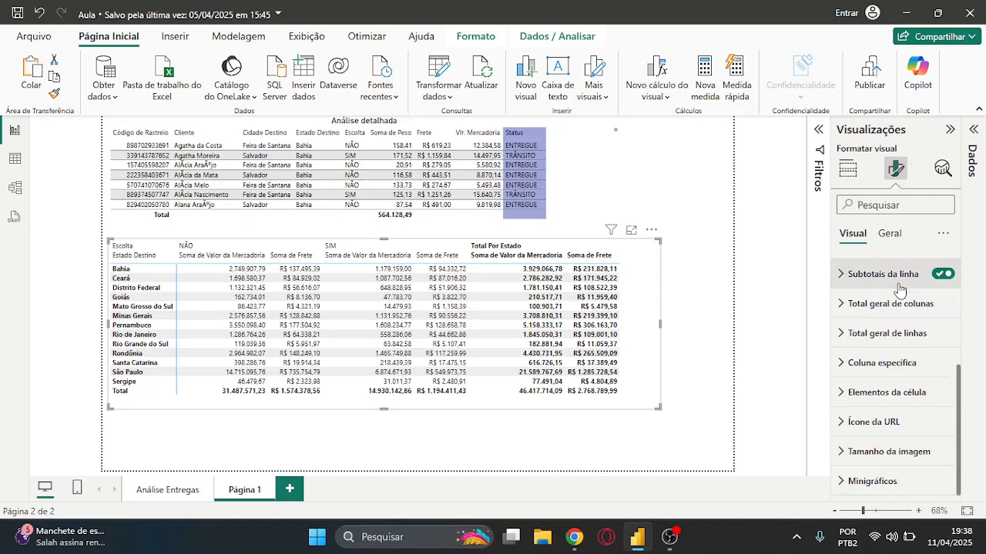
# Try font size 12 on the matrix's column grand total values, and reduce it again
pyautogui.click(891, 305)
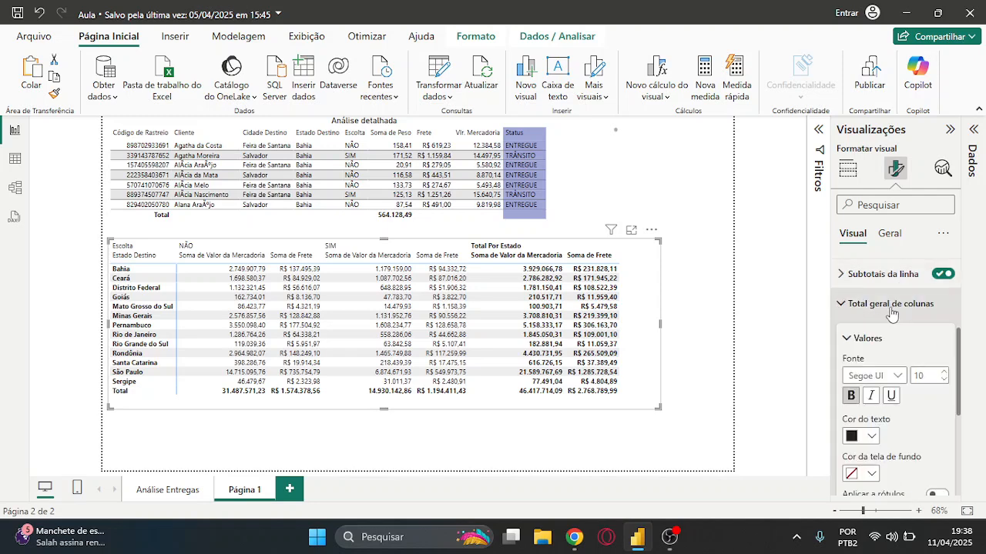
pyautogui.scroll(-3, 916, 354)
pyautogui.scroll(3, 924, 362)
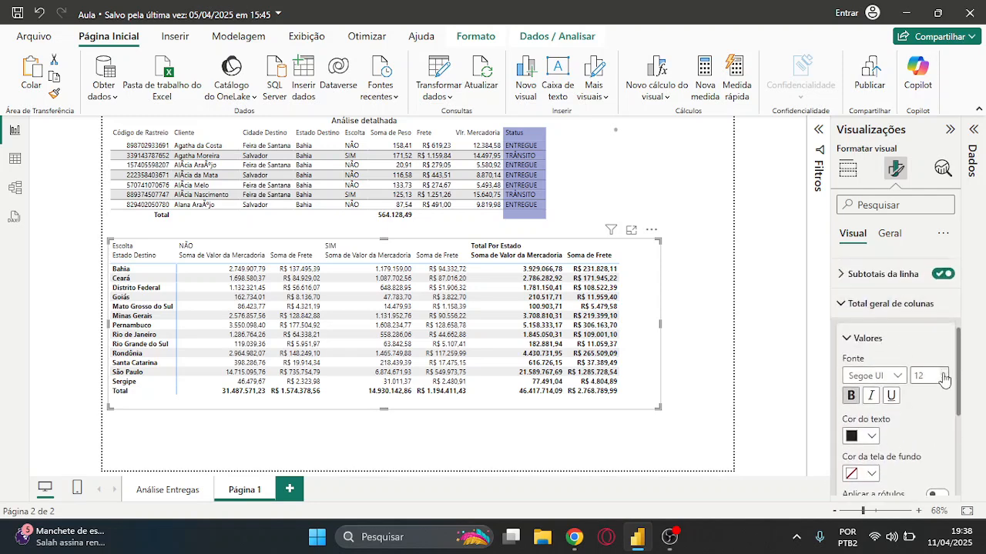
pyautogui.click(944, 379)
pyautogui.click(890, 305)
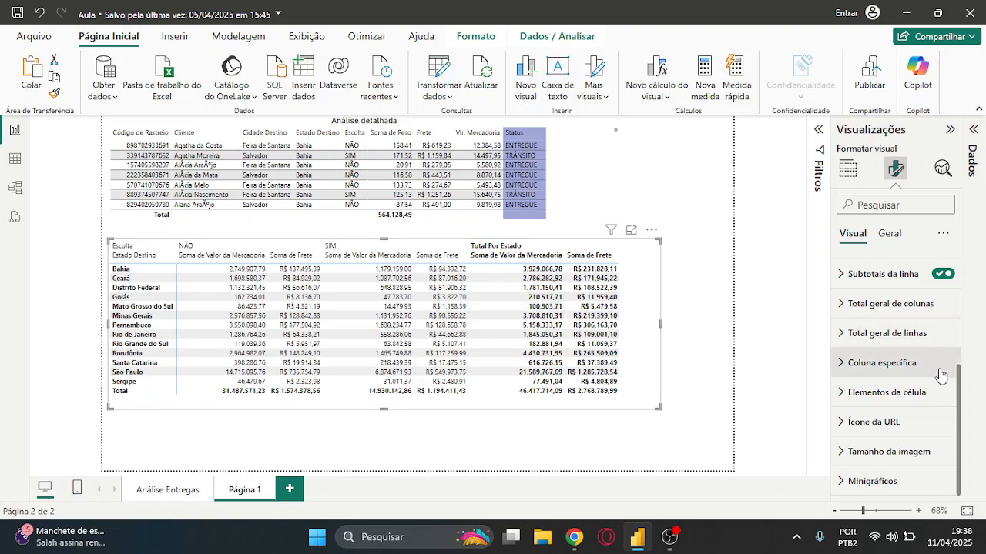
# Try font size 15 on the matrix's row grand total values, and restore size 10
pyautogui.click(907, 343)
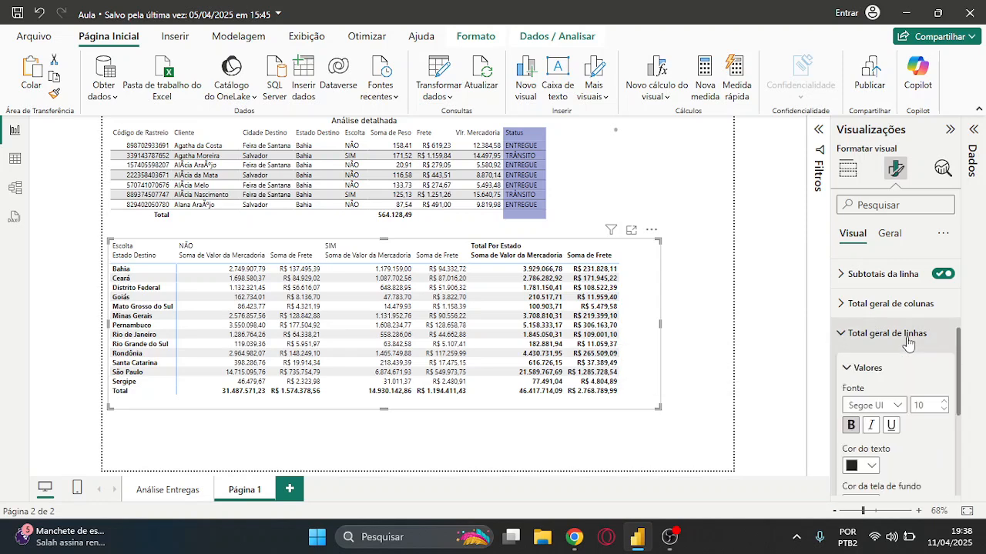
pyautogui.click(944, 402)
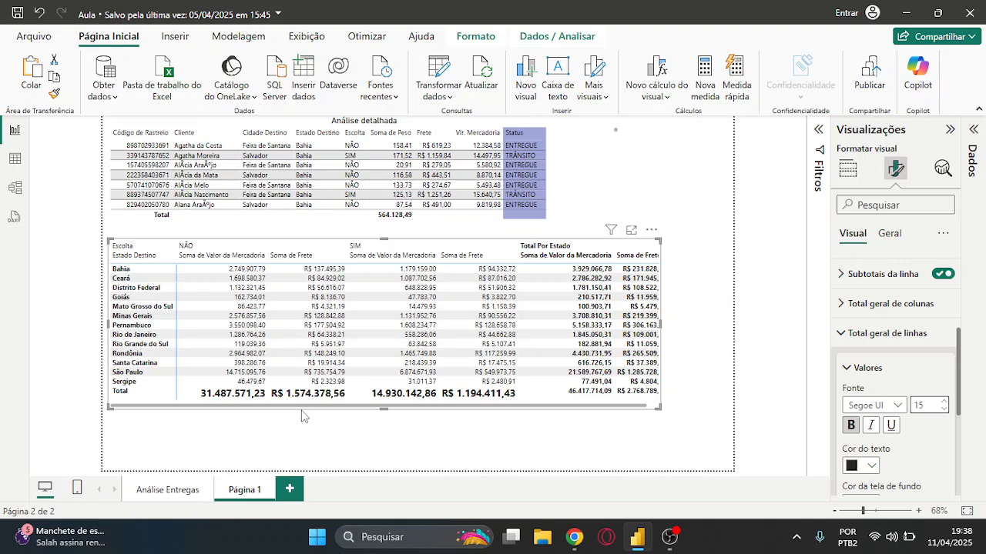
pyautogui.click(943, 410)
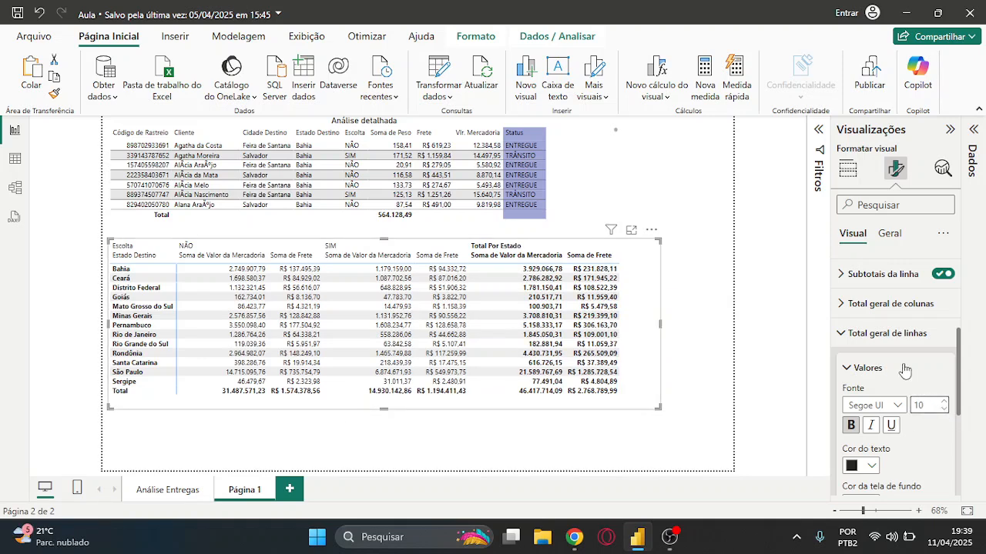
pyautogui.click(883, 344)
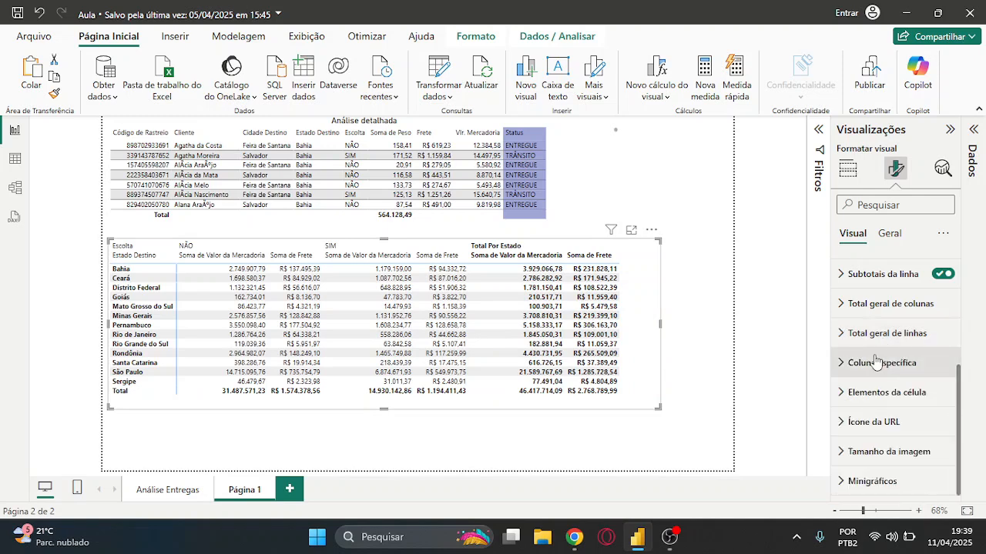
# Examine the matrix's formatting options for a specific column
pyautogui.click(876, 363)
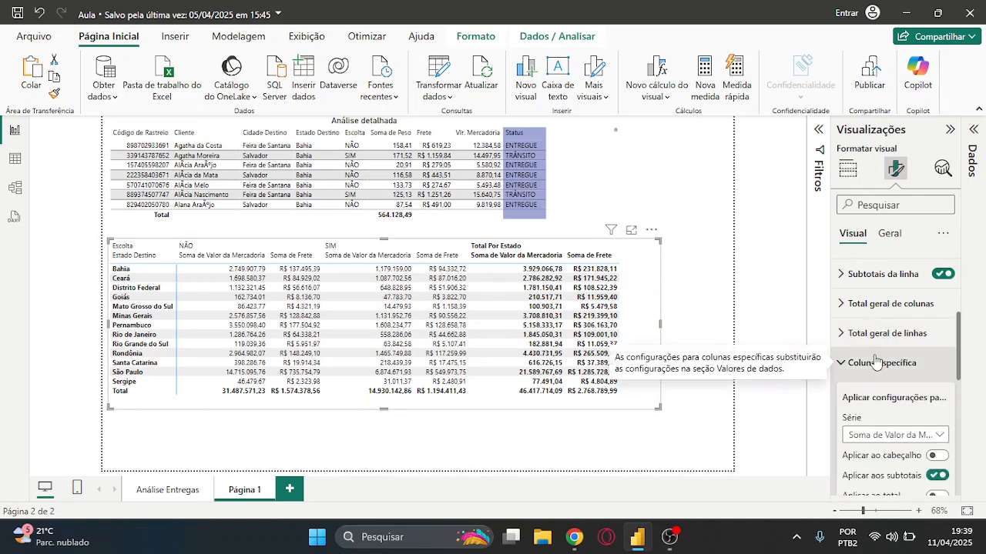
pyautogui.click(875, 363)
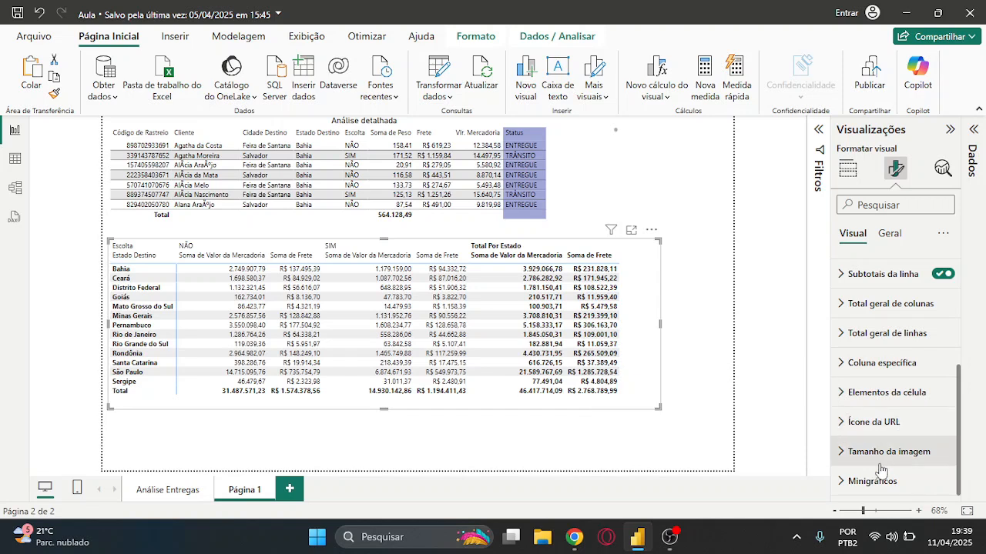
# Check the matrix's general formatting options, and remove the Escolta field from its columns
pyautogui.click(898, 237)
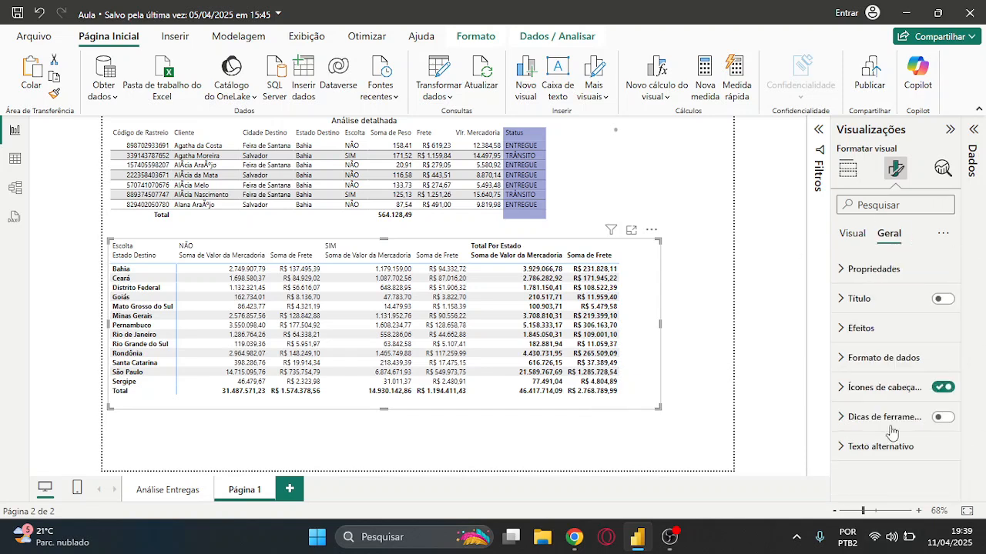
pyautogui.click(697, 331)
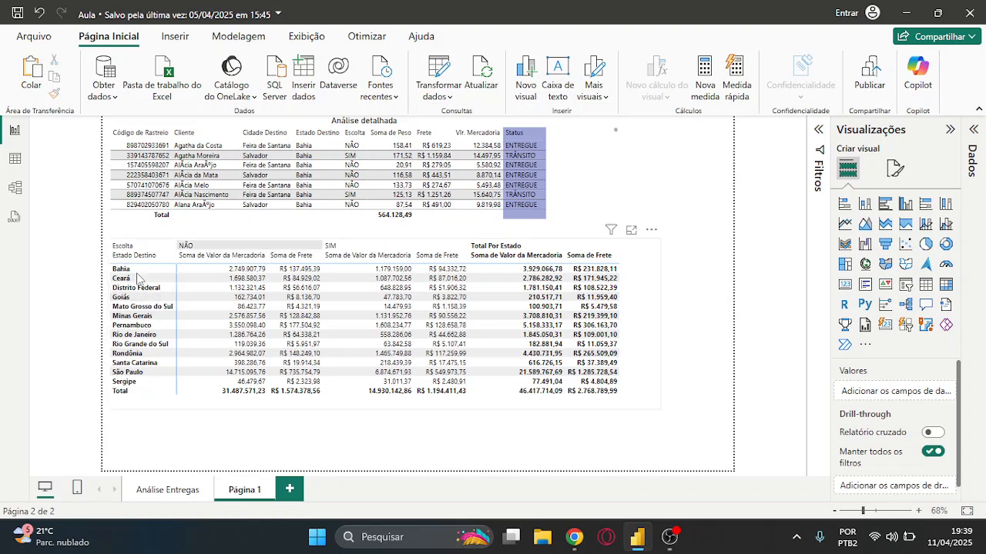
pyautogui.click(647, 311)
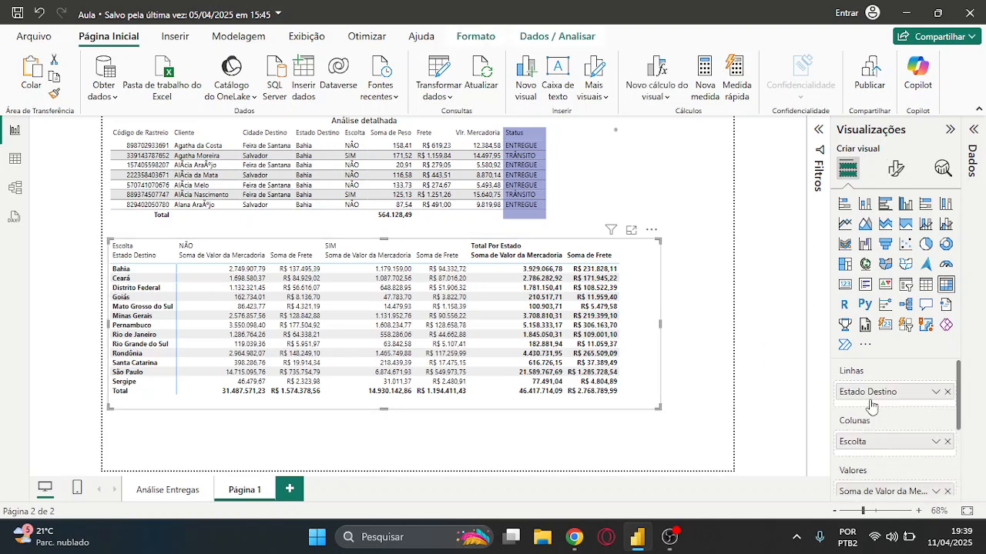
pyautogui.click(947, 441)
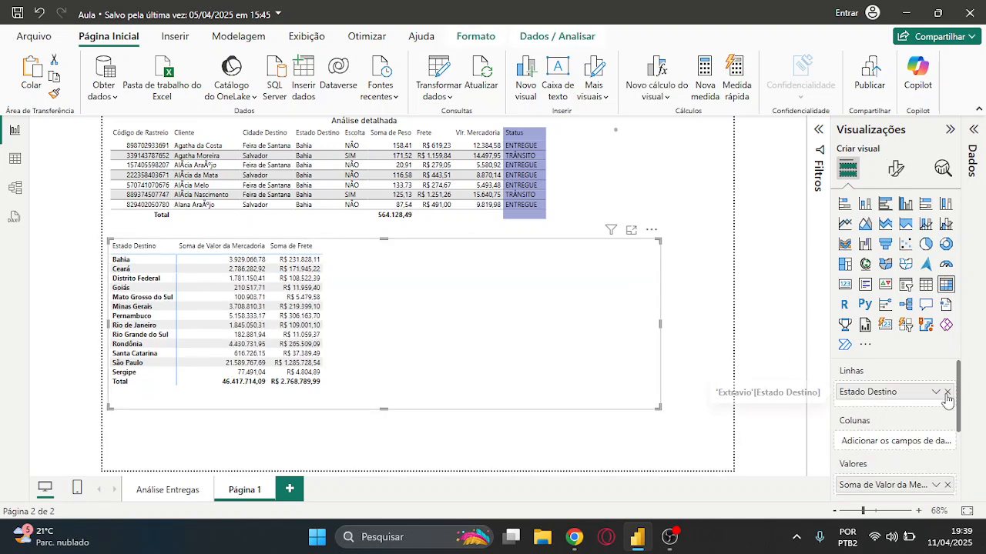
# Try Estado Destino as a value of the matrix, check its aggregation options, and return it to the rows
pyautogui.moveTo(887, 399); pyautogui.dragTo(885, 480)
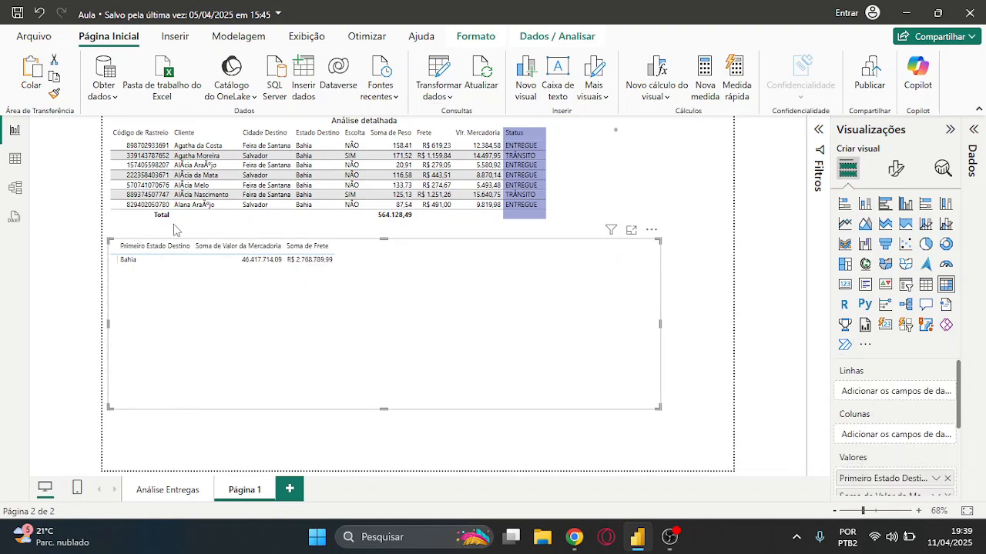
pyautogui.click(935, 478)
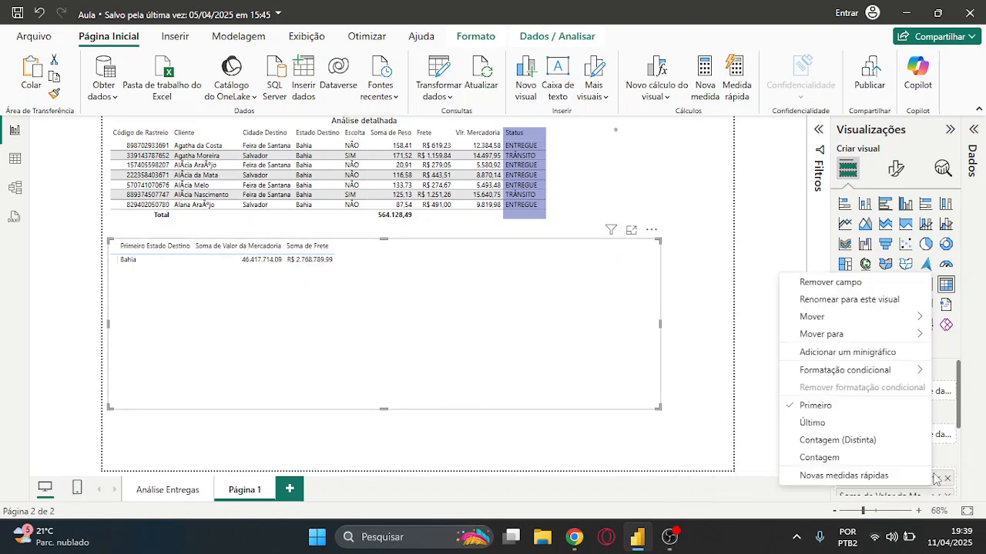
pyautogui.click(937, 458)
pyautogui.moveTo(904, 481); pyautogui.dragTo(886, 393)
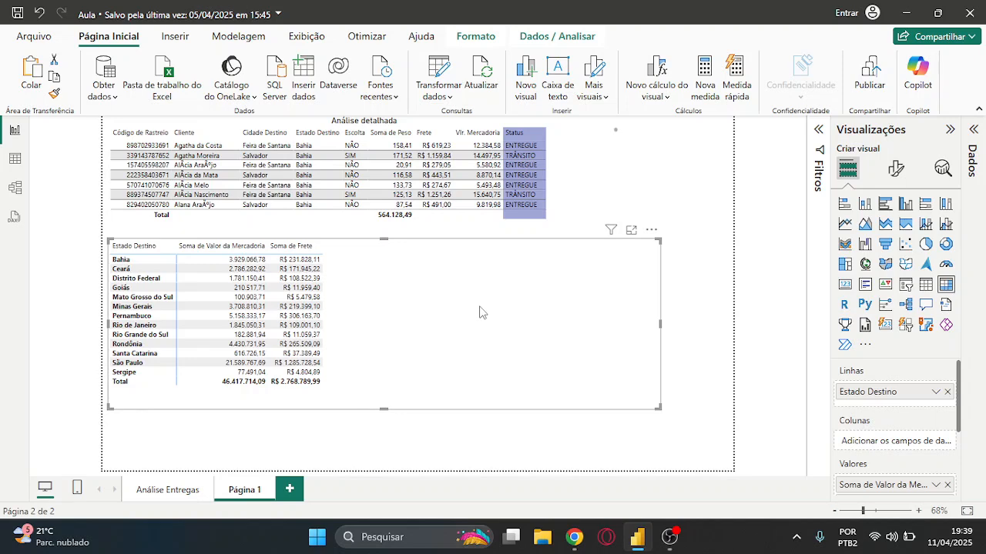
# Expand the list of data fields and make it slightly narrower
pyautogui.click(540, 420)
pyautogui.click(974, 133)
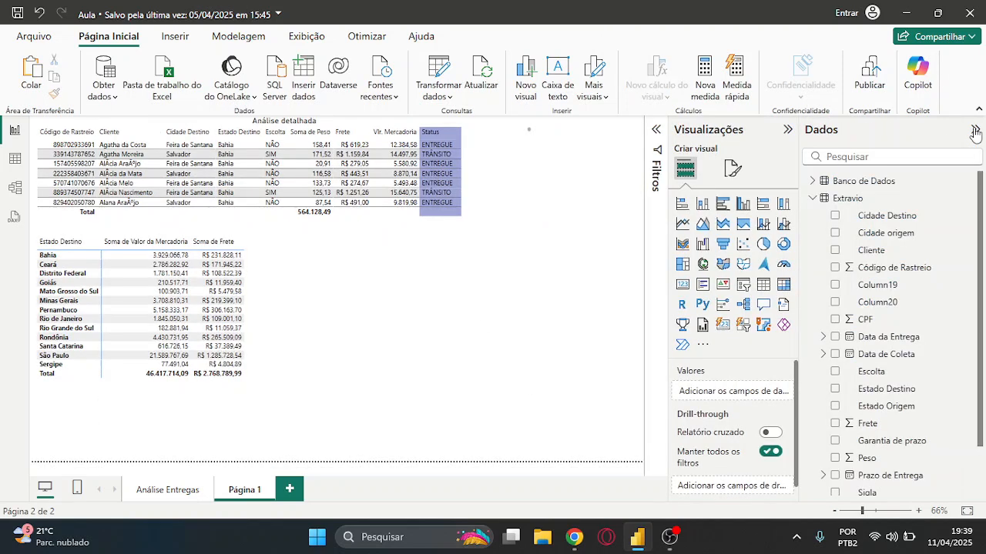
pyautogui.moveTo(798, 189); pyautogui.dragTo(828, 179)
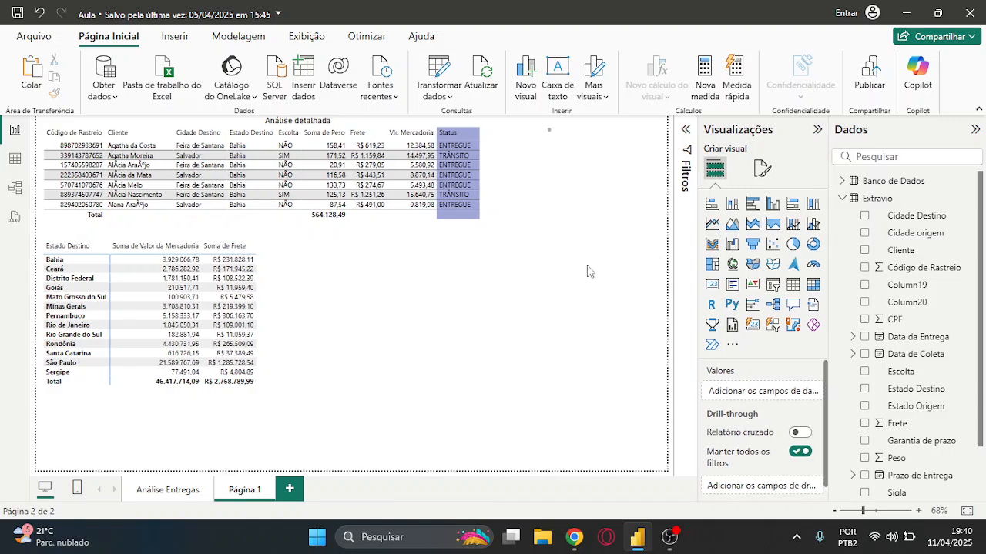
# Narrow the matrix and the detailed table so their frames fit closely around their columns
pyautogui.click(593, 325)
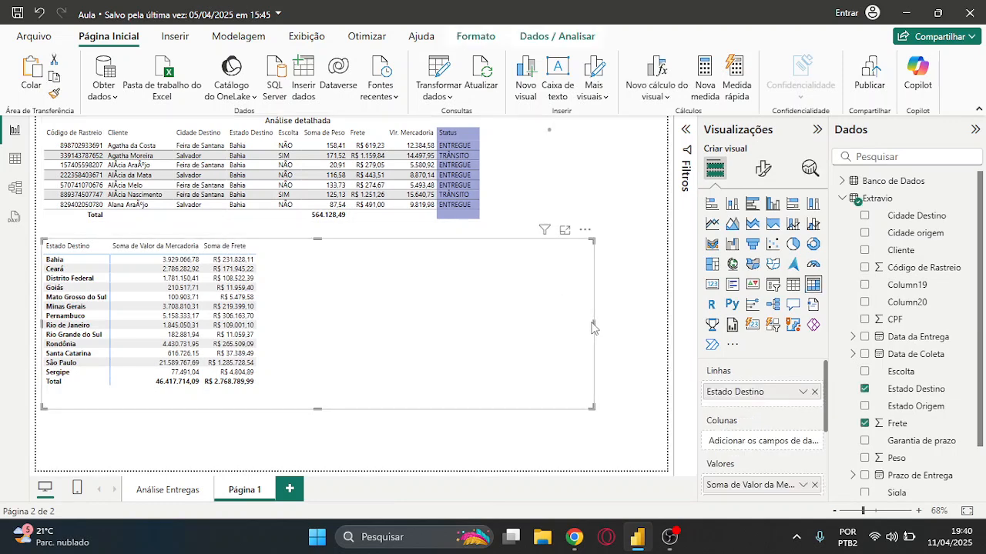
pyautogui.moveTo(594, 325); pyautogui.dragTo(278, 304)
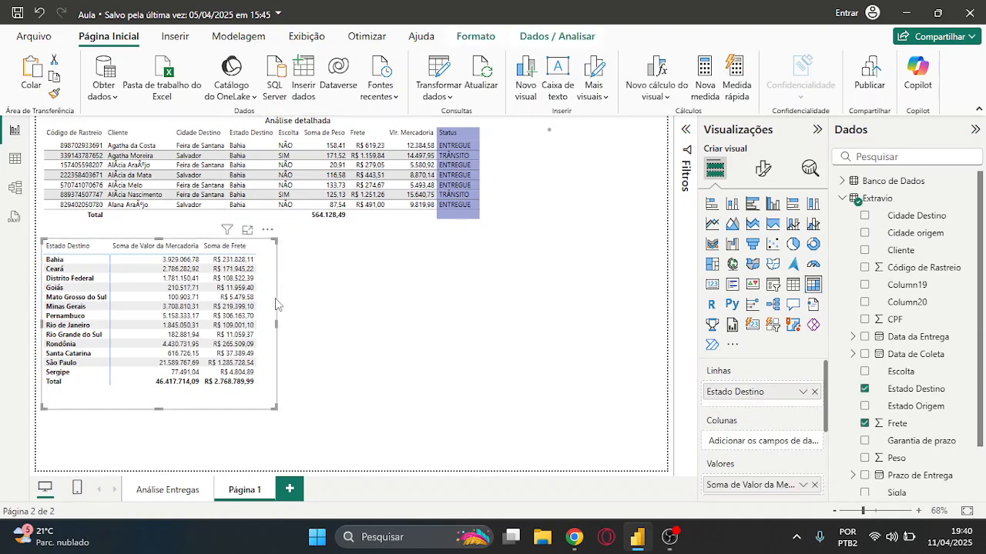
pyautogui.click(531, 174)
pyautogui.moveTo(550, 173); pyautogui.dragTo(493, 174)
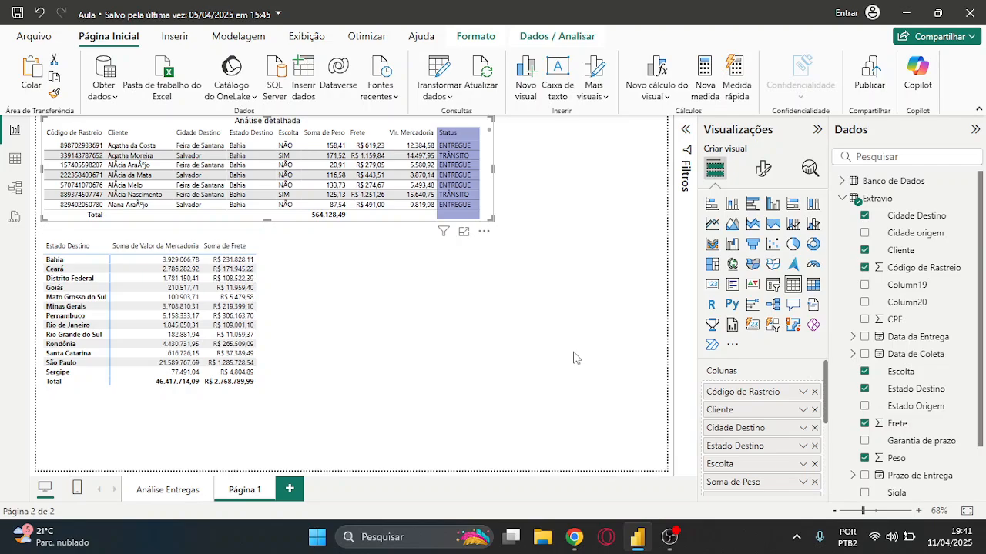
# Switch to the Google Meet call in Chrome and stop presenting the screen
pyautogui.moveTo(574, 537)
pyautogui.click(435, 459)
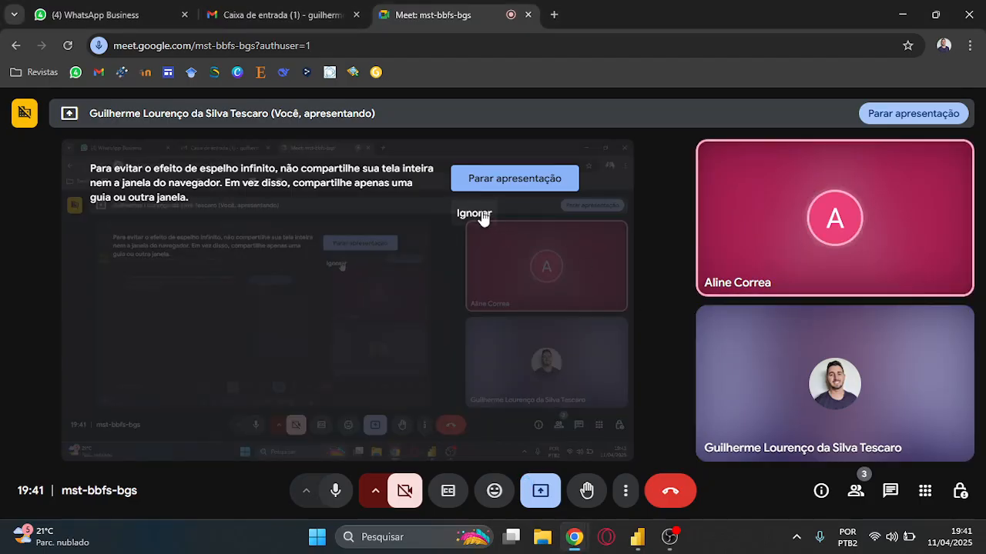
pyautogui.click(502, 173)
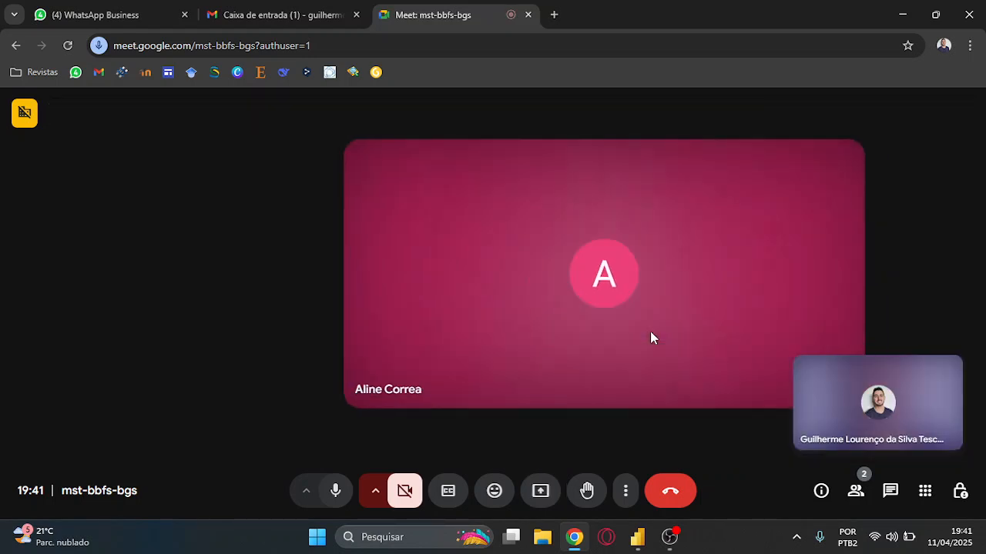